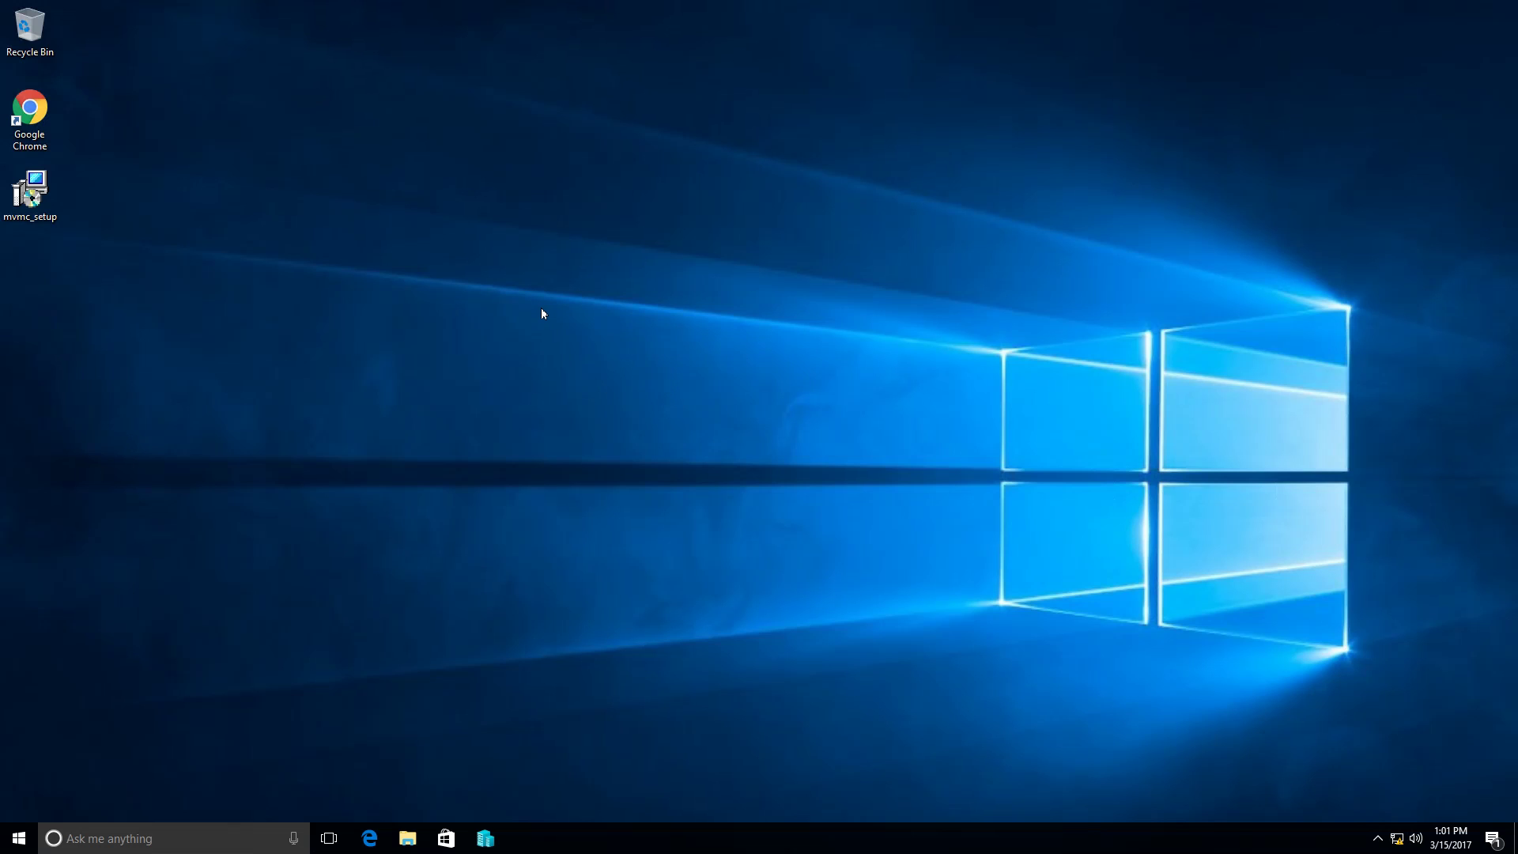
- Launch the mvmc_setup installer, then browse to C:\NLB-NODE-01 showing NLB-NODE-01.vmdk at 10,791,360 KB
{"action": "left_click", "coordinate": [30, 208]}
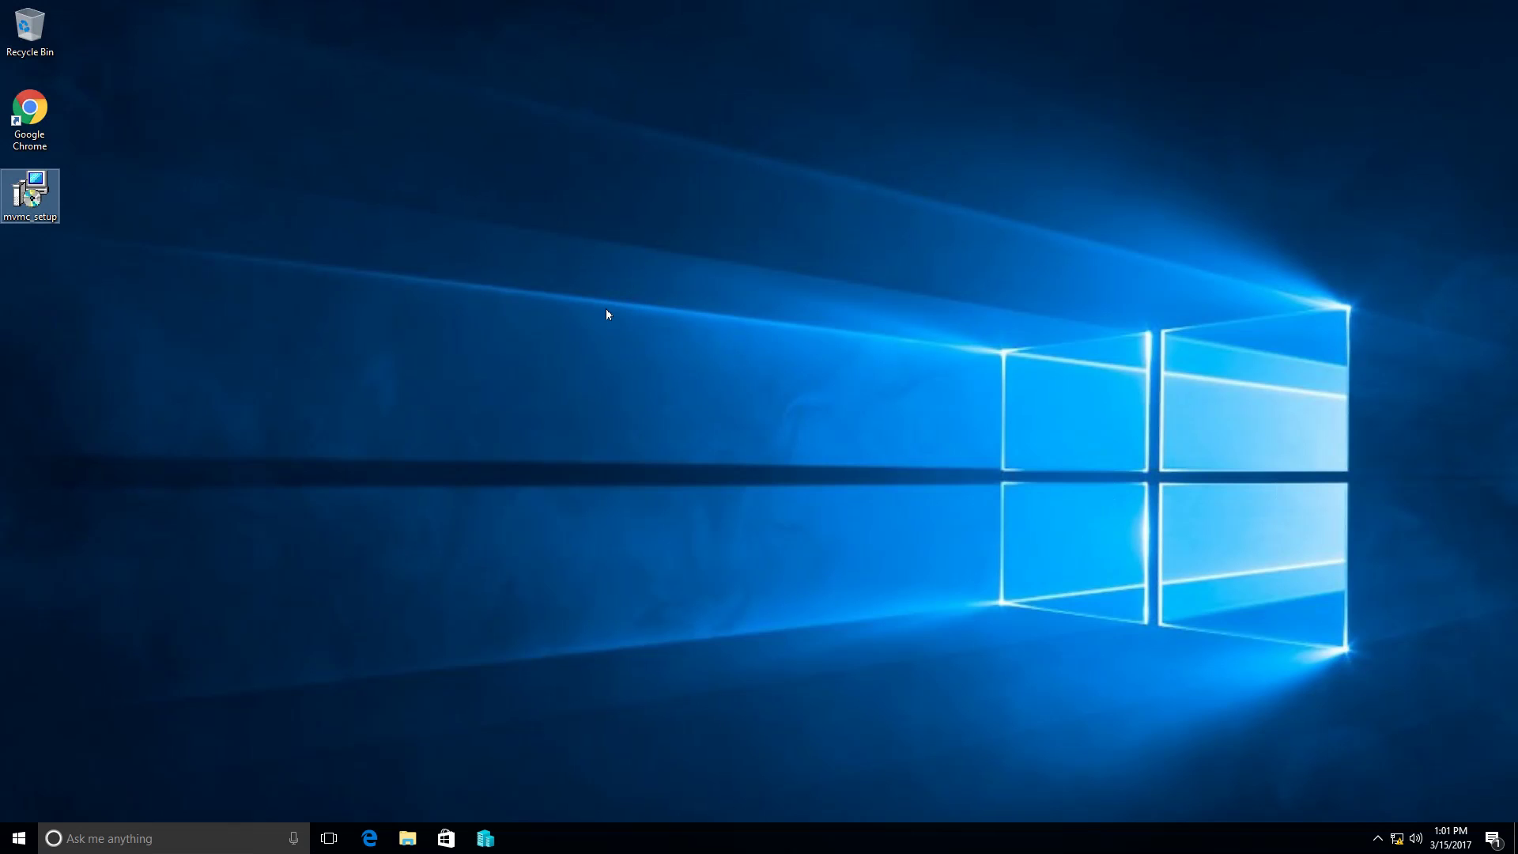
{"action": "double_click", "coordinate": [33, 202]}
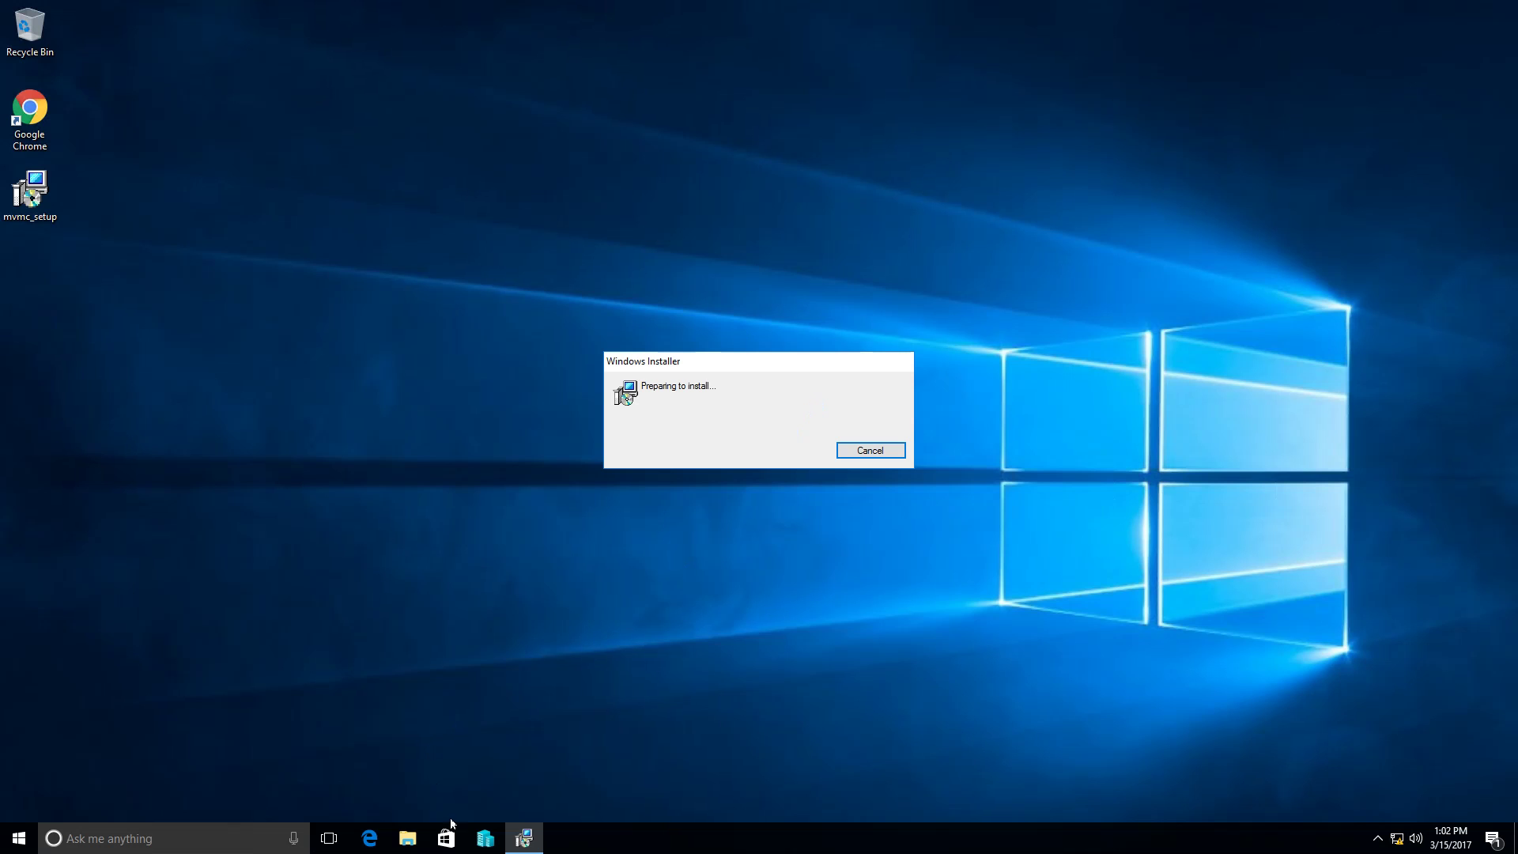
{"action": "left_click", "coordinate": [407, 838]}
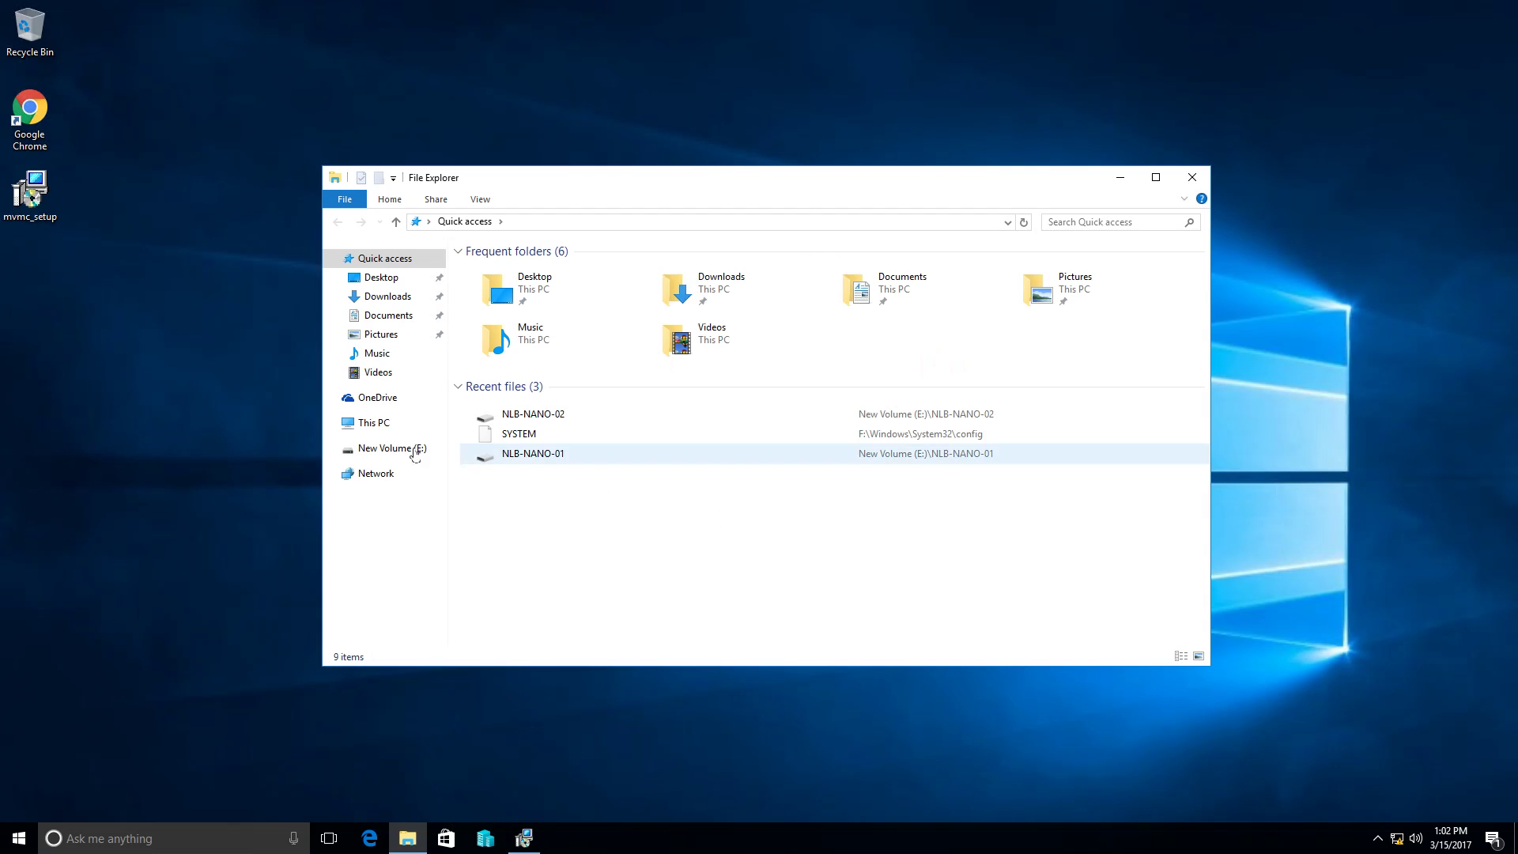
{"action": "left_click", "coordinate": [378, 423]}
{"action": "double_click", "coordinate": [774, 411]}
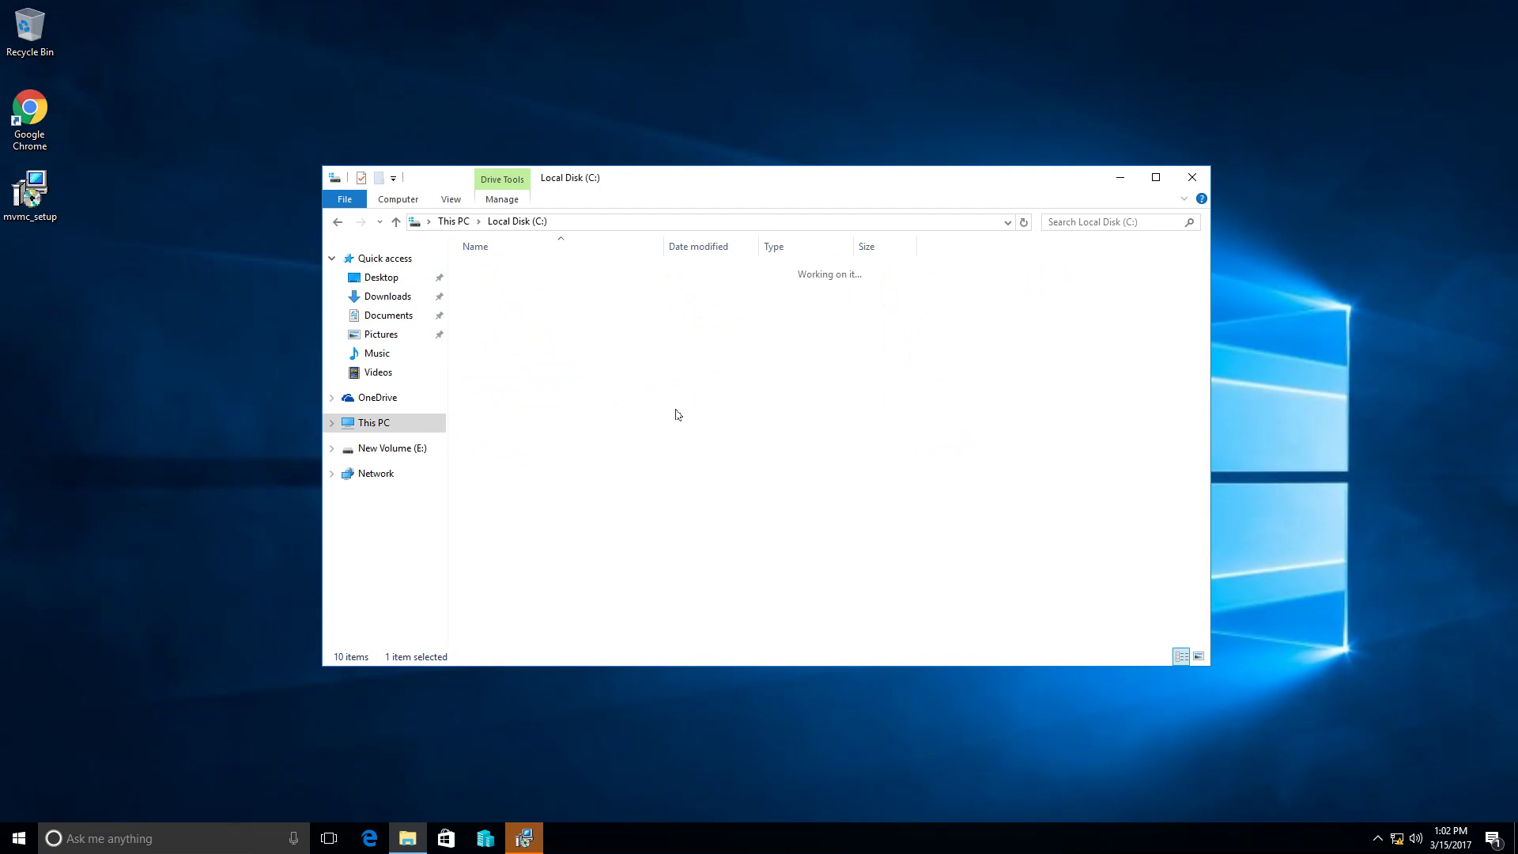
{"action": "left_click", "coordinate": [510, 330]}
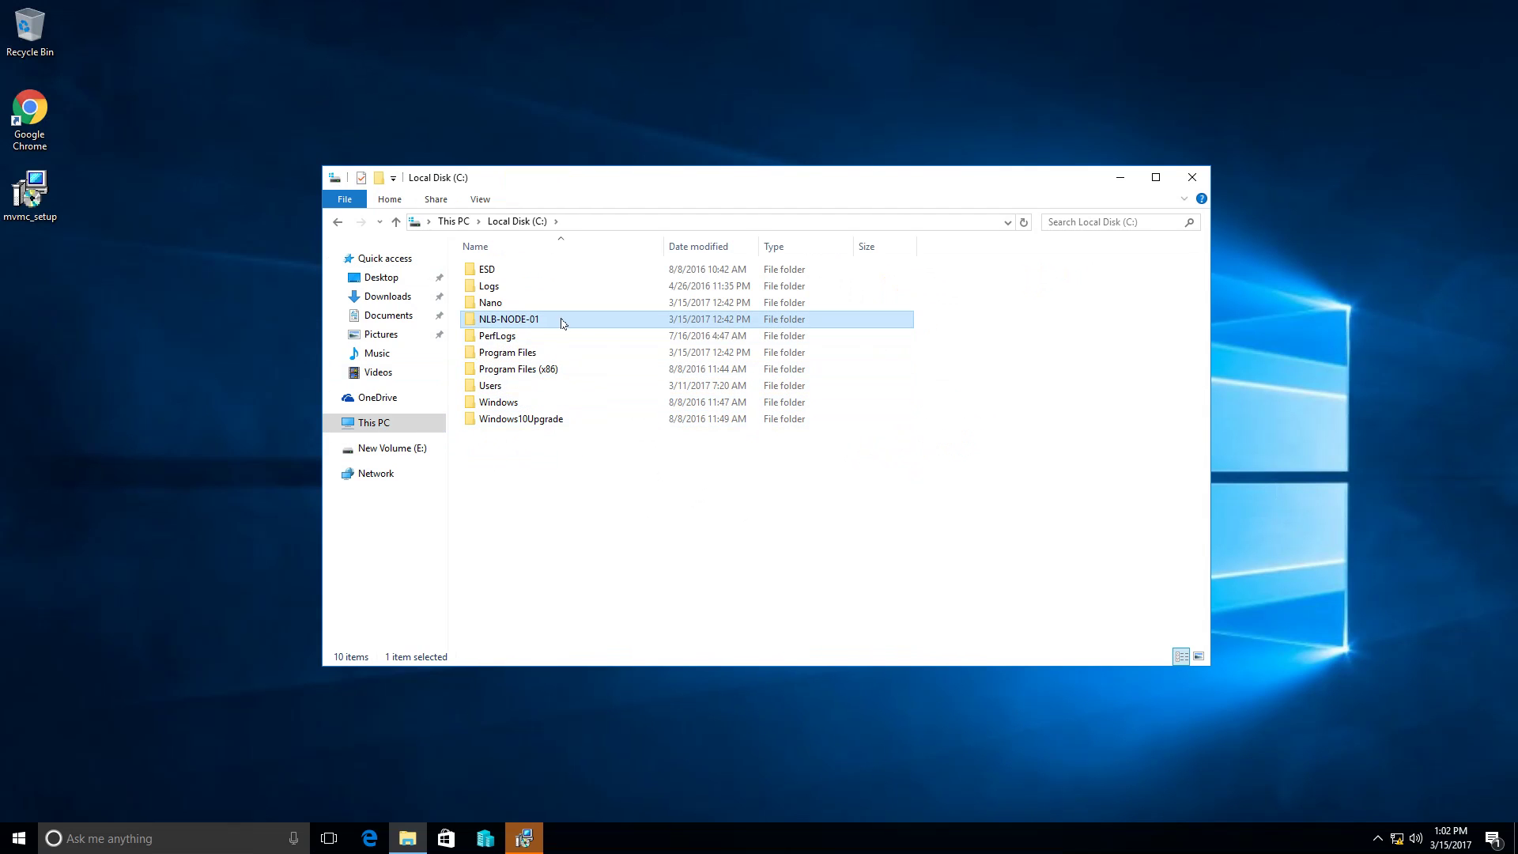
{"action": "double_click", "coordinate": [526, 322]}
{"action": "left_click", "coordinate": [531, 276]}
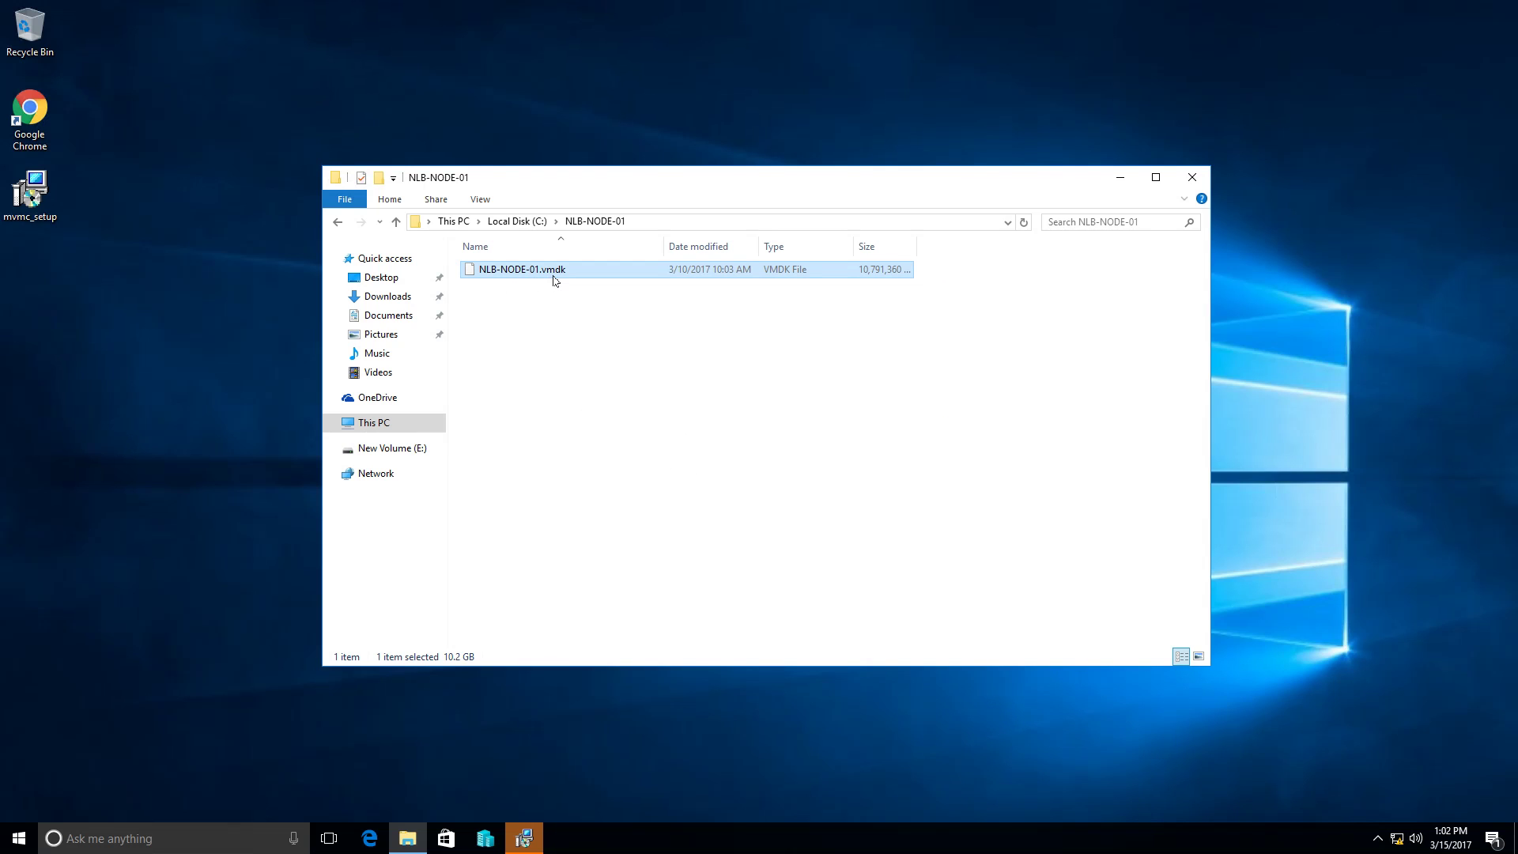
{"action": "left_click_drag", "start_coordinate": [915, 247], "coordinate": [973, 251]}
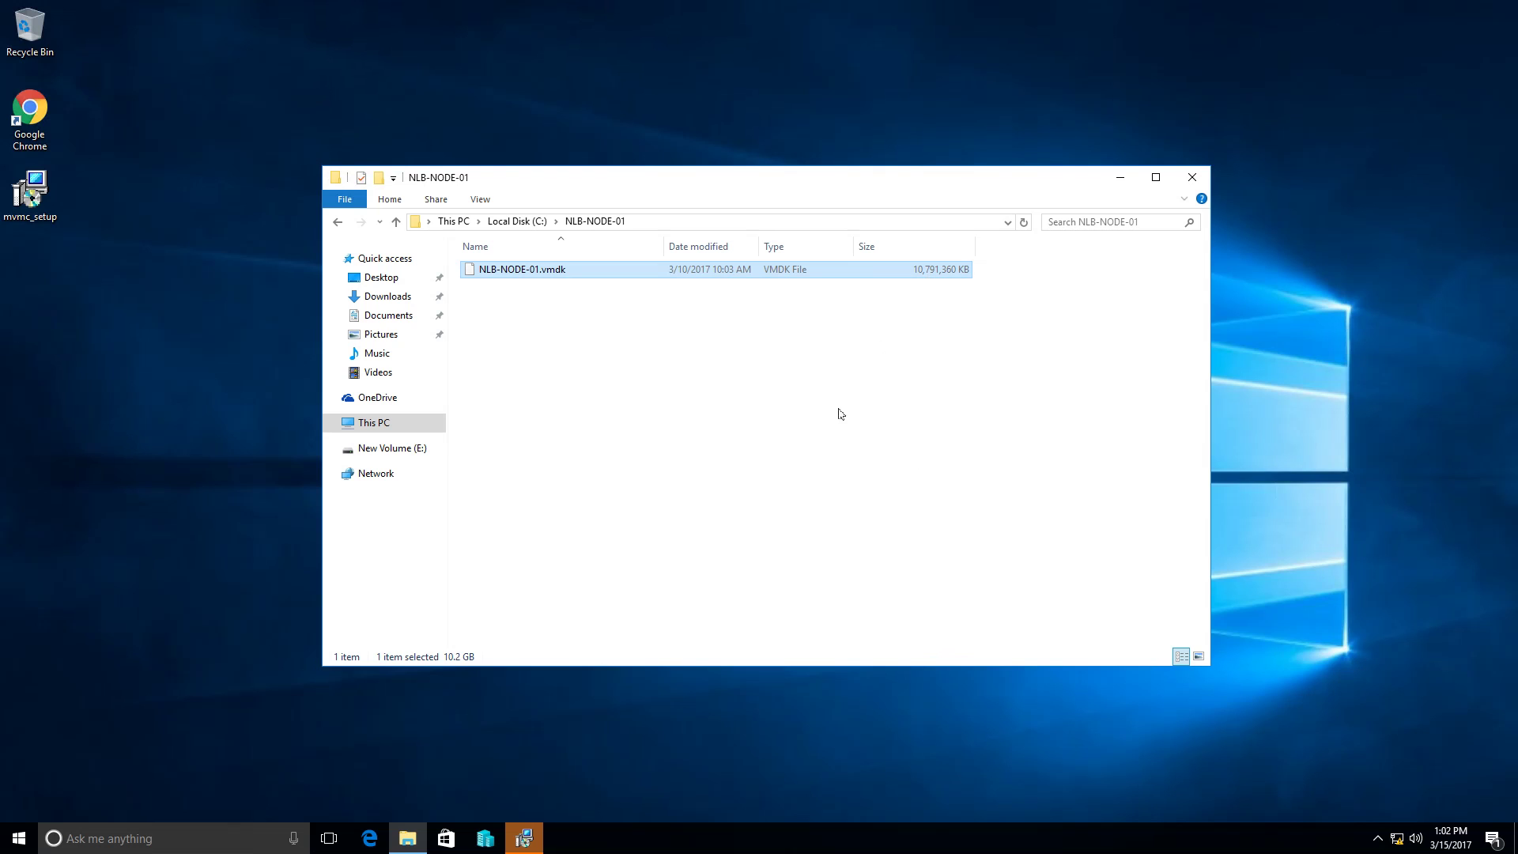
- Accept the licence and install Microsoft Virtual Machine Converter to its default Program Files folder
{"action": "left_click", "coordinate": [524, 838]}
{"action": "left_click", "coordinate": [850, 543]}
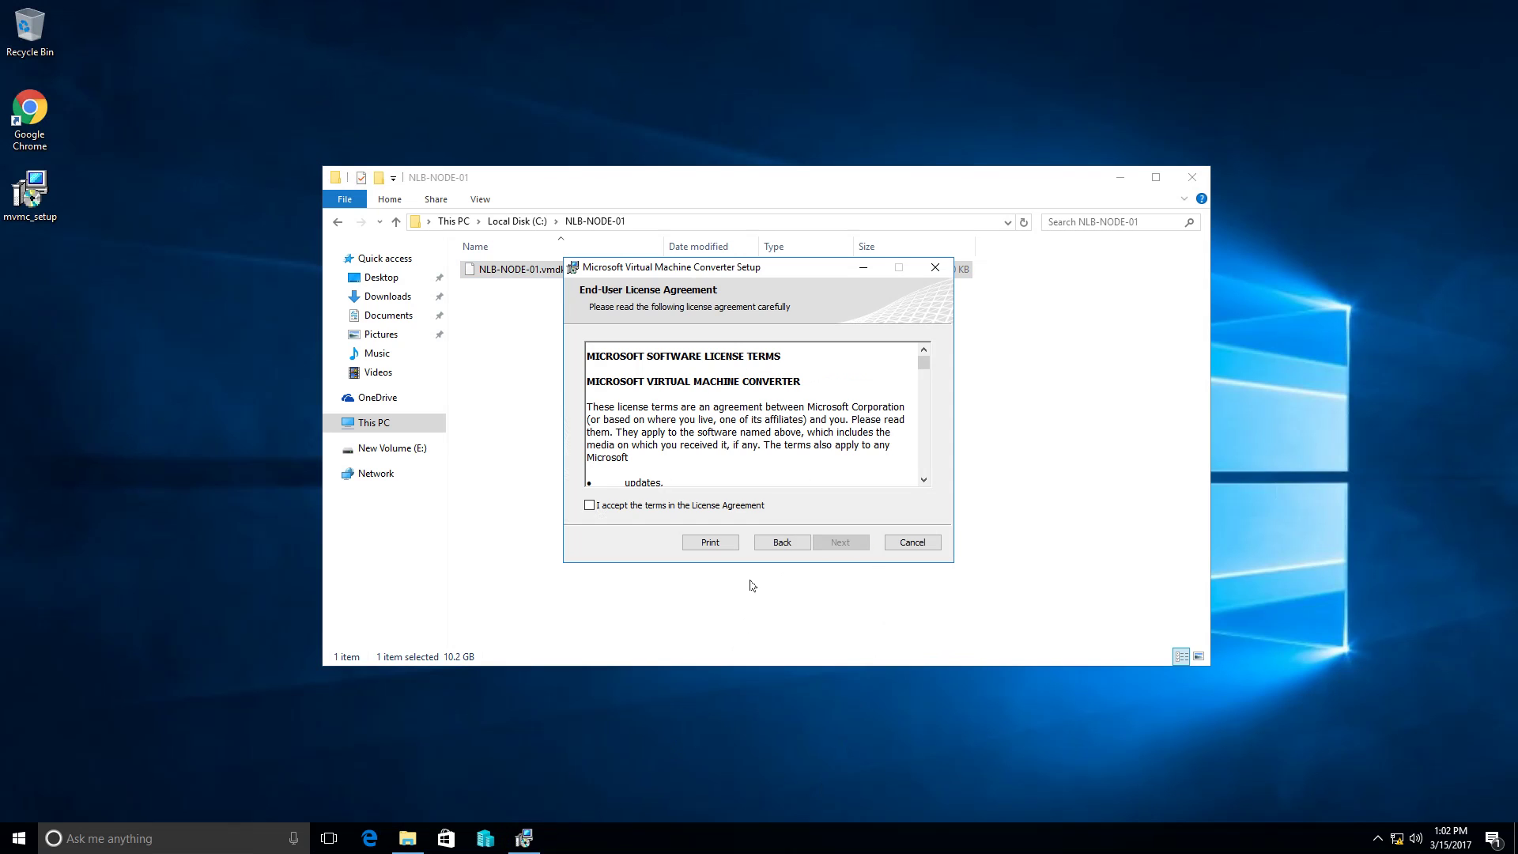
{"action": "left_click", "coordinate": [649, 509]}
{"action": "left_click", "coordinate": [838, 546]}
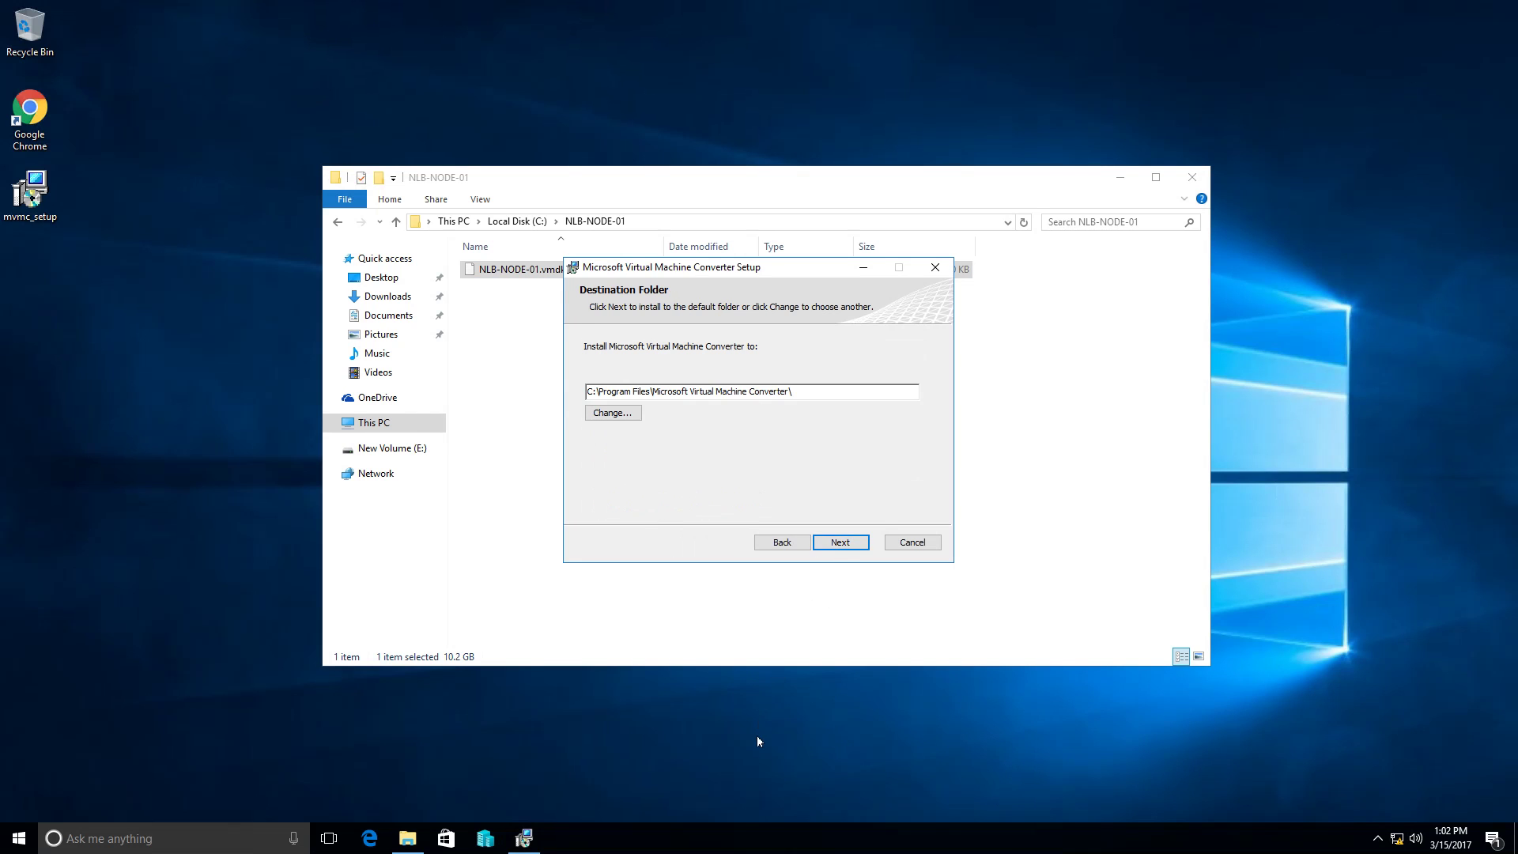
{"action": "left_click", "coordinate": [838, 544]}
{"action": "left_click", "coordinate": [822, 541]}
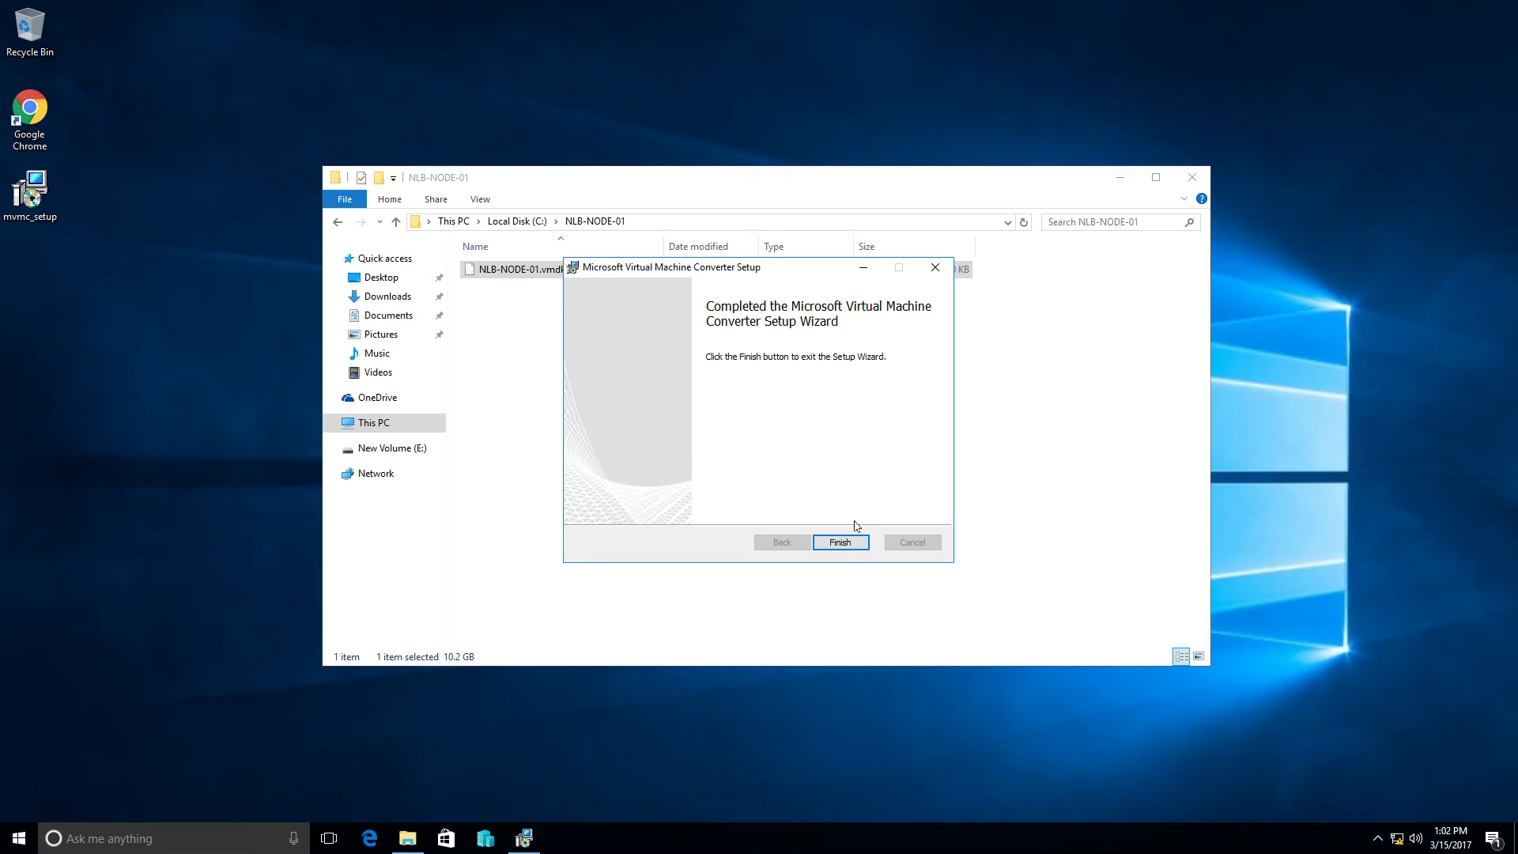
{"action": "left_click", "coordinate": [846, 544]}
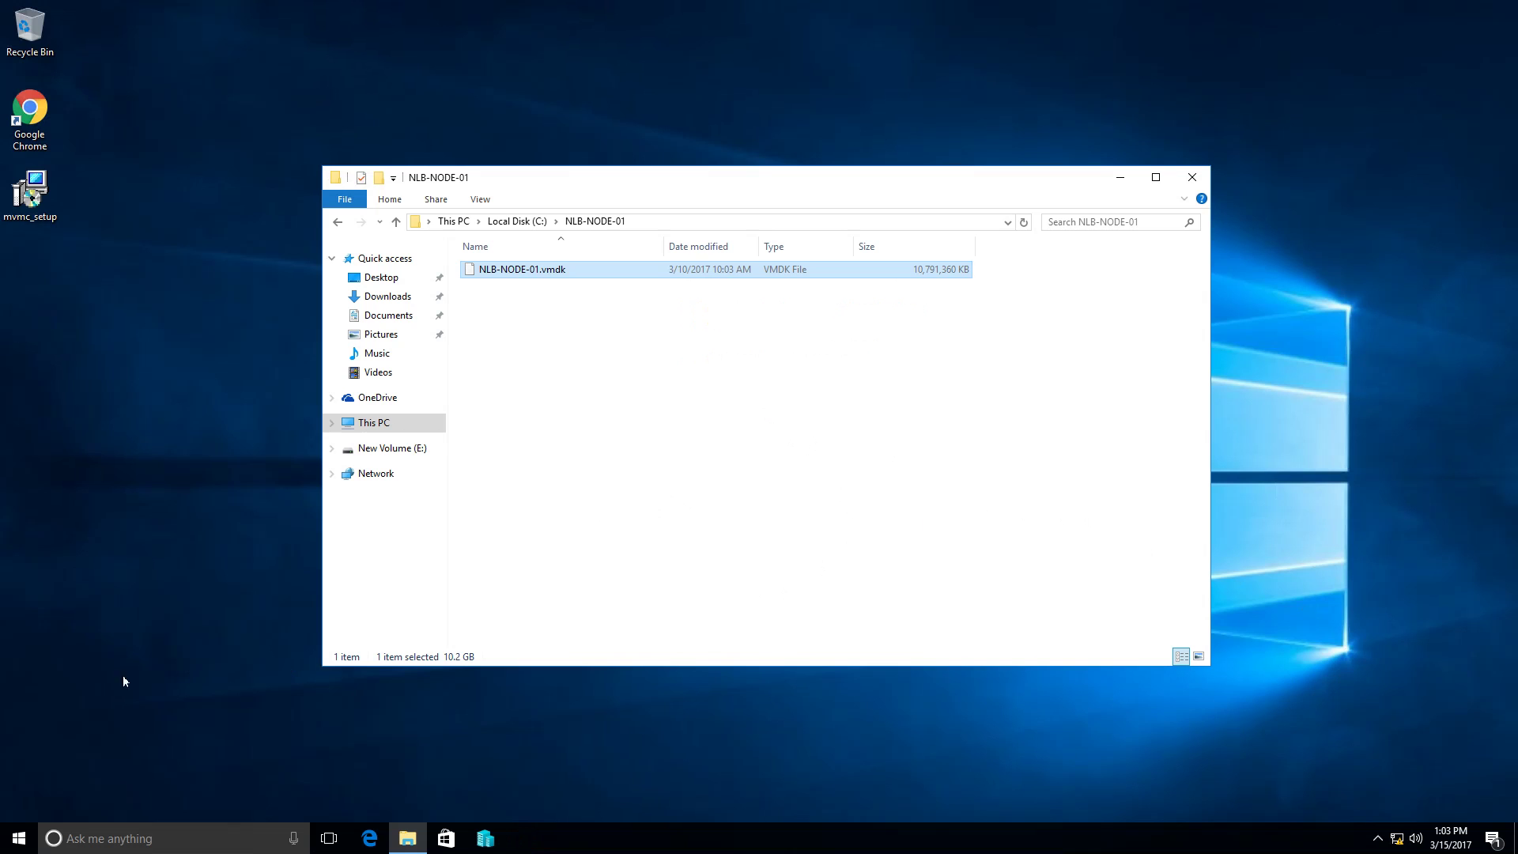
- Start Microsoft Virtual Machine Converter from the Start menu and approve the administrator prompt
{"action": "left_click", "coordinate": [16, 842]}
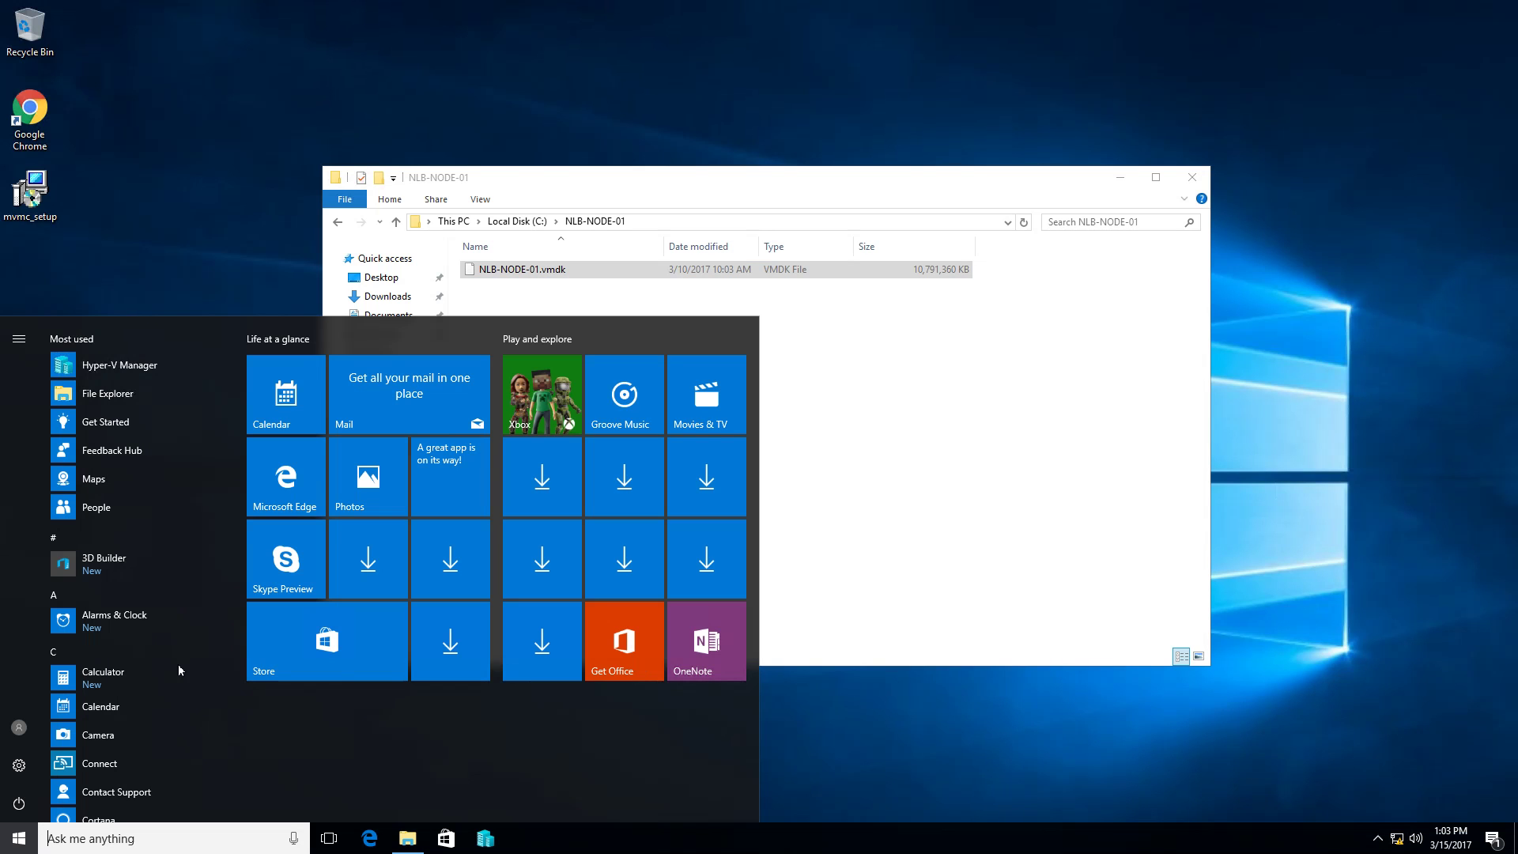
{"action": "scroll", "coordinate": [178, 656], "scroll_direction": "down", "scroll_amount": 10}
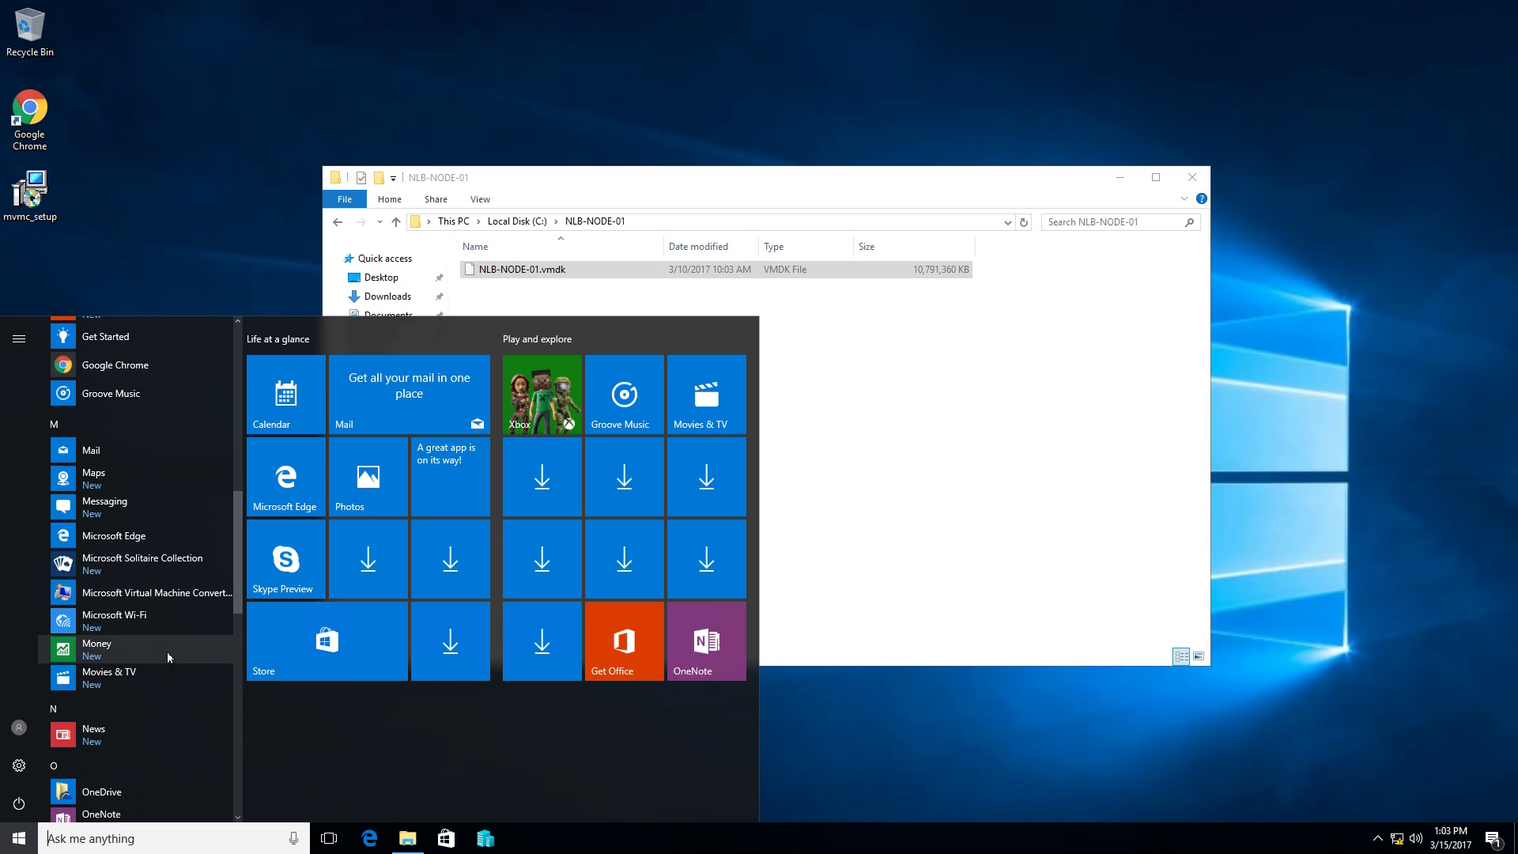
{"action": "scroll", "coordinate": [168, 656], "scroll_direction": "up", "scroll_amount": 5}
{"action": "scroll", "coordinate": [166, 652], "scroll_direction": "down", "scroll_amount": 5}
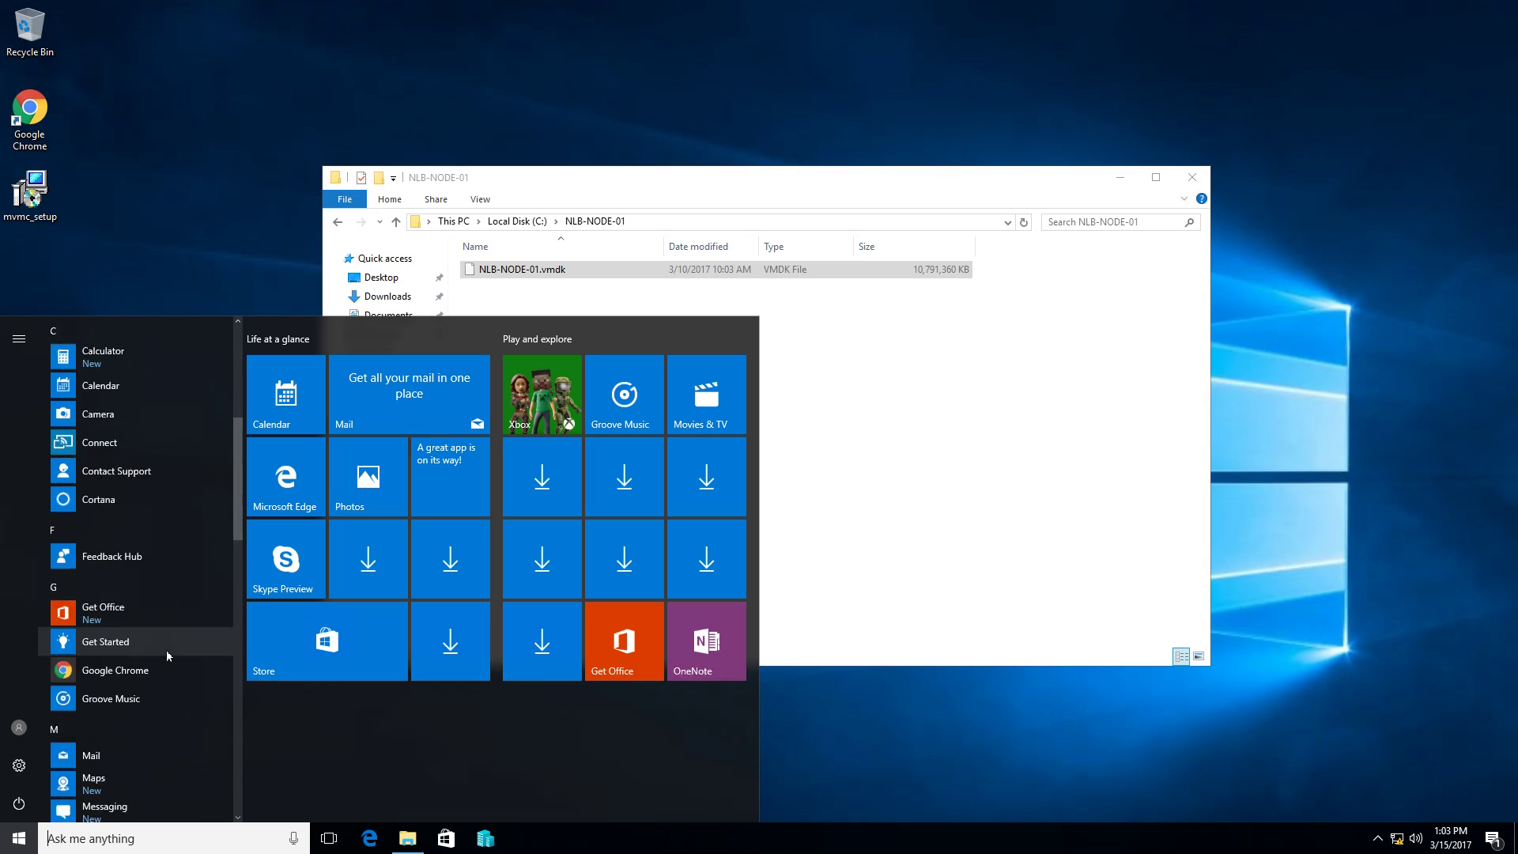
{"action": "scroll", "coordinate": [167, 655], "scroll_direction": "down", "scroll_amount": 1}
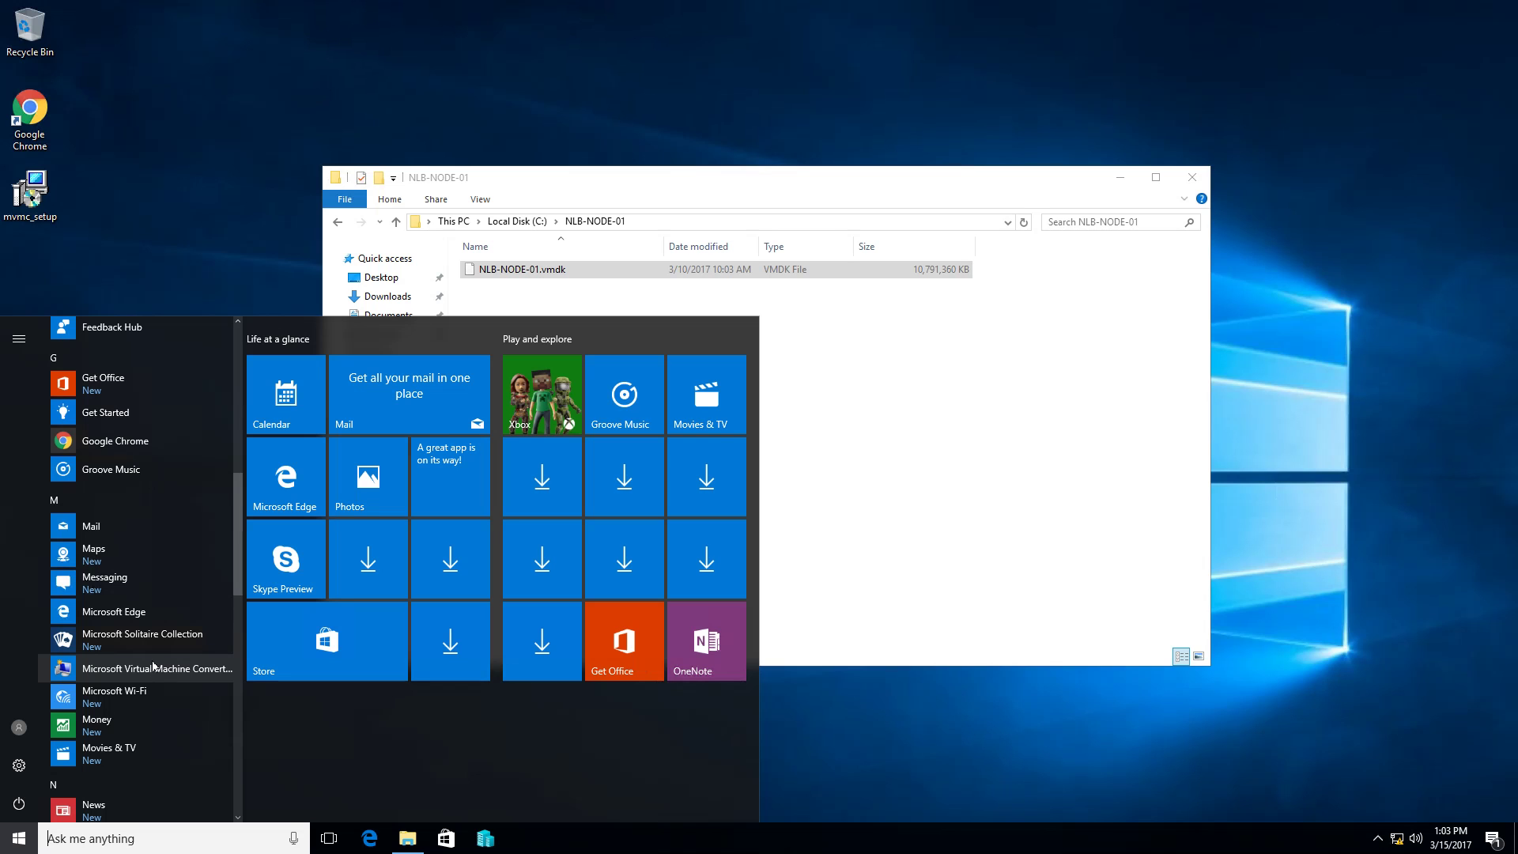
{"action": "left_click", "coordinate": [154, 668]}
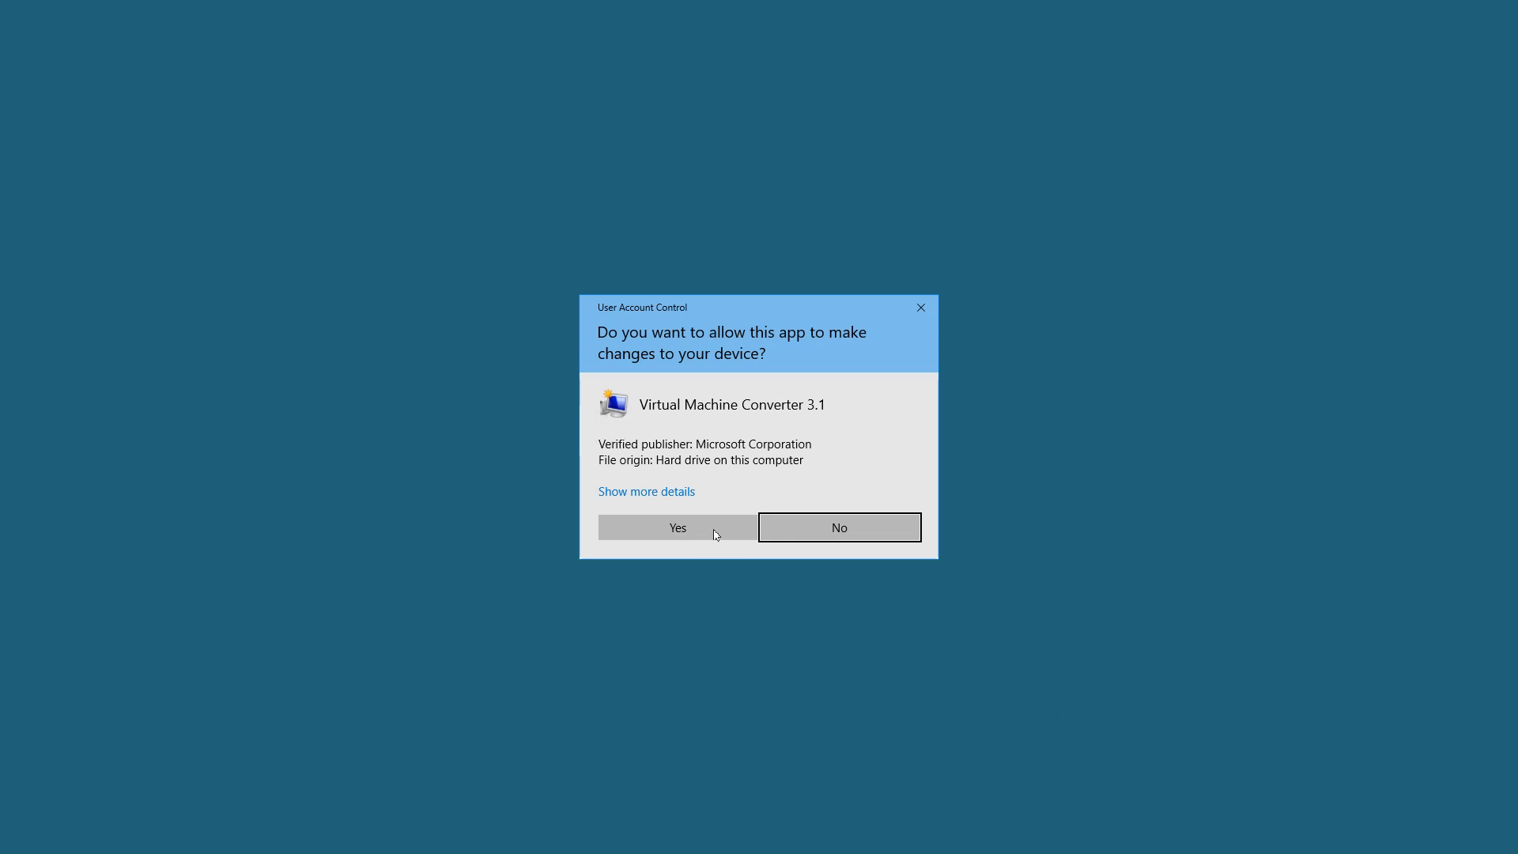
{"action": "left_click", "coordinate": [666, 530]}
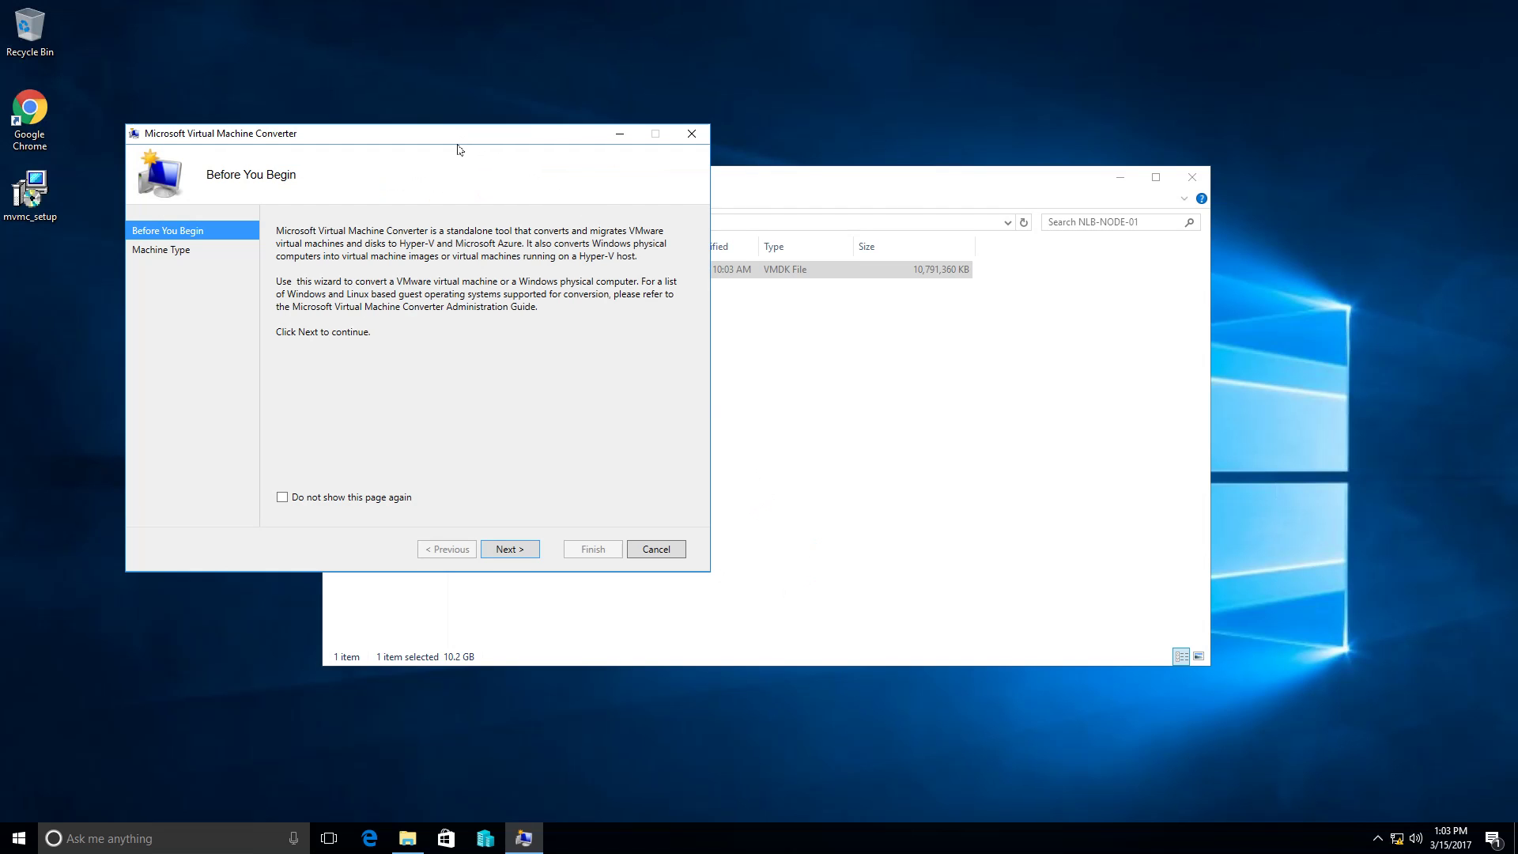
- Pass the Before You Begin page and confirm Virtual machine conversion as the machine type
{"action": "left_click_drag", "start_coordinate": [455, 140], "coordinate": [850, 165]}
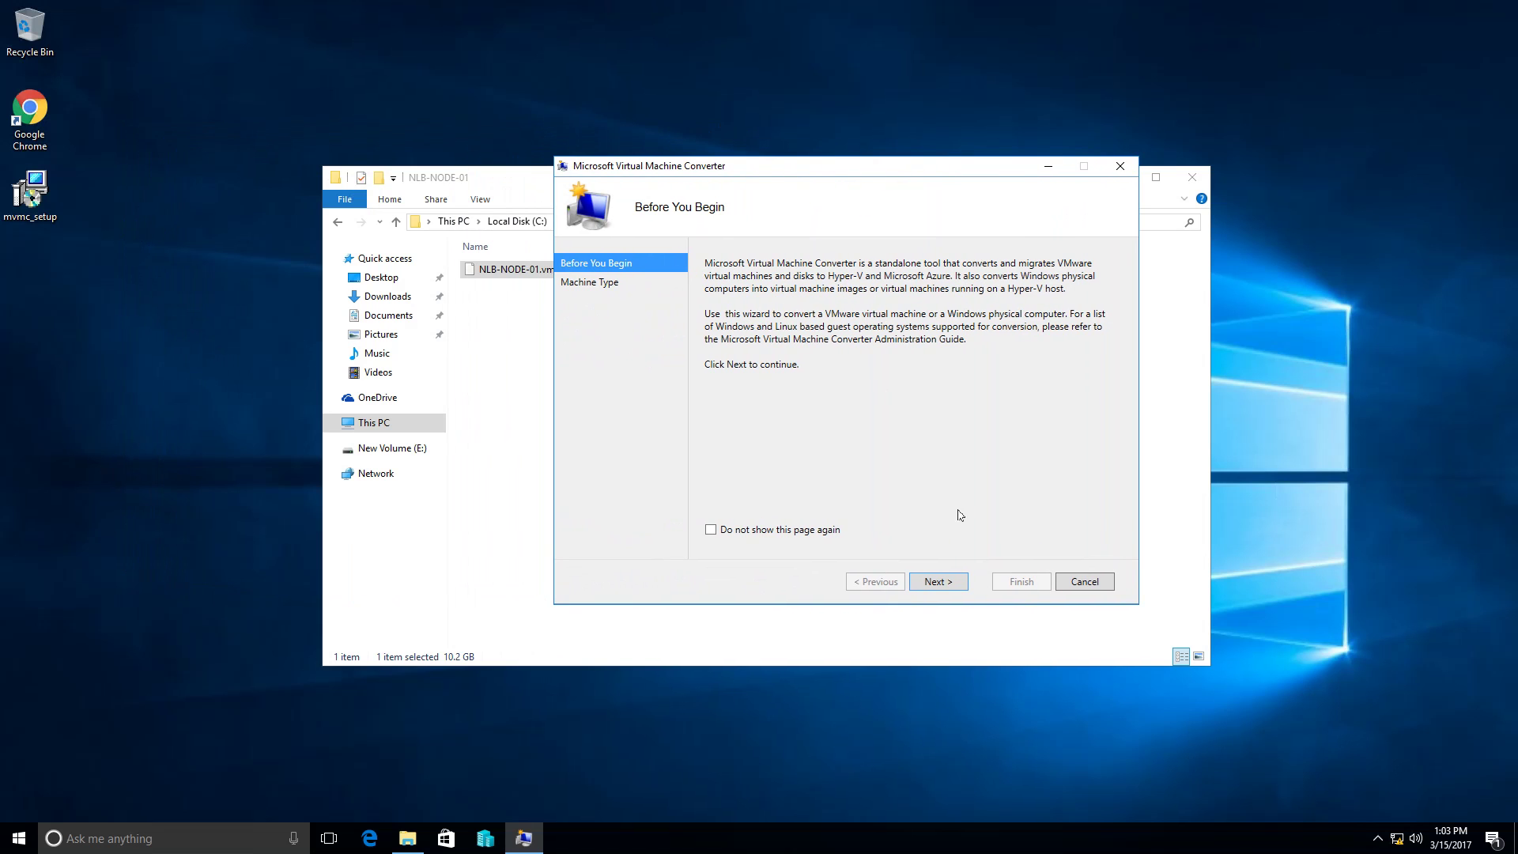
{"action": "left_click", "coordinate": [945, 579]}
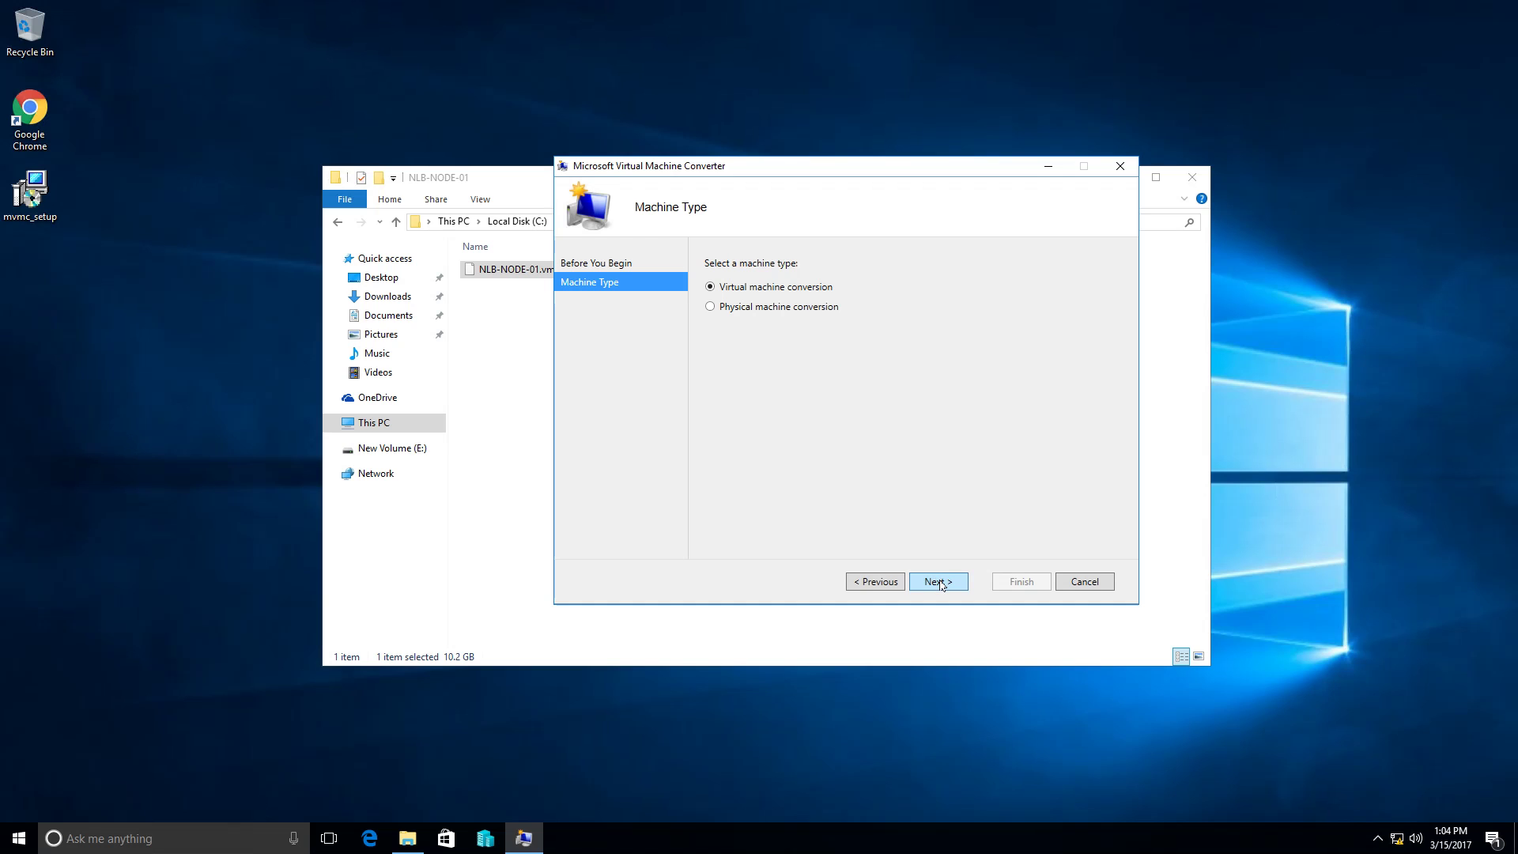
{"action": "left_click", "coordinate": [938, 582]}
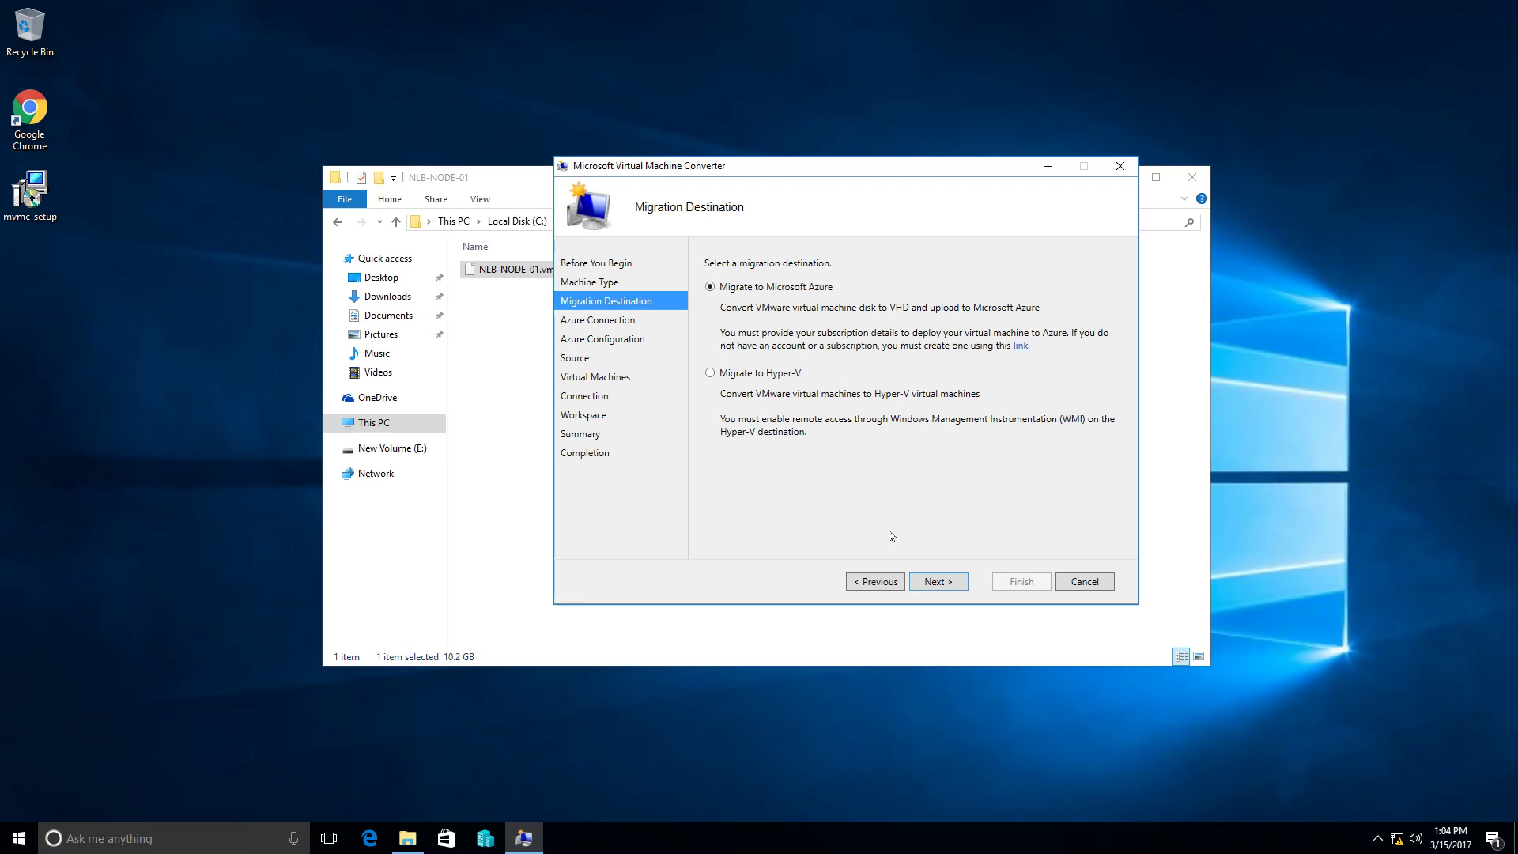
- Choose Hyper-V as the migration destination and connect to host localhost
{"action": "left_click", "coordinate": [752, 374]}
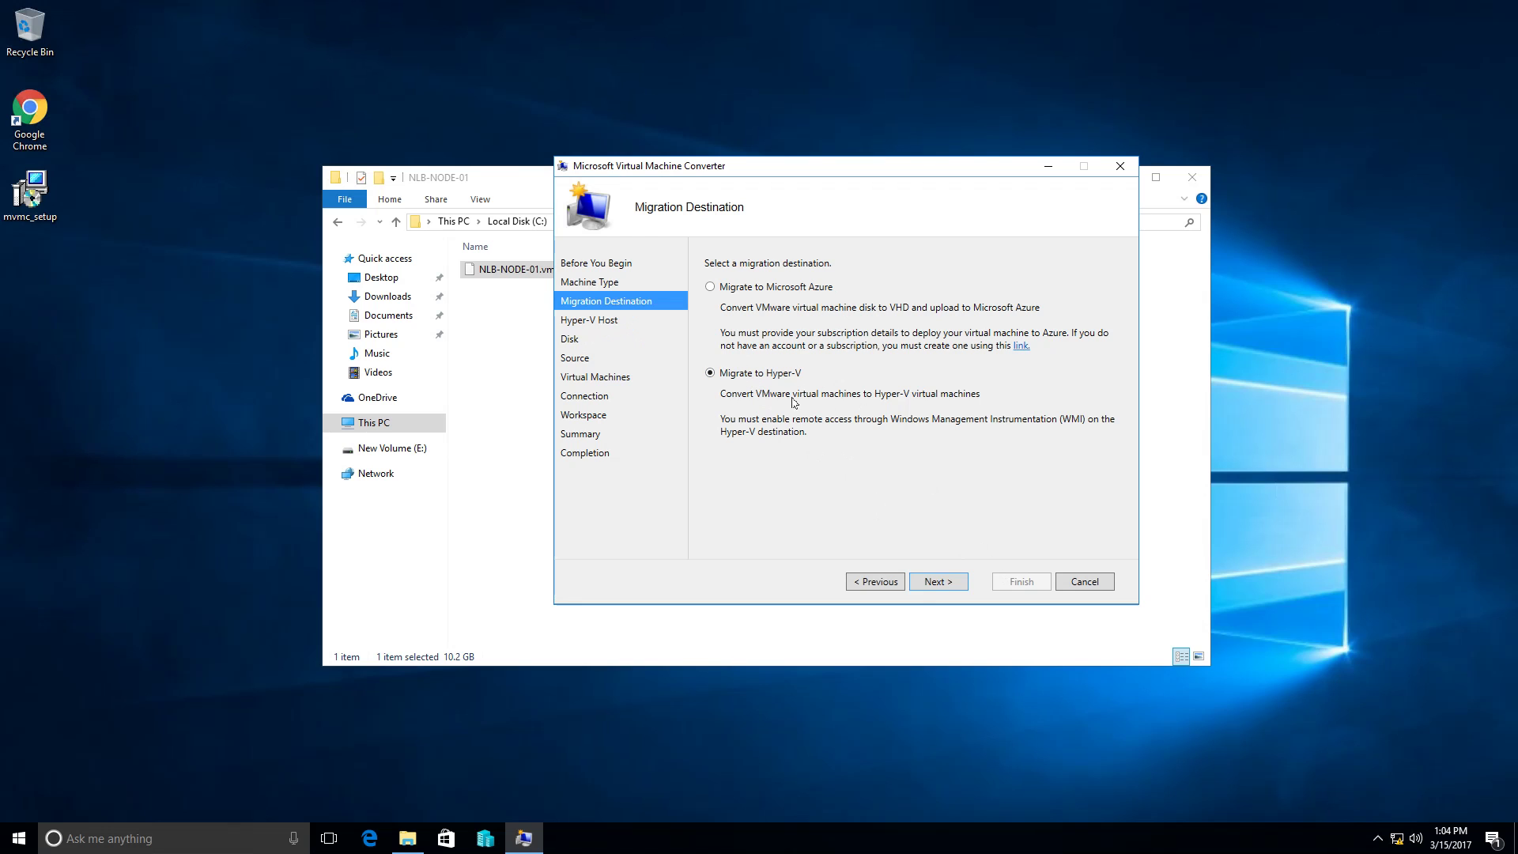
{"action": "left_click", "coordinate": [942, 582]}
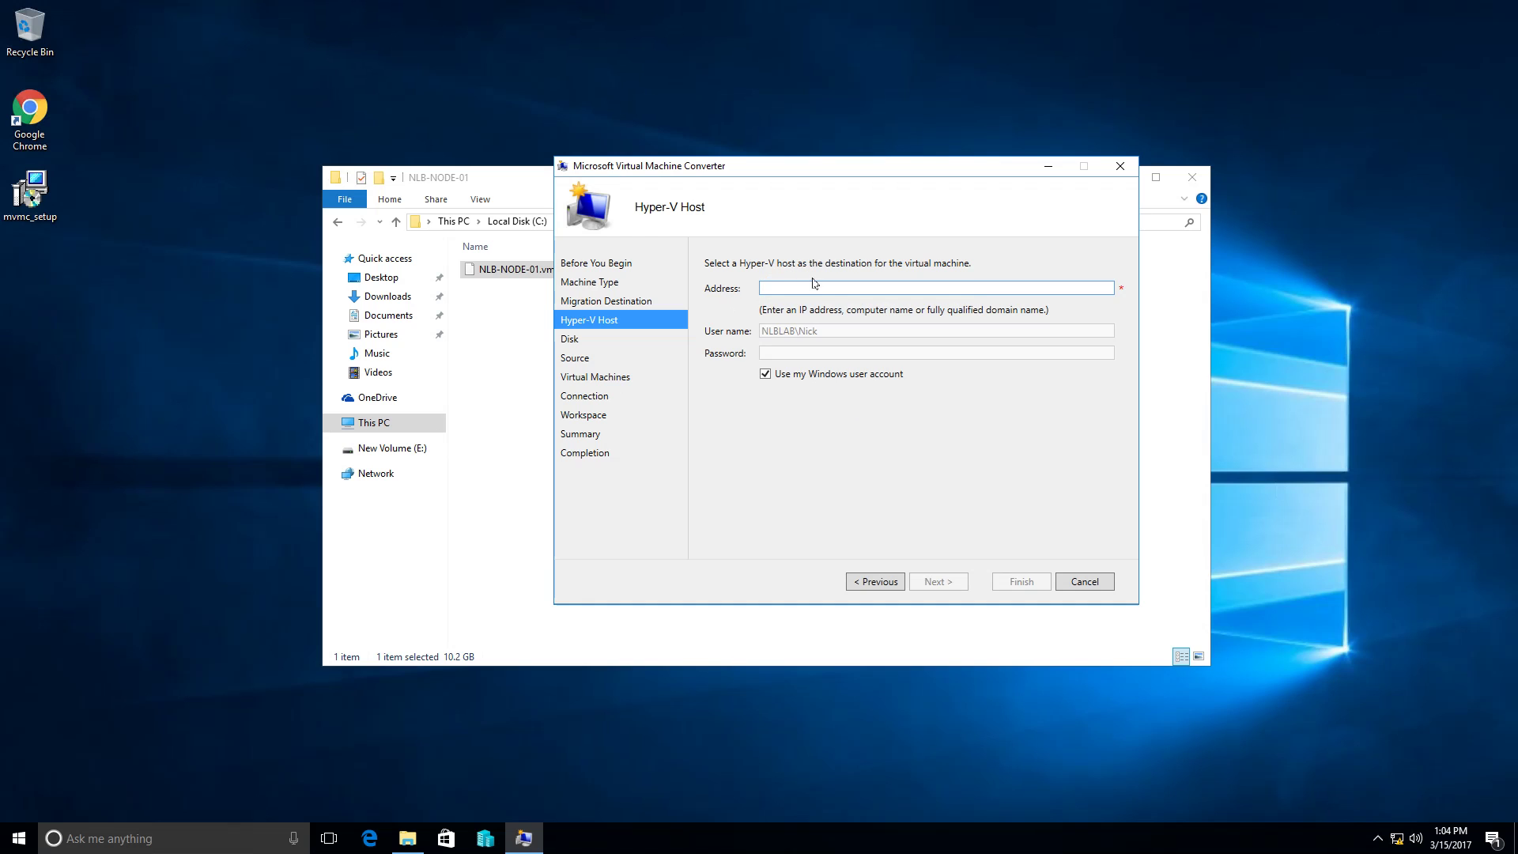
{"action": "type", "text": "localco"}
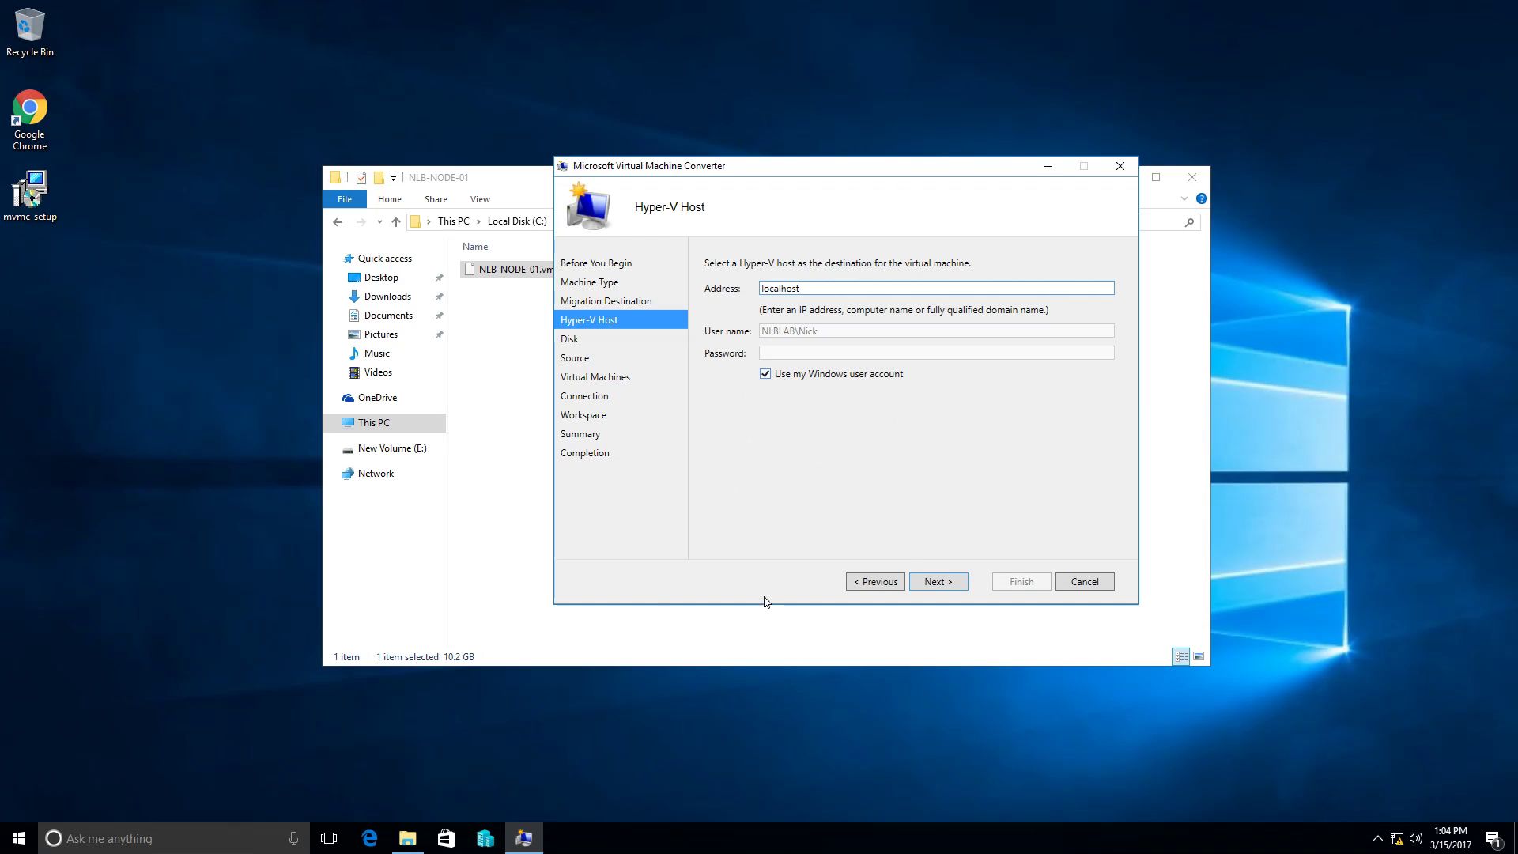
{"action": "left_click", "coordinate": [938, 583]}
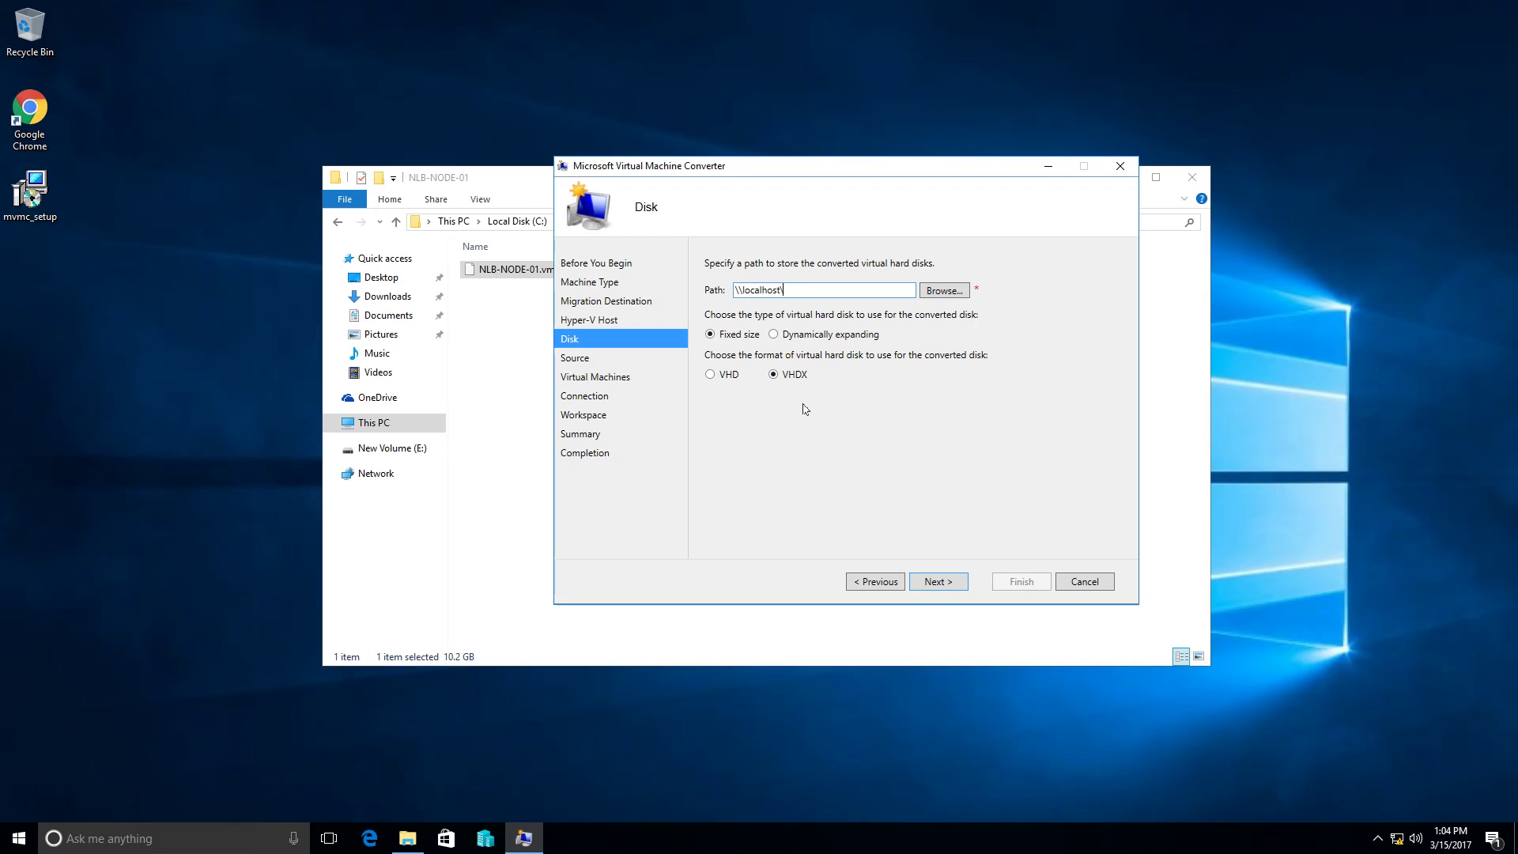
- Correct the disk path to \\localhost\E$\HOST after the format error and continue to Source
{"action": "mouse_move", "coordinate": [796, 288]}
{"action": "left_click", "coordinate": [943, 584]}
{"action": "left_click", "coordinate": [868, 478]}
{"action": "left_click", "coordinate": [819, 290]}
{"action": "type", "text": "E$"}
{"action": "type", "text": "\\HOST"}
{"action": "left_click", "coordinate": [966, 582]}
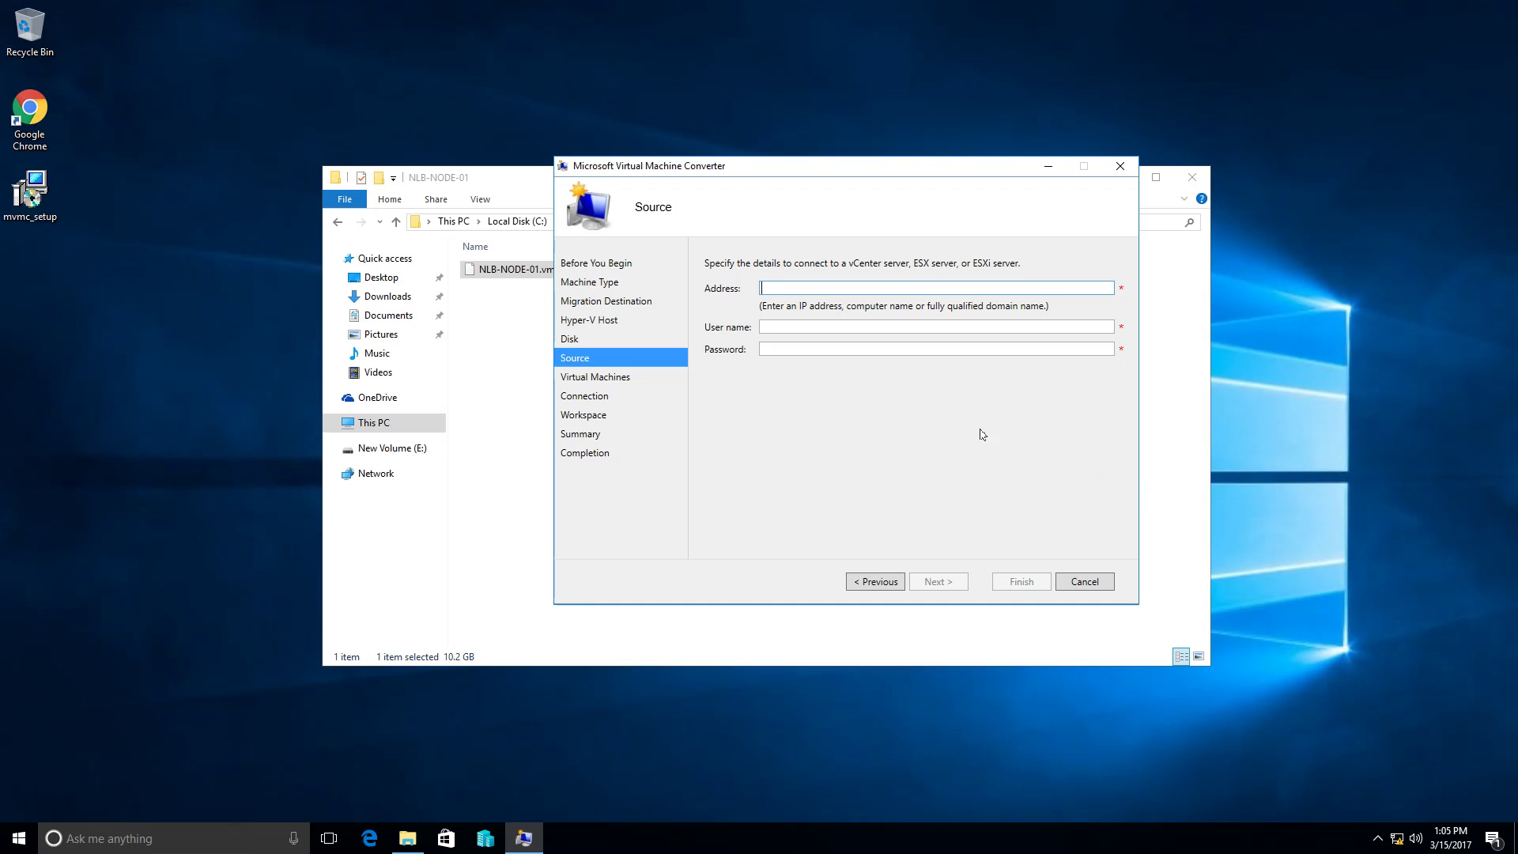
- Exit the conversion wizard and launch Windows PowerShell ISE as administrator from an 'ise' search
{"action": "left_click", "coordinate": [1082, 585]}
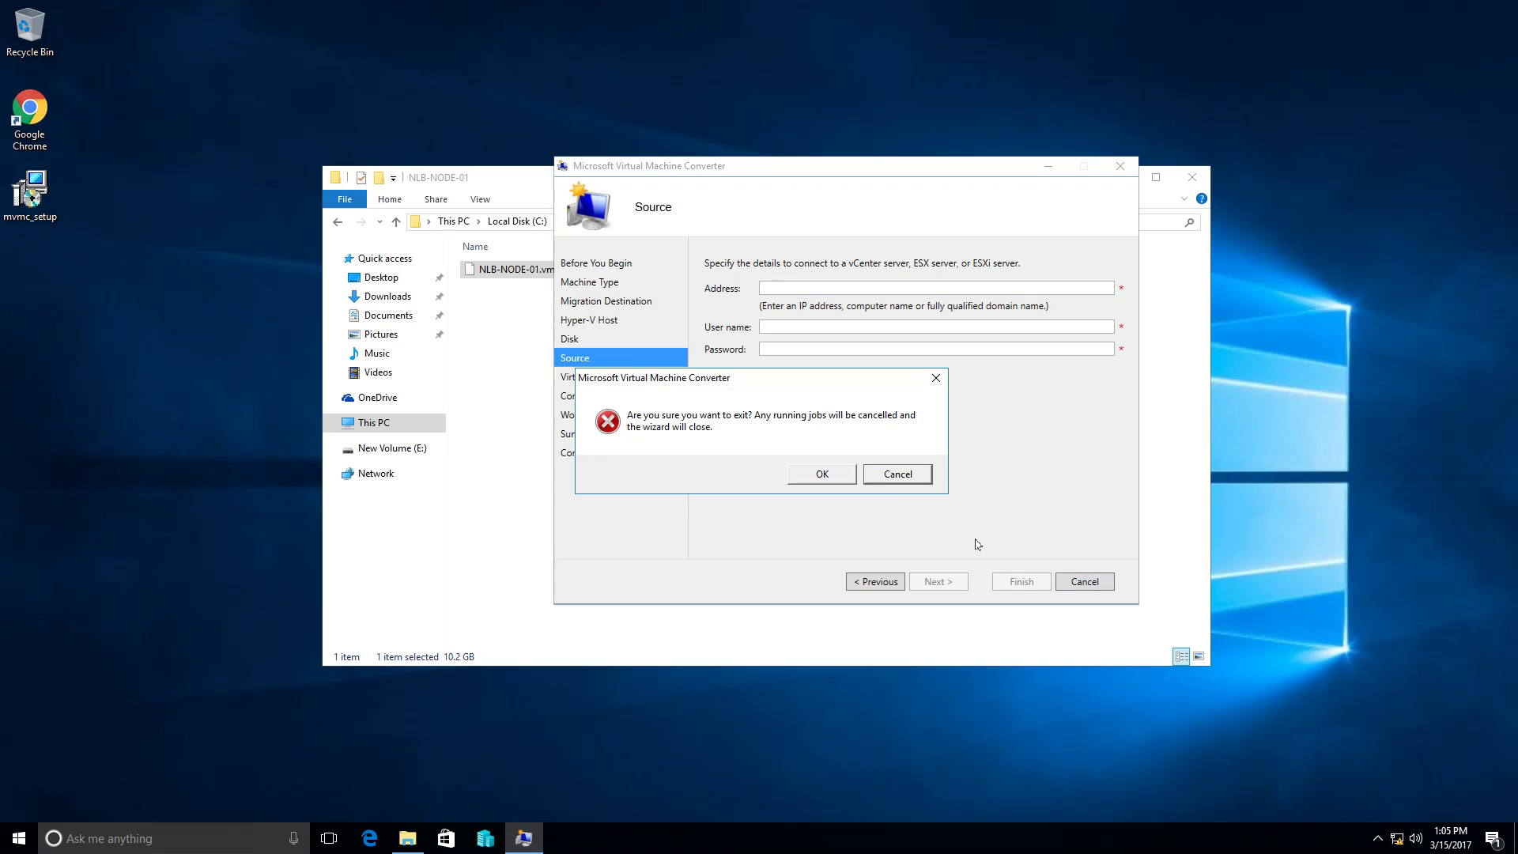
{"action": "left_click", "coordinate": [826, 476]}
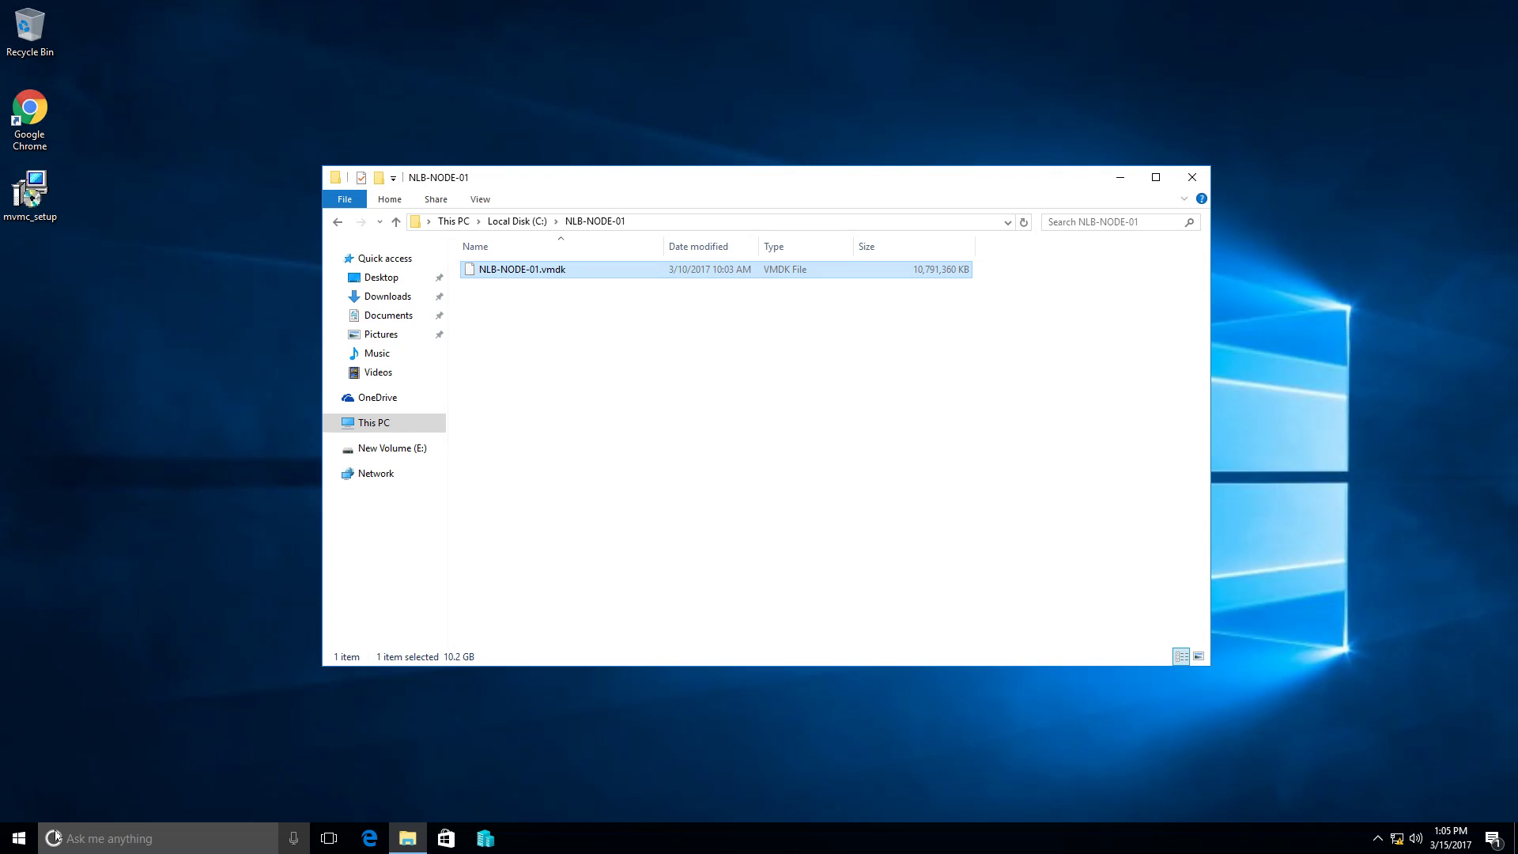
{"action": "left_click", "coordinate": [19, 839]}
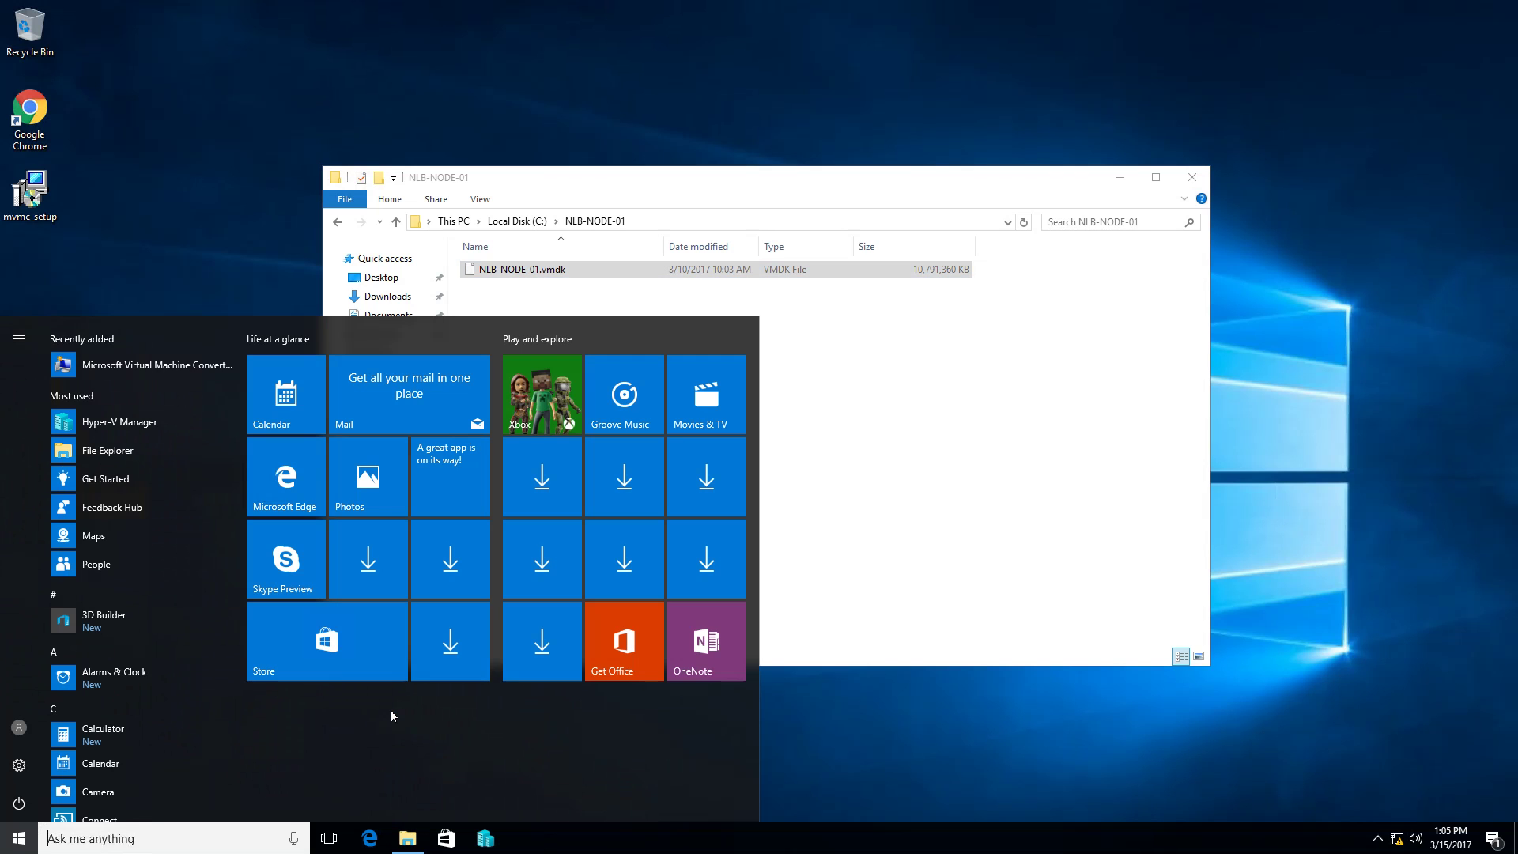
{"action": "type", "text": "ise"}
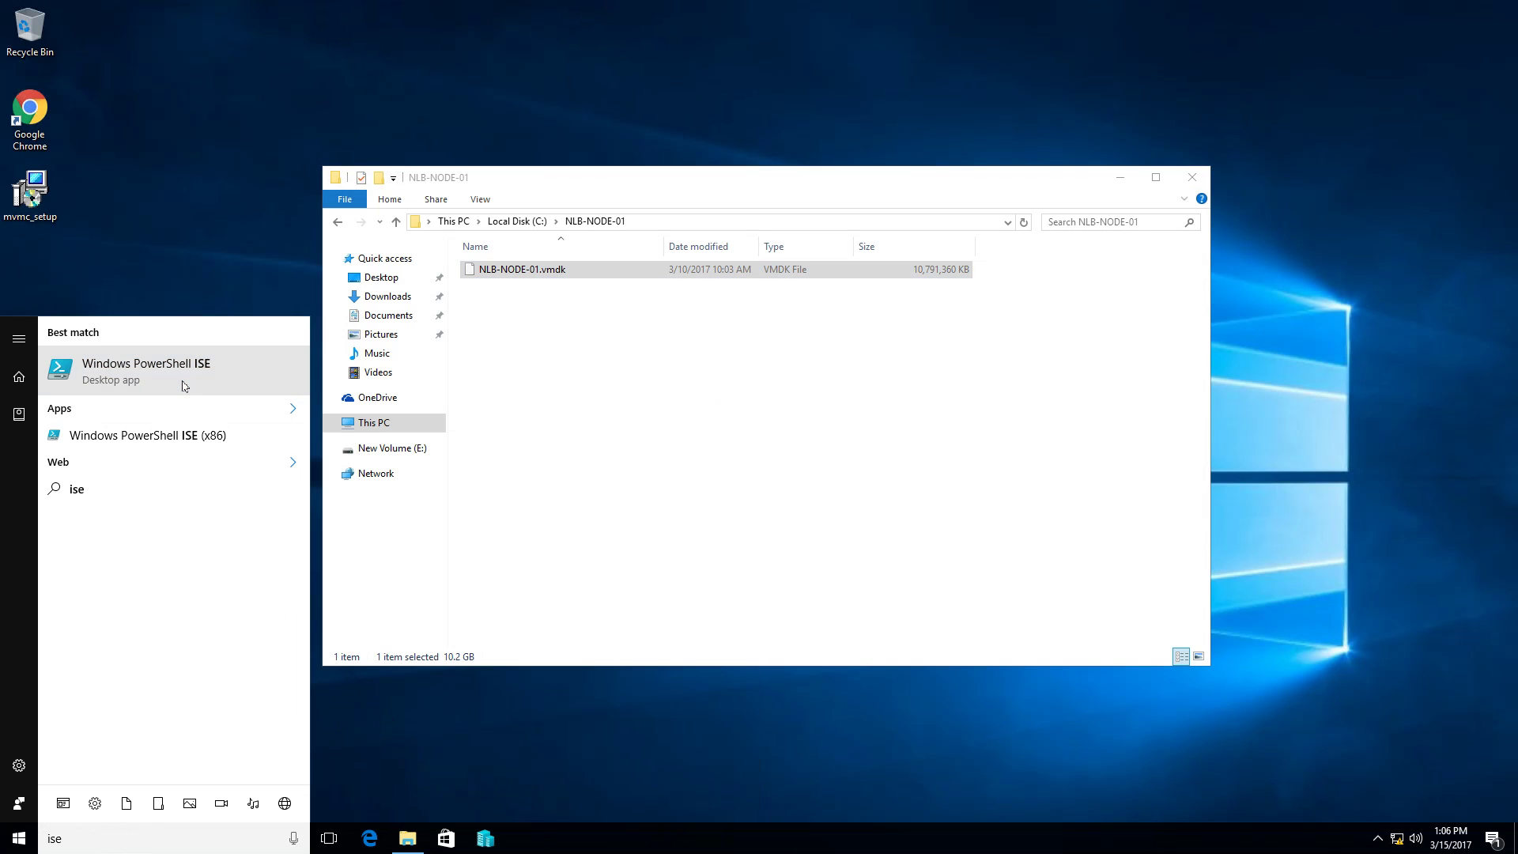
{"action": "right_click", "coordinate": [183, 385]}
{"action": "left_click", "coordinate": [207, 399]}
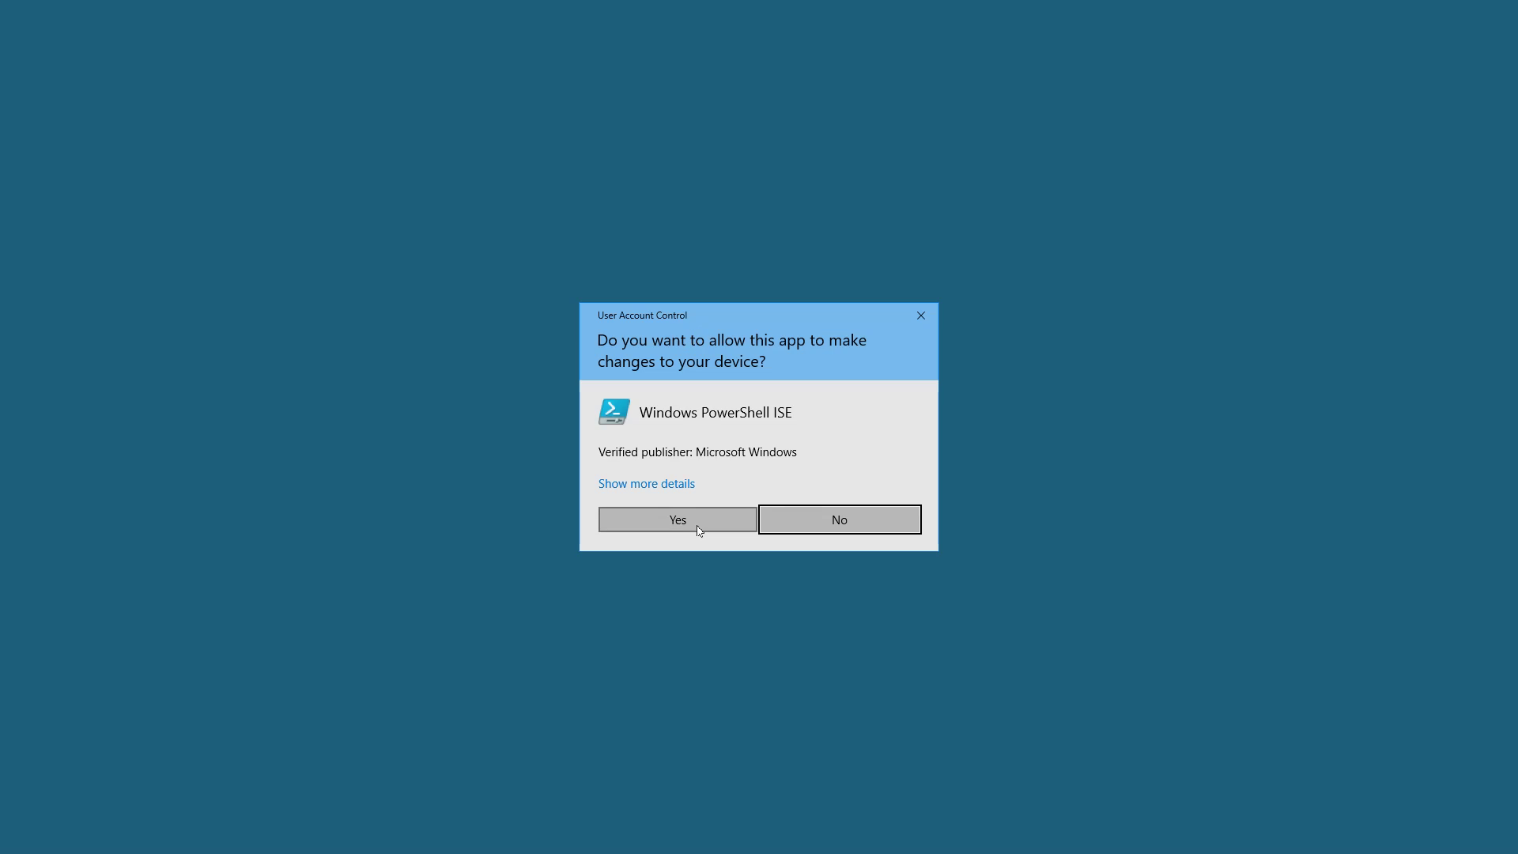
{"action": "left_click", "coordinate": [699, 528]}
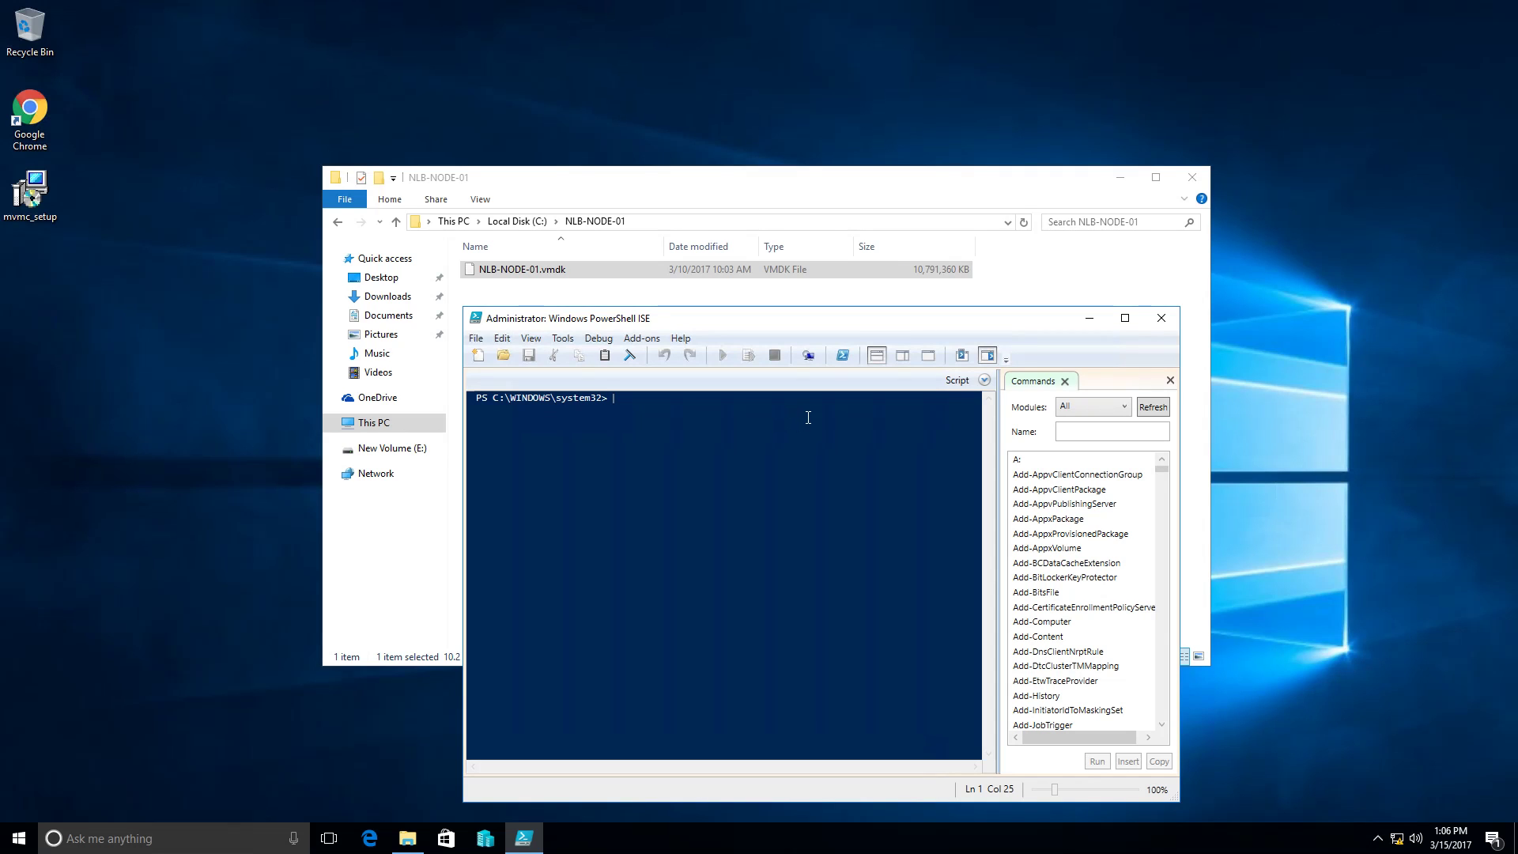
- Enter Import-Module with the path 'C:\Program Files\Microsoft Virtual Machine Converter'
{"action": "type", "text": "import-"}
{"action": "key", "text": "ctrl+space"}
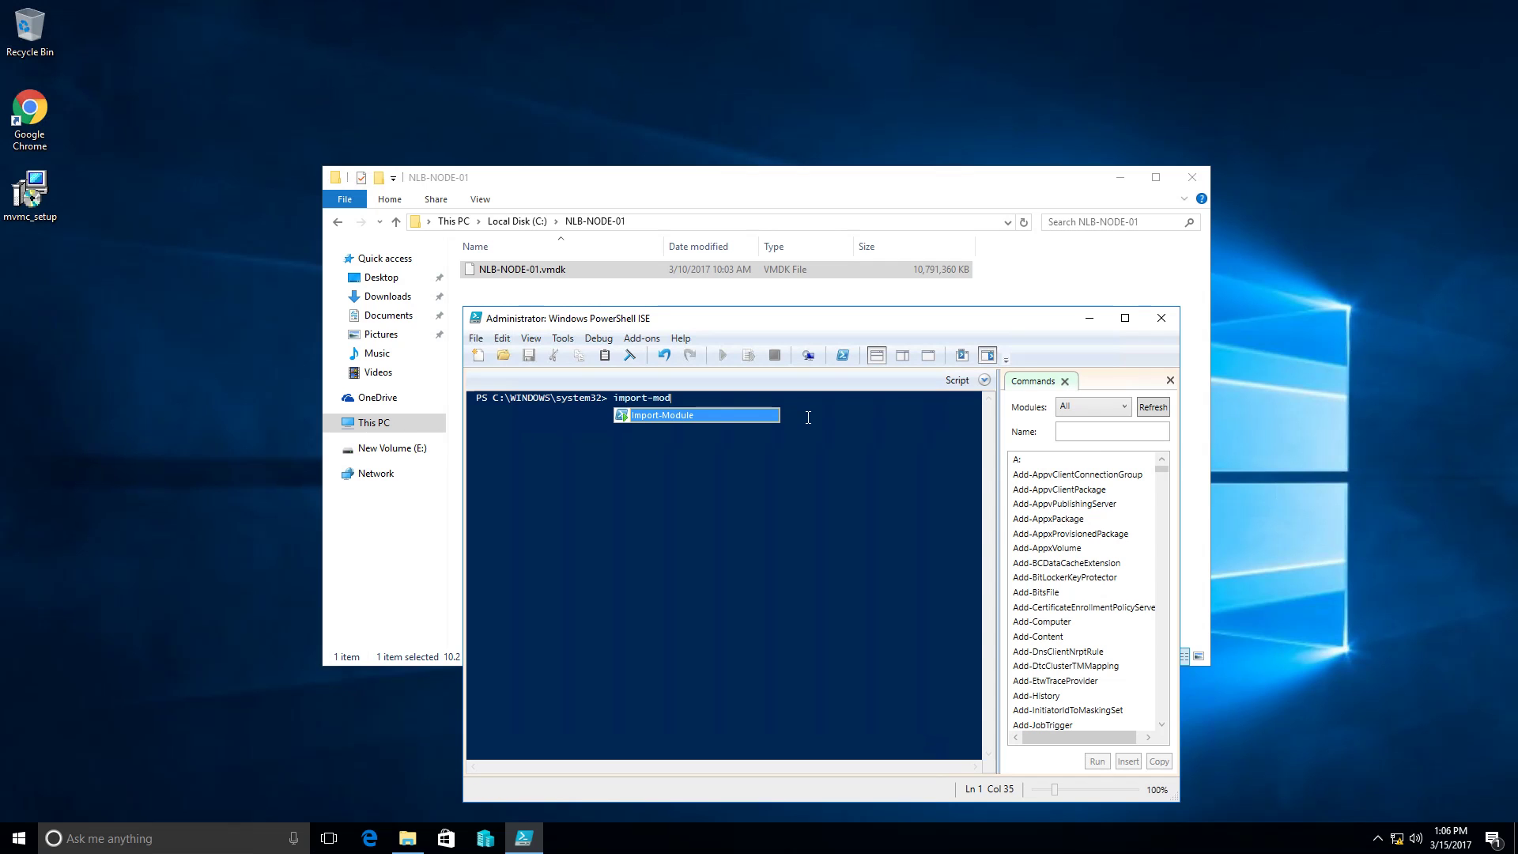
{"action": "key", "text": "Tab"}
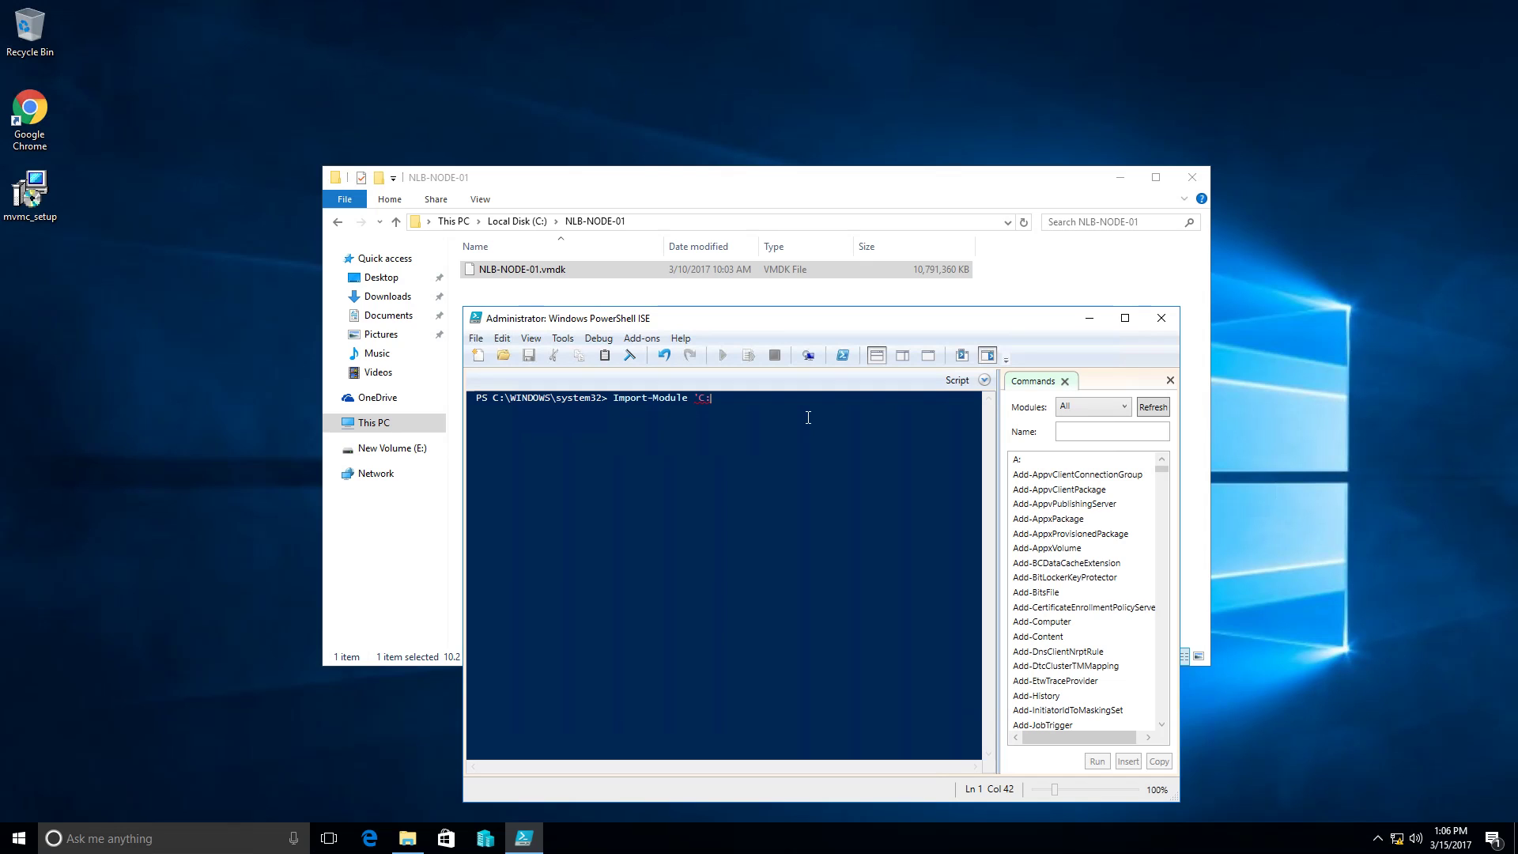
{"action": "type", "text": "'C:\\"}
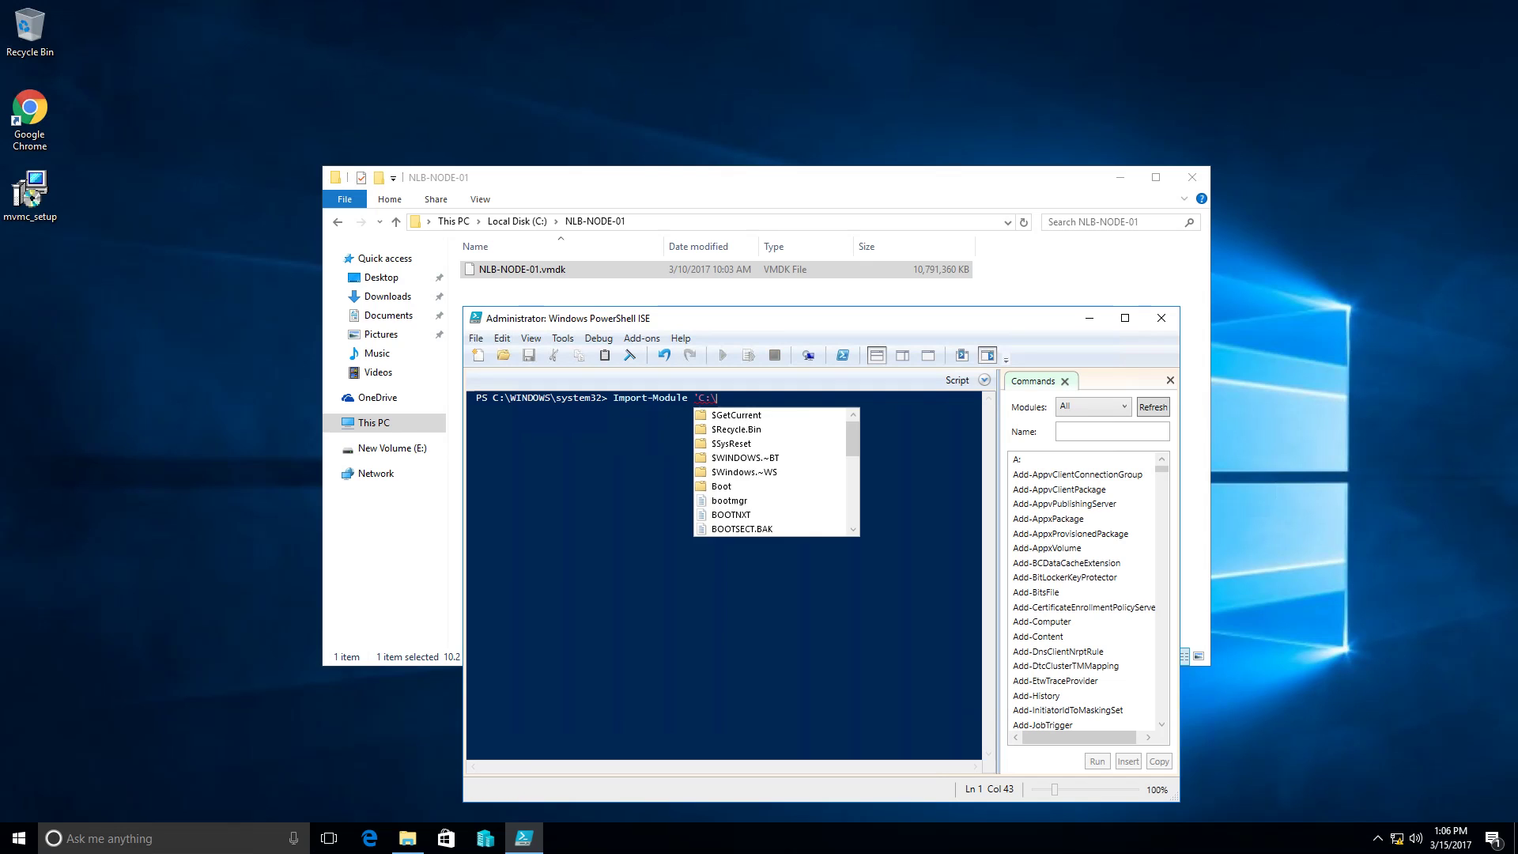
{"action": "type", "text": "Program Files"}
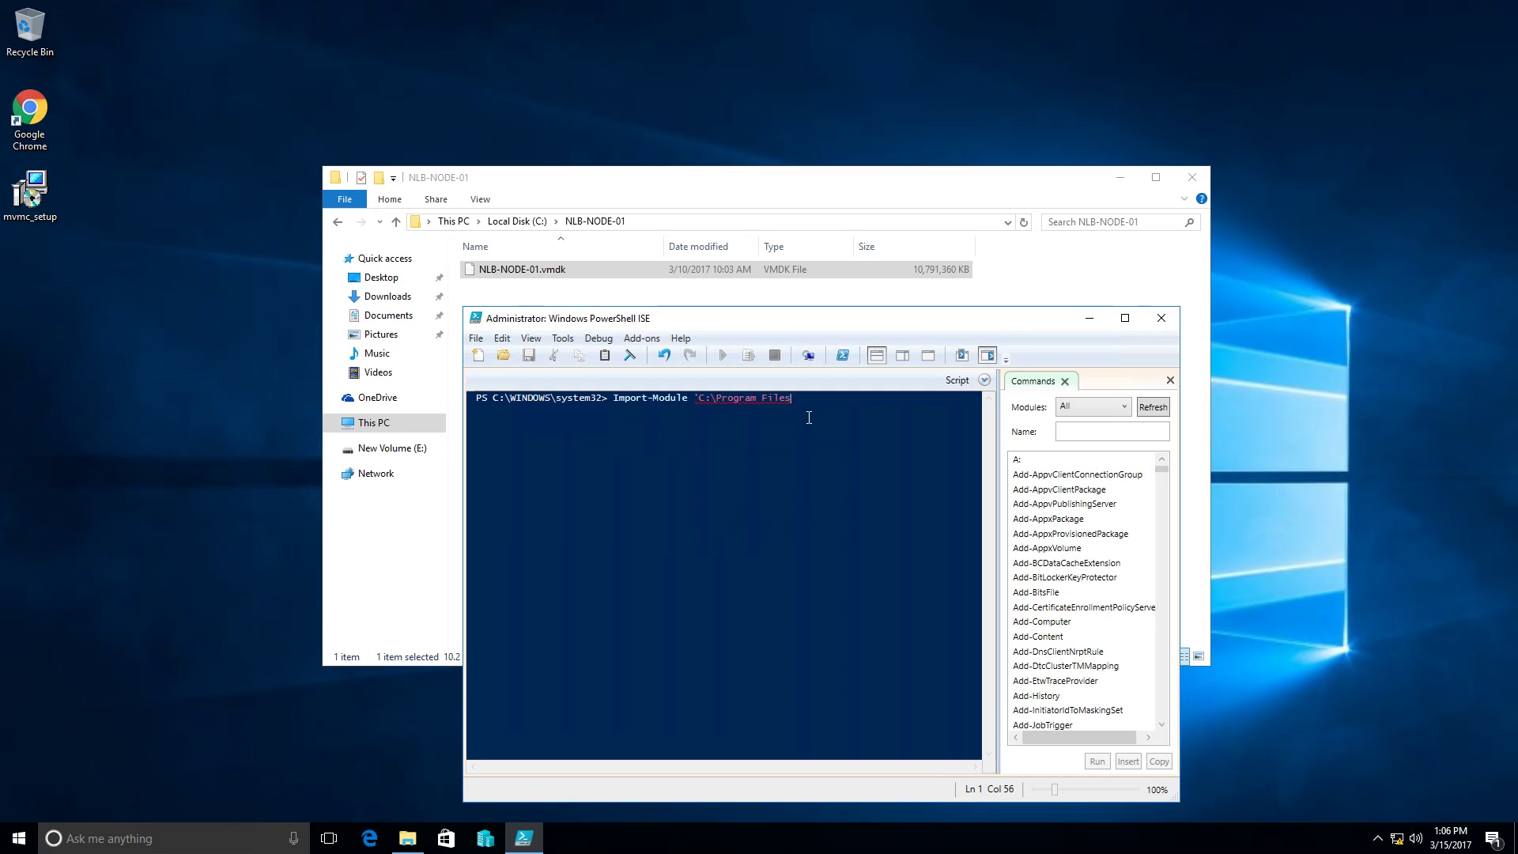
{"action": "type", "text": "'\\"}
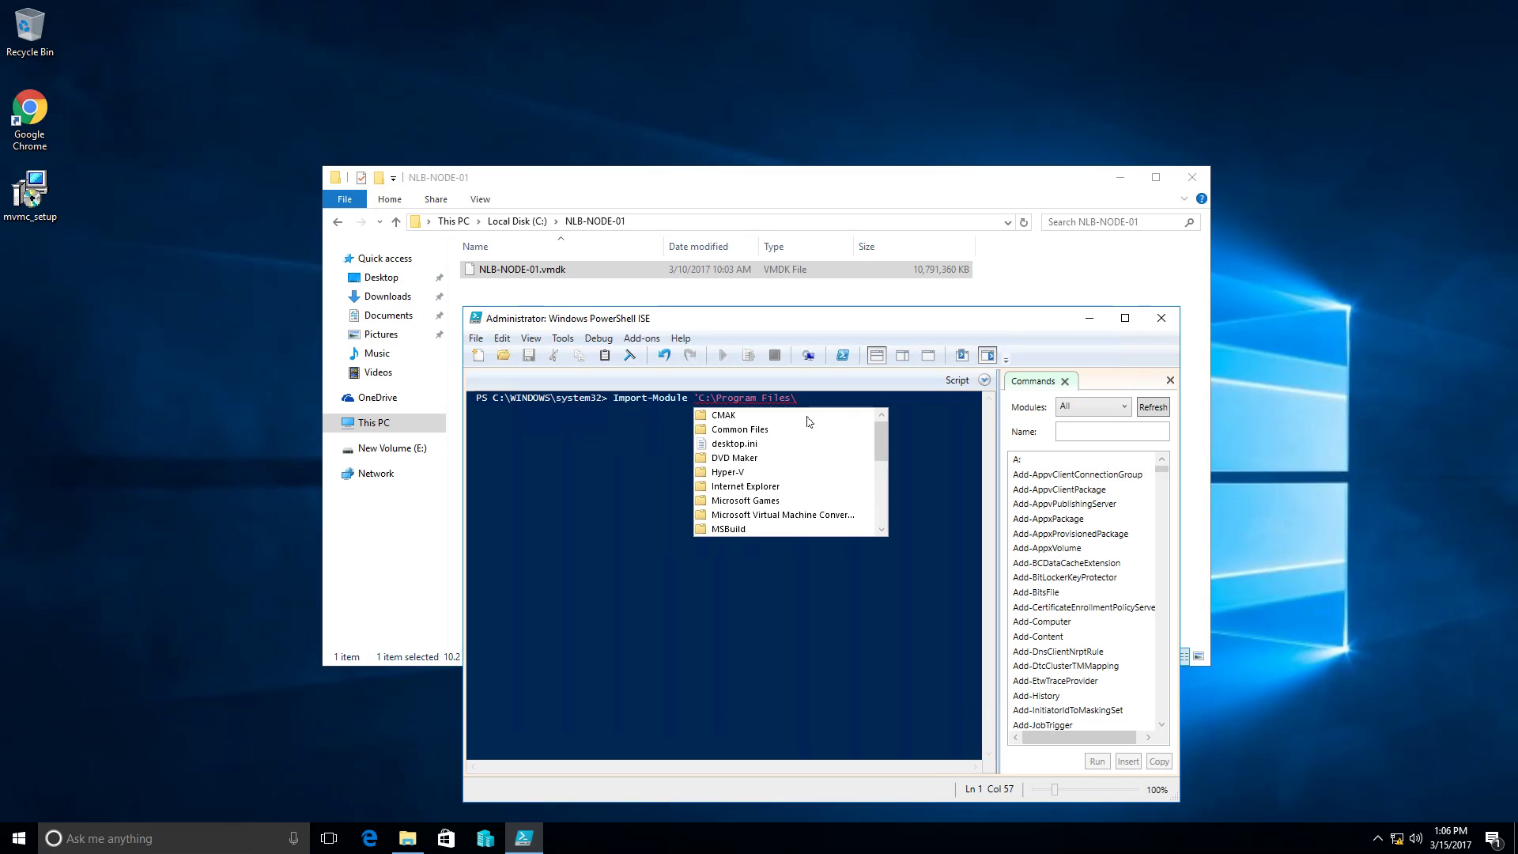
{"action": "type", "text": "Mic"}
{"action": "key", "text": "Down"}
{"action": "key", "text": "Tab"}
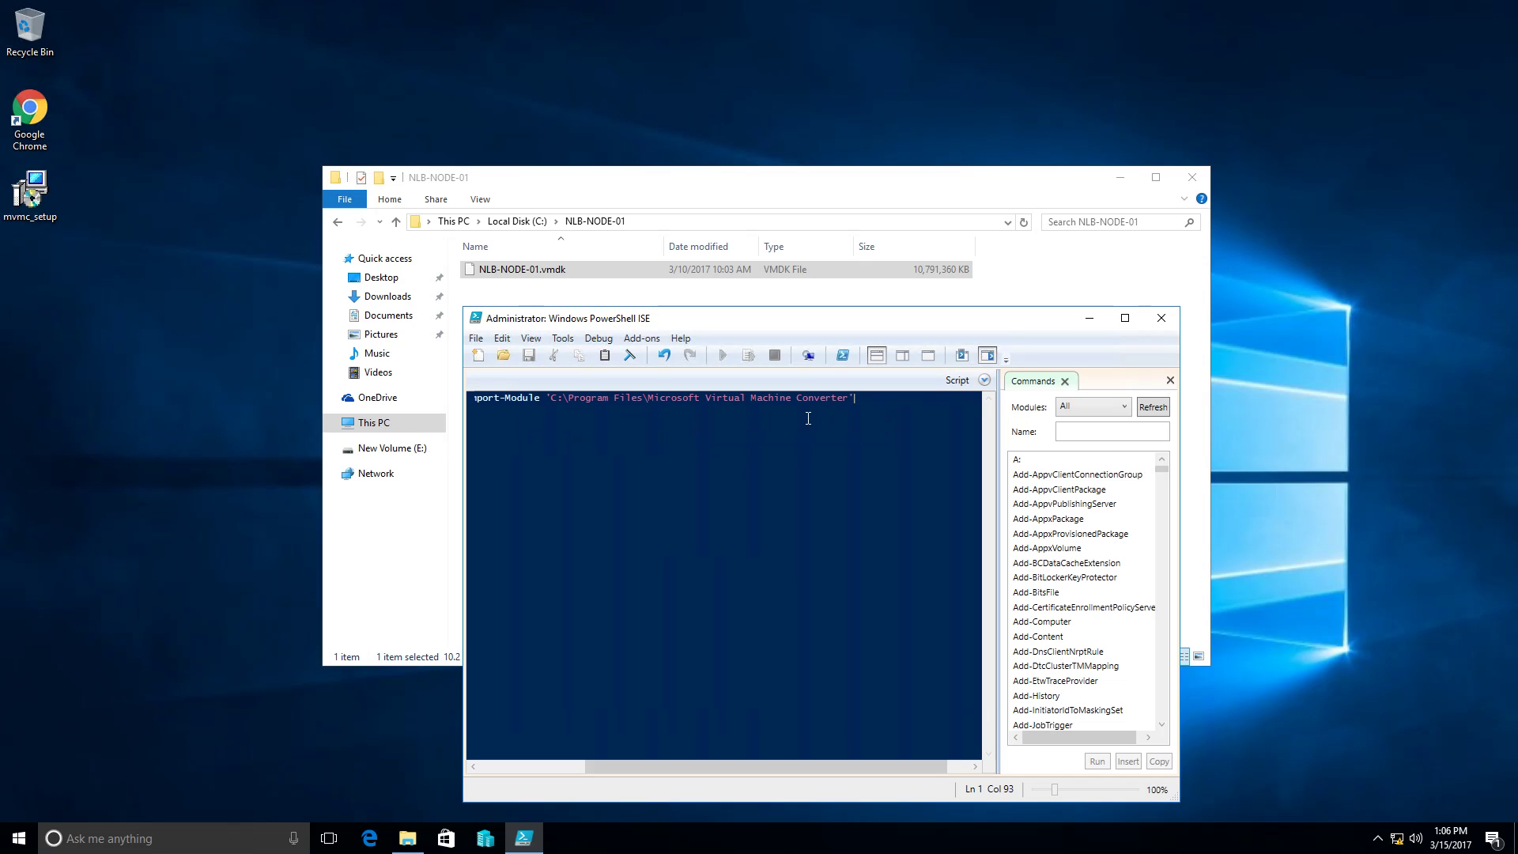
- Complete the path to MvmcCmdlet.psd1 and run the Import-Module command
{"action": "type", "text": "\\"}
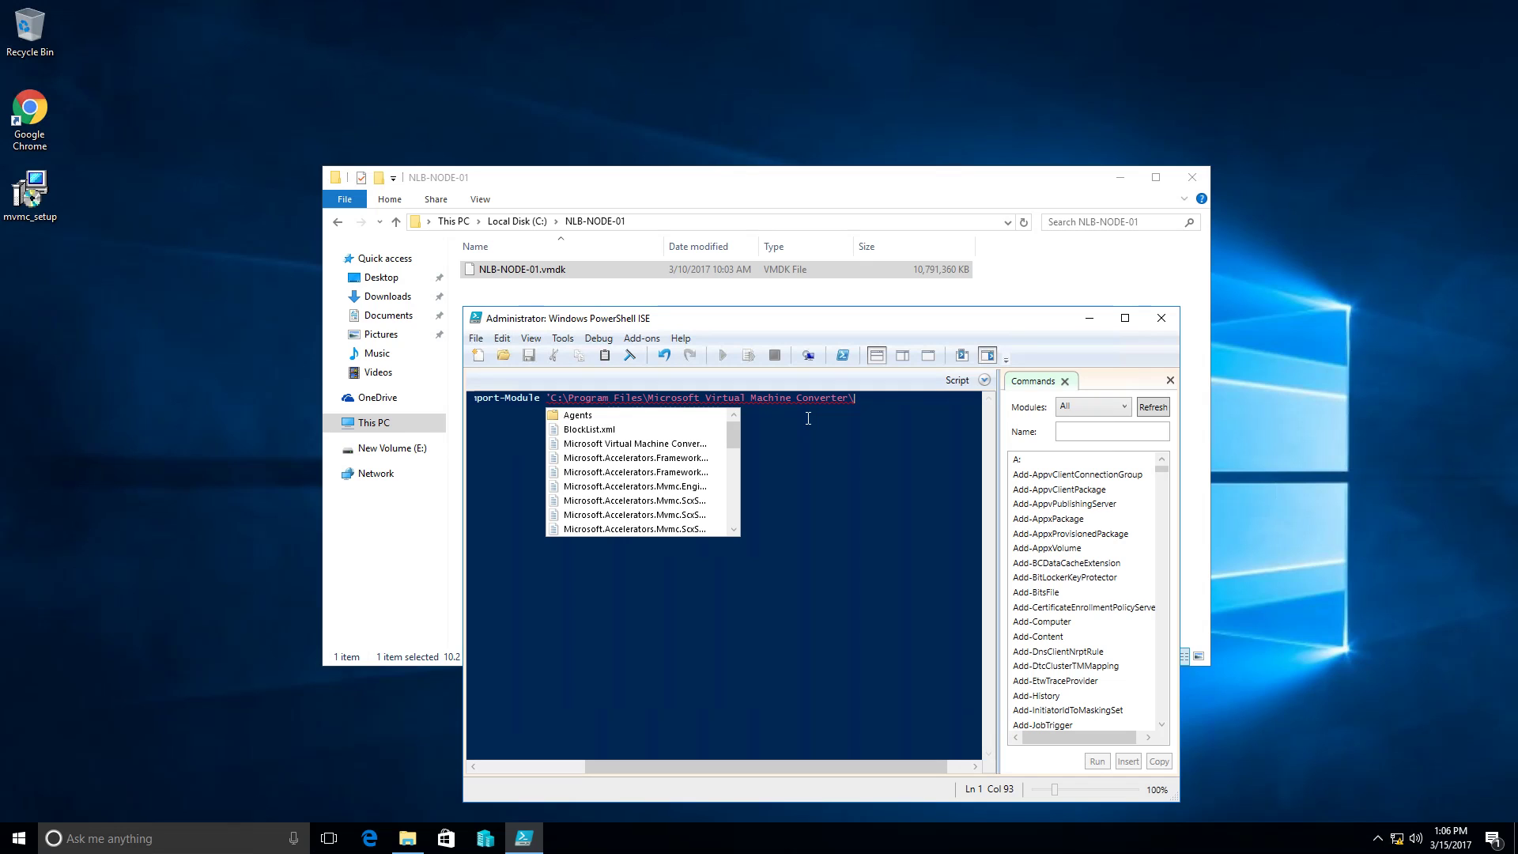
{"action": "type", "text": "Mvm"}
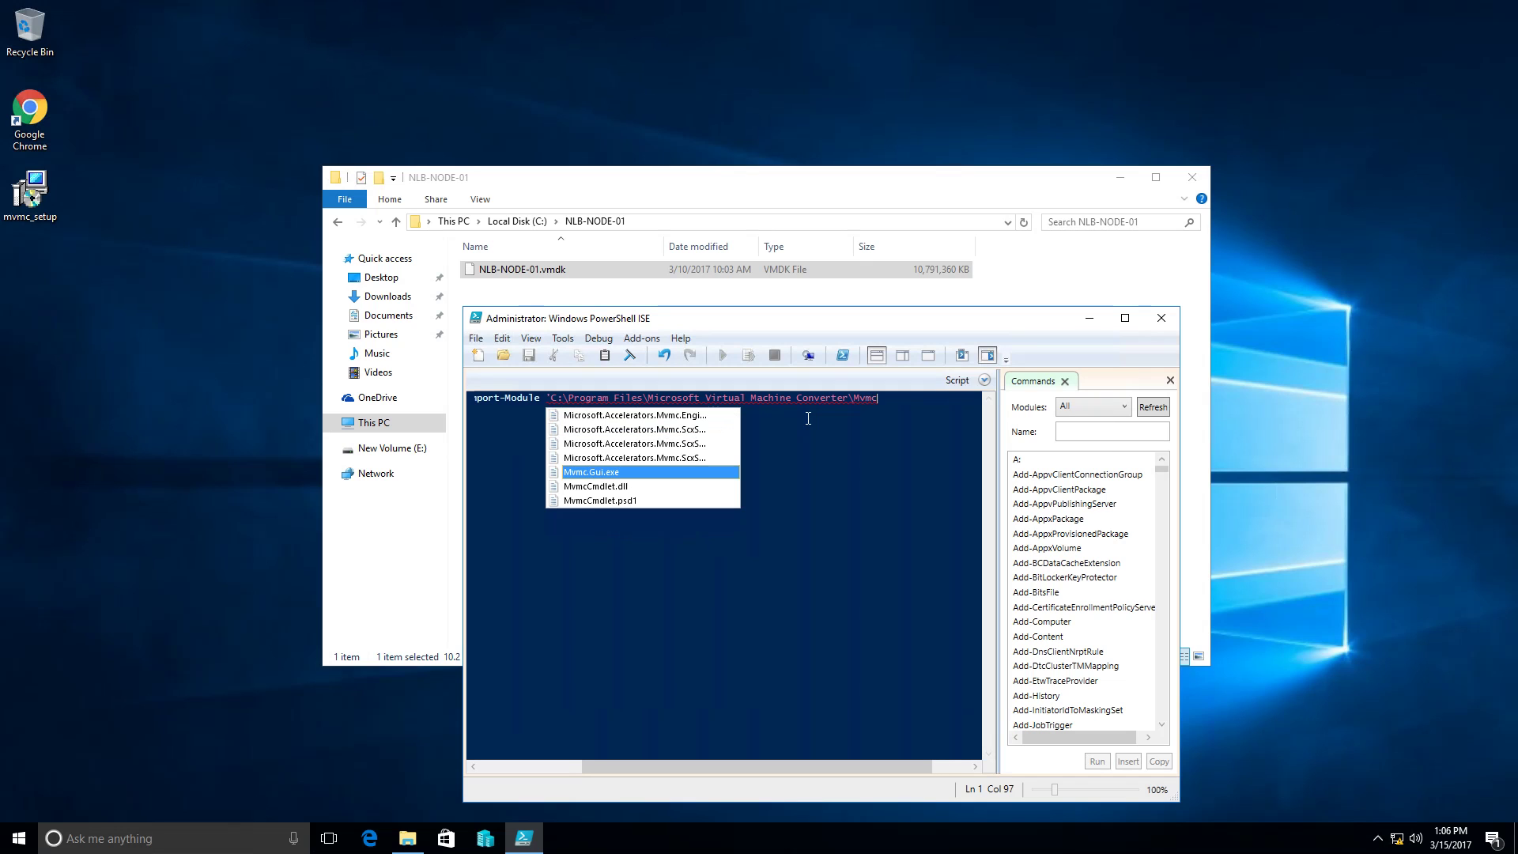
{"action": "type", "text": "c"}
{"action": "key", "text": "Tab"}
{"action": "key", "text": "BackSpace"}
{"action": "key", "text": "BackSpace"}
{"action": "key", "text": "BackSpace"}
{"action": "key", "text": "BackSpace"}
{"action": "key", "text": "BackSpace"}
{"action": "key", "text": "BackSpace"}
{"action": "key", "text": "BackSpace"}
{"action": "key", "text": "BackSpace"}
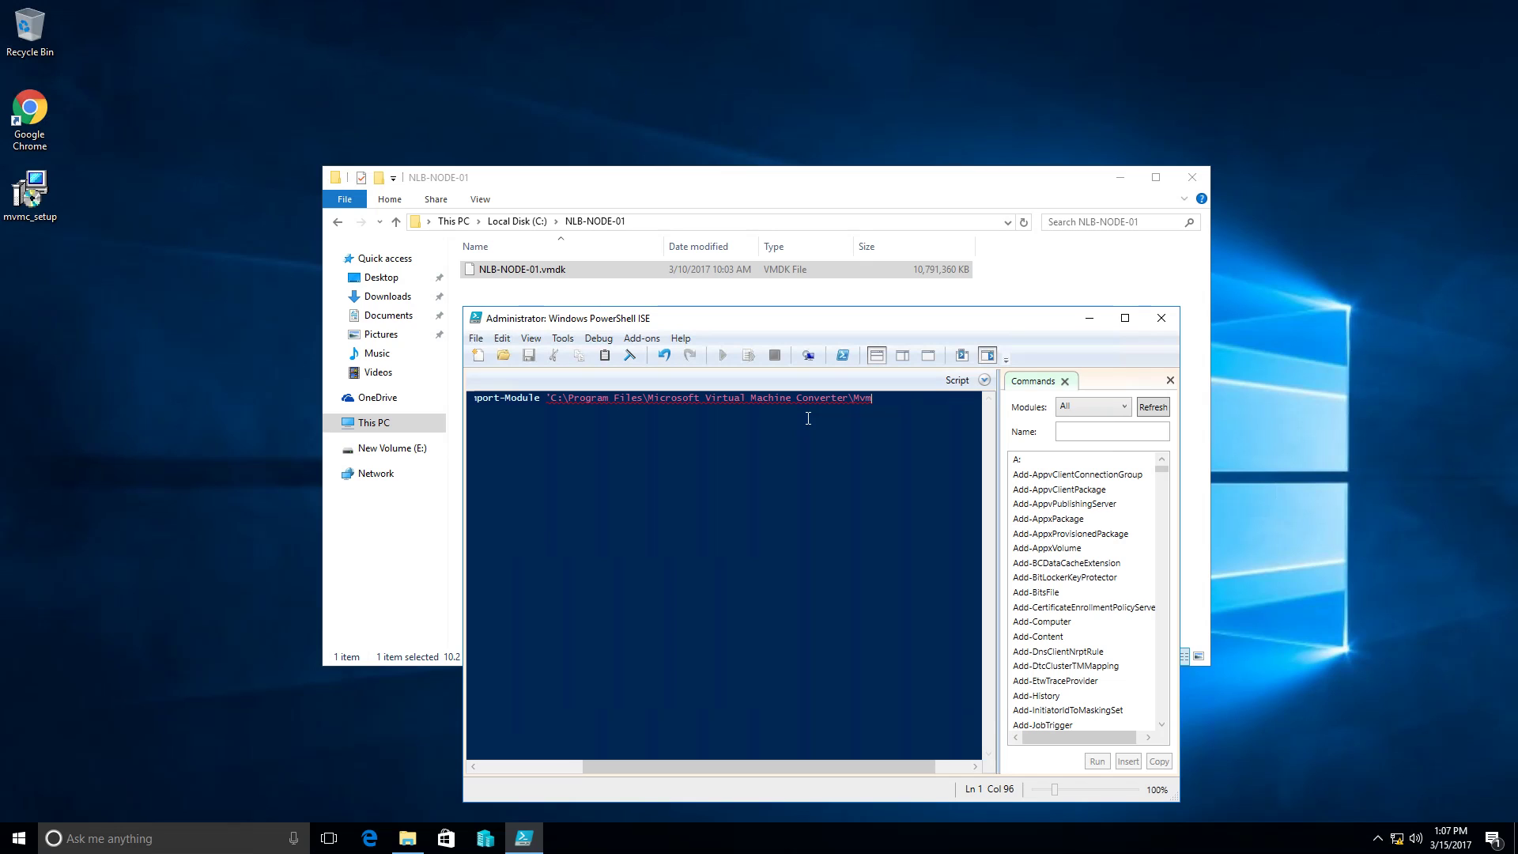
{"action": "type", "text": "m"}
{"action": "key", "text": "BackSpace"}
{"action": "key", "text": "BackSpace"}
{"action": "key", "text": "BackSpace"}
{"action": "key", "text": "BackSpace"}
{"action": "key", "text": "Tab"}
{"action": "key", "text": "Tab"}
{"action": "key", "text": "Tab"}
{"action": "key", "text": "Tab"}
{"action": "key", "text": "Tab"}
{"action": "key", "text": "Tab"}
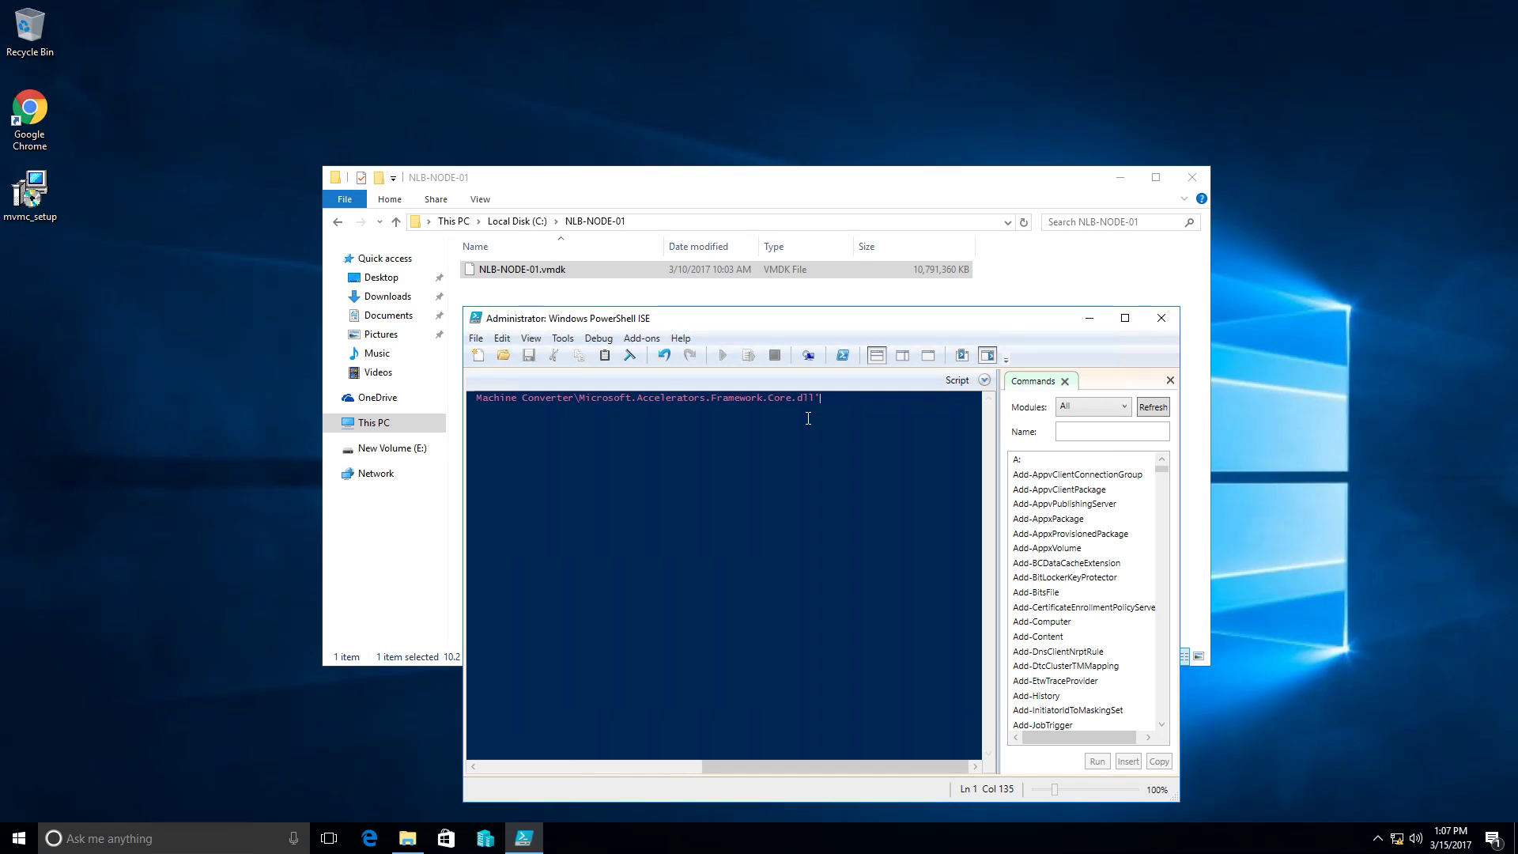
{"action": "key", "text": "Tab"}
{"action": "key", "text": "Tab"}
{"action": "key", "text": "Tab"}
{"action": "key", "text": "Tab"}
{"action": "key", "text": "Tab"}
{"action": "key", "text": "Tab"}
{"action": "key", "text": "Tab"}
{"action": "key", "text": "Tab"}
{"action": "key", "text": "Tab"}
{"action": "key", "text": "Tab"}
{"action": "key", "text": "Tab"}
{"action": "key", "text": "Tab"}
{"action": "key", "text": "Tab"}
{"action": "key", "text": "Left"}
{"action": "key", "text": "Left"}
{"action": "key", "text": "Left"}
{"action": "key", "text": "Left"}
{"action": "key", "text": "Left"}
{"action": "key", "text": "Left"}
{"action": "key", "text": "Left"}
{"action": "key", "text": "Left"}
{"action": "key", "text": "Left"}
{"action": "key", "text": "Left"}
{"action": "key", "text": "Left"}
{"action": "key", "text": "Right"}
{"action": "key", "text": "Right"}
{"action": "key", "text": "Right"}
{"action": "key", "text": "Right"}
{"action": "key", "text": "Right"}
{"action": "key", "text": "Right"}
{"action": "key", "text": "Right"}
{"action": "key", "text": "Right"}
{"action": "key", "text": "Right"}
{"action": "key", "text": "Right"}
{"action": "key", "text": "Left"}
{"action": "key", "text": "Left"}
{"action": "key", "text": "Left"}
{"action": "key", "text": "Left"}
{"action": "key", "text": "Left"}
{"action": "key", "text": "Left"}
{"action": "key", "text": "Left"}
{"action": "key", "text": "Left"}
{"action": "key", "text": "Left"}
{"action": "key", "text": "Left"}
{"action": "key", "text": "Left"}
{"action": "key", "text": "Left"}
{"action": "key", "text": "Left"}
{"action": "key", "text": "Left"}
{"action": "key", "text": "Left"}
{"action": "key", "text": "Left"}
{"action": "key", "text": "Left"}
{"action": "key", "text": "Left"}
{"action": "key", "text": "Left"}
{"action": "key", "text": "Left"}
{"action": "key", "text": "Left"}
{"action": "key", "text": "Left"}
{"action": "key", "text": "Left"}
{"action": "key", "text": "Left"}
{"action": "key", "text": "Left"}
{"action": "key", "text": "Left"}
{"action": "key", "text": "Left"}
{"action": "key", "text": "Left"}
{"action": "key", "text": "Left"}
{"action": "key", "text": "Left"}
{"action": "key", "text": "Left"}
{"action": "key", "text": "Left"}
{"action": "key", "text": "Left"}
{"action": "key", "text": "Left"}
{"action": "key", "text": "Left"}
{"action": "key", "text": "Left"}
{"action": "key", "text": "Left"}
{"action": "key", "text": "Left"}
{"action": "key", "text": "Left"}
{"action": "key", "text": "Left"}
{"action": "key", "text": "Left"}
{"action": "key", "text": "Left"}
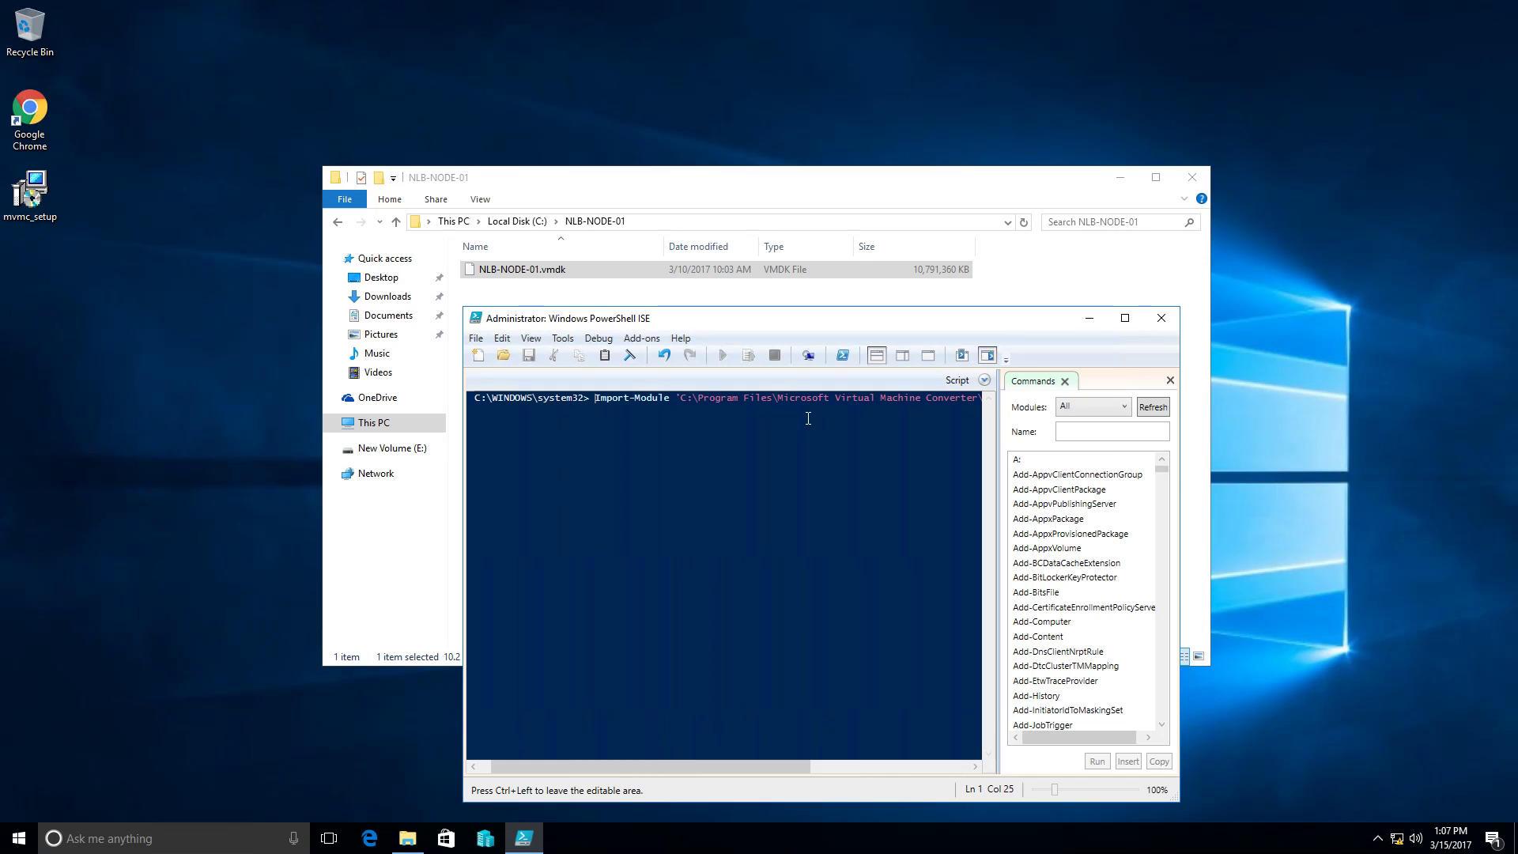
{"action": "key", "text": "Return"}
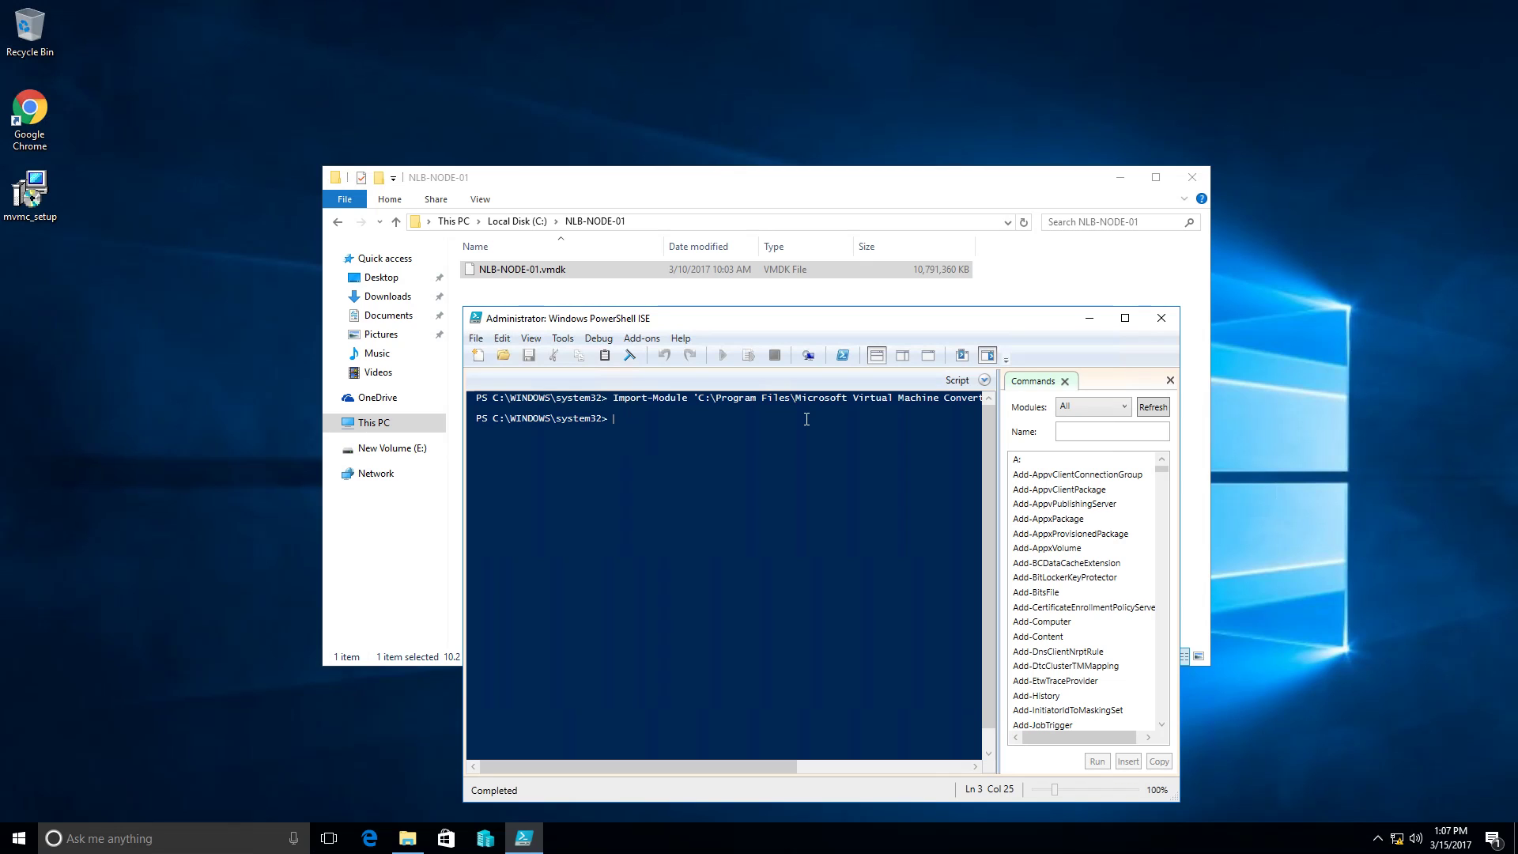
- Enter convertto-mv and pick ConvertTo-MvmcVirtualHardDisk from the cmdlet suggestions
{"action": "type", "text": "convertto-"}
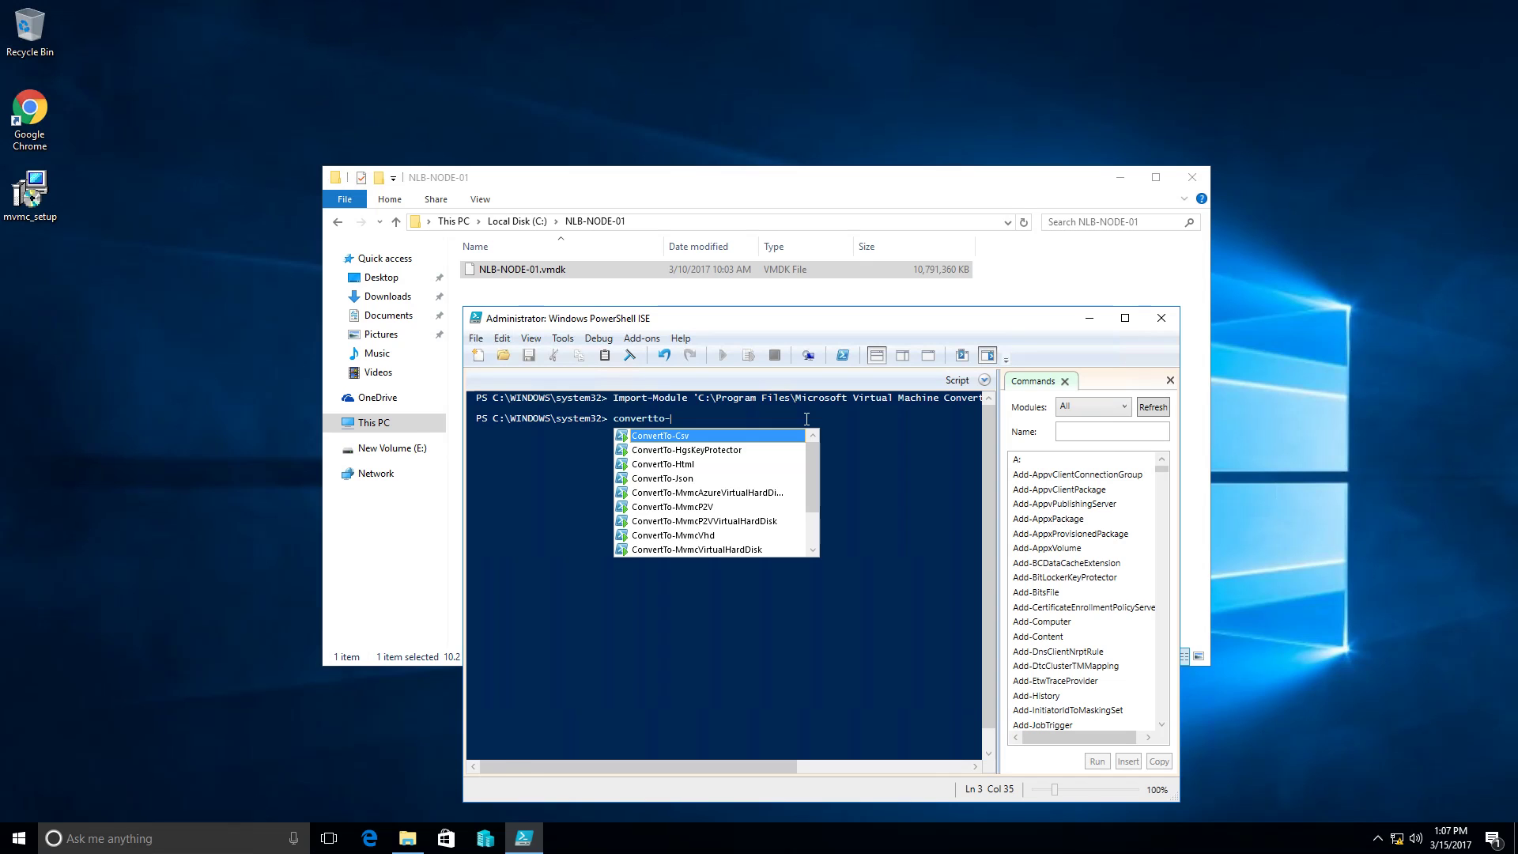
{"action": "type", "text": "mv"}
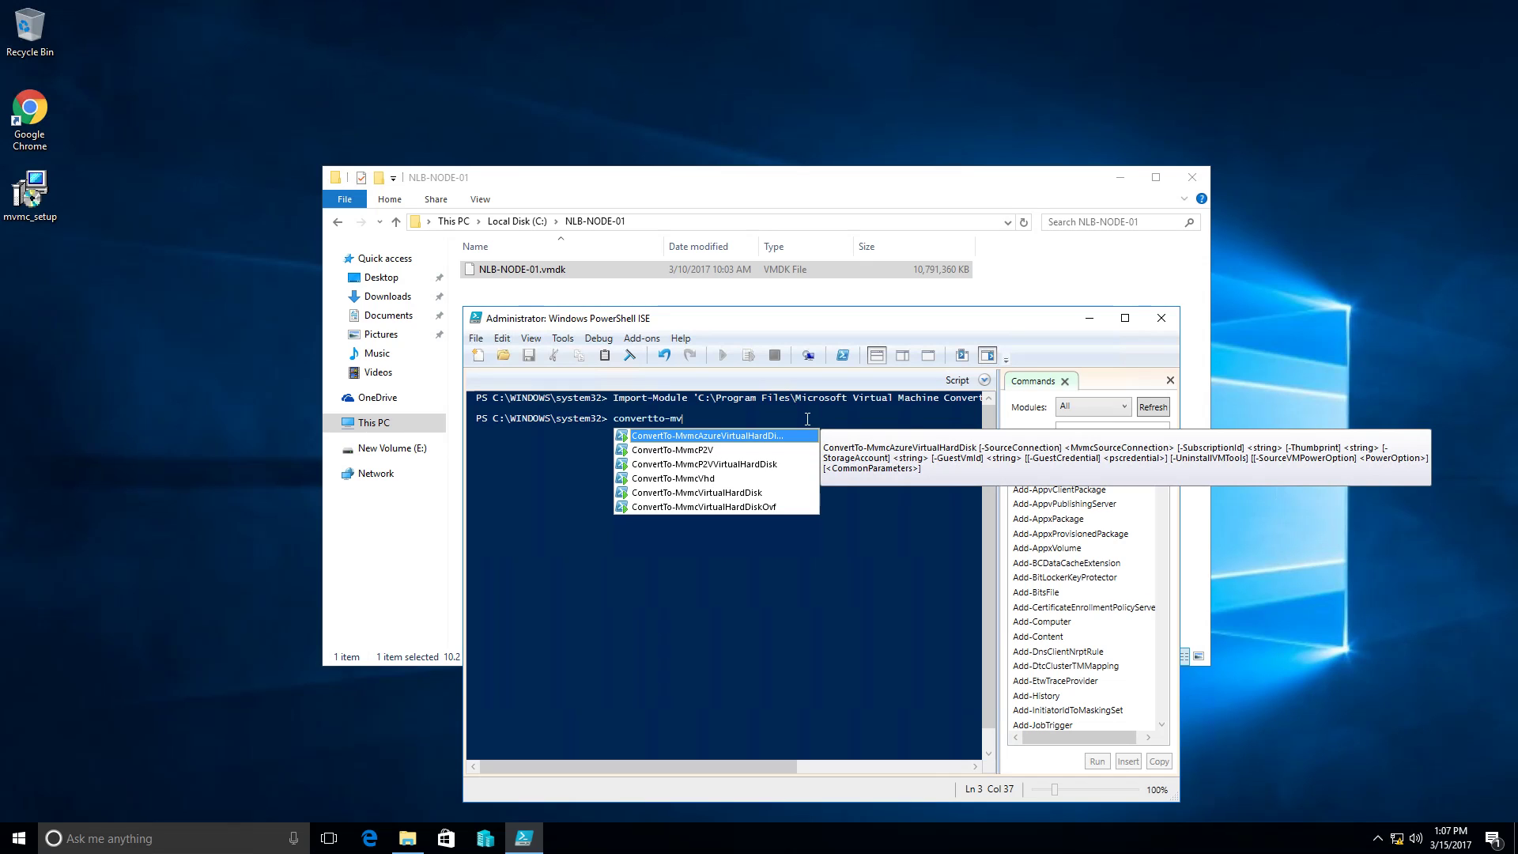
{"action": "key", "text": "Down"}
{"action": "key", "text": "Down"}
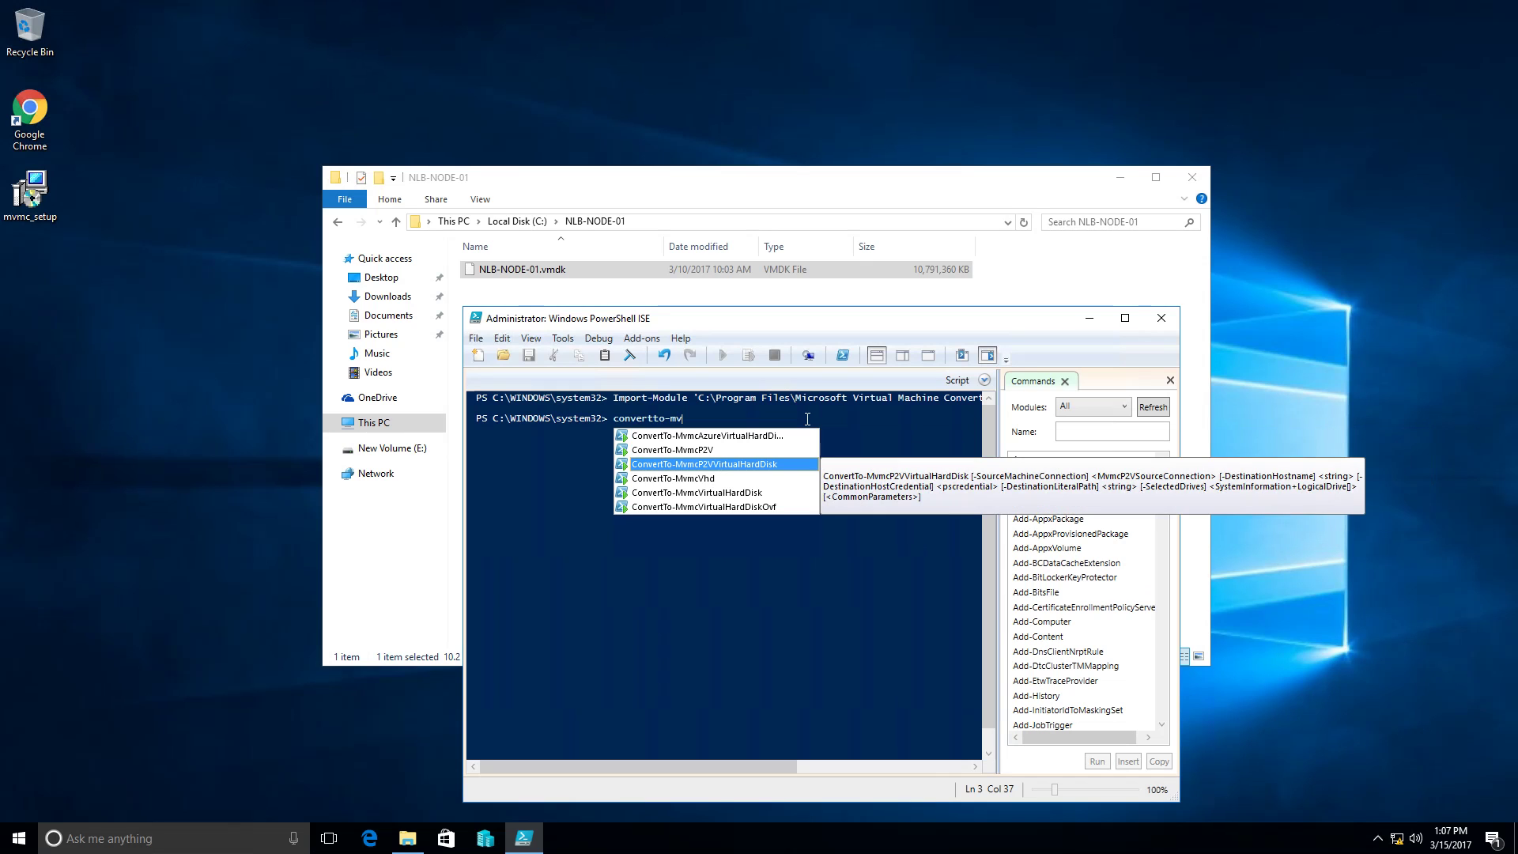
{"action": "key", "text": "Down"}
{"action": "key", "text": "Down"}
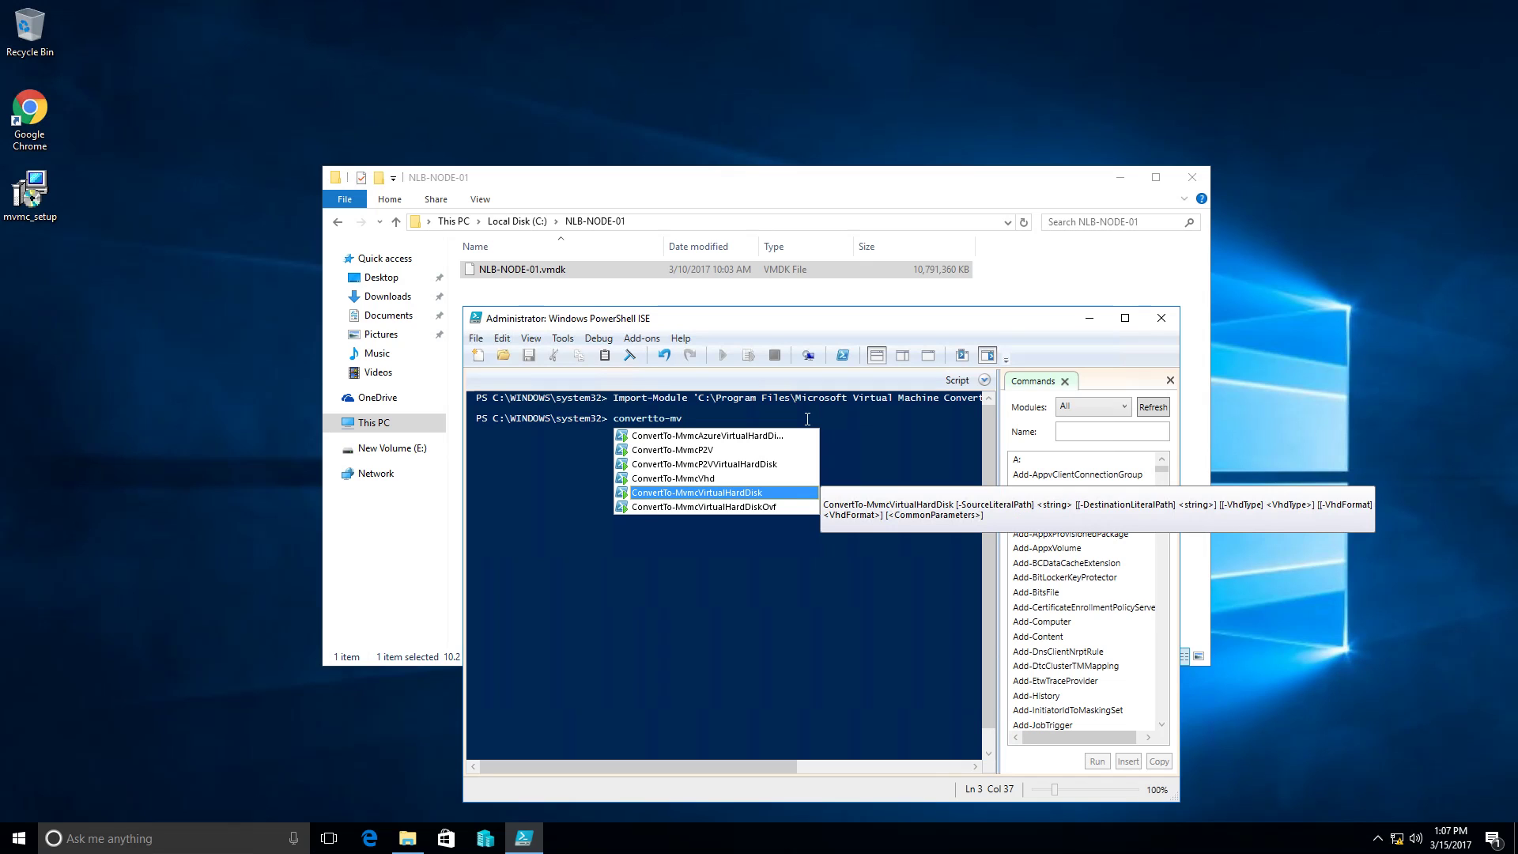
{"action": "key", "text": "Down"}
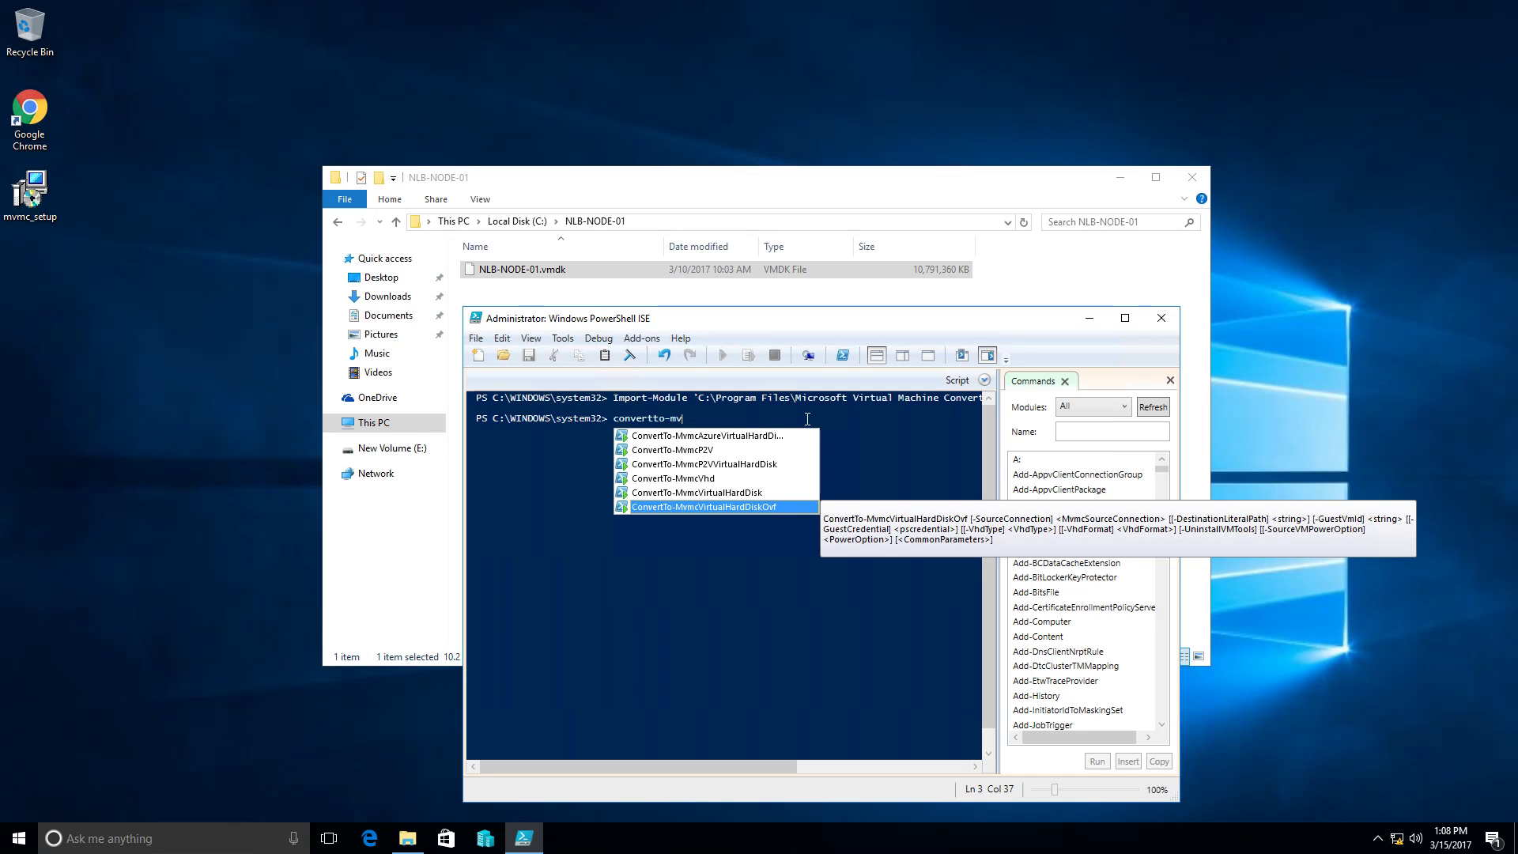
{"action": "key", "text": "Up"}
{"action": "key", "text": "Up"}
{"action": "key", "text": "Down"}
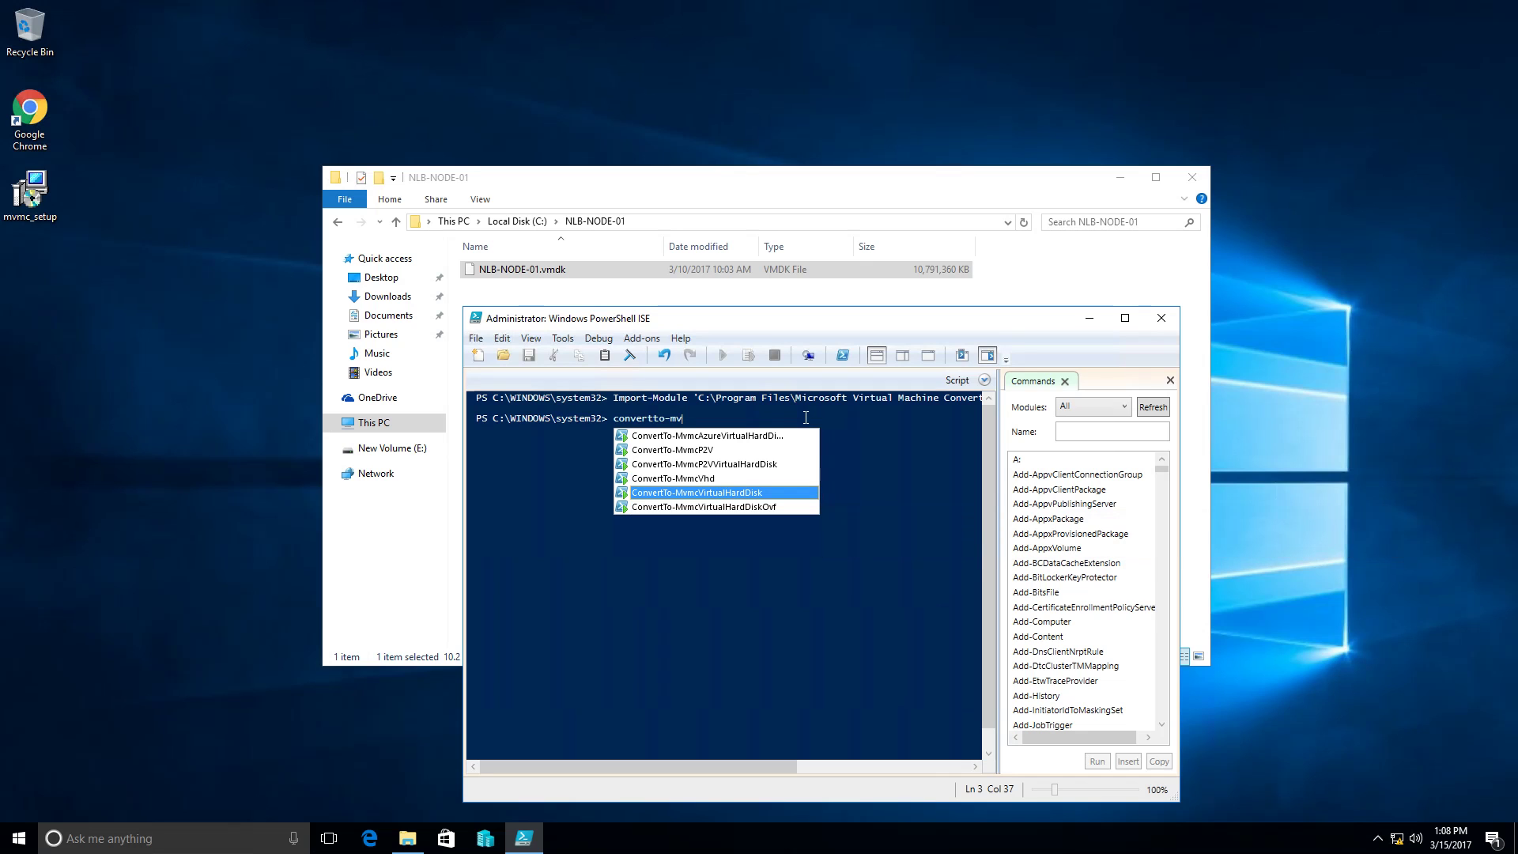
{"action": "key", "text": "Return"}
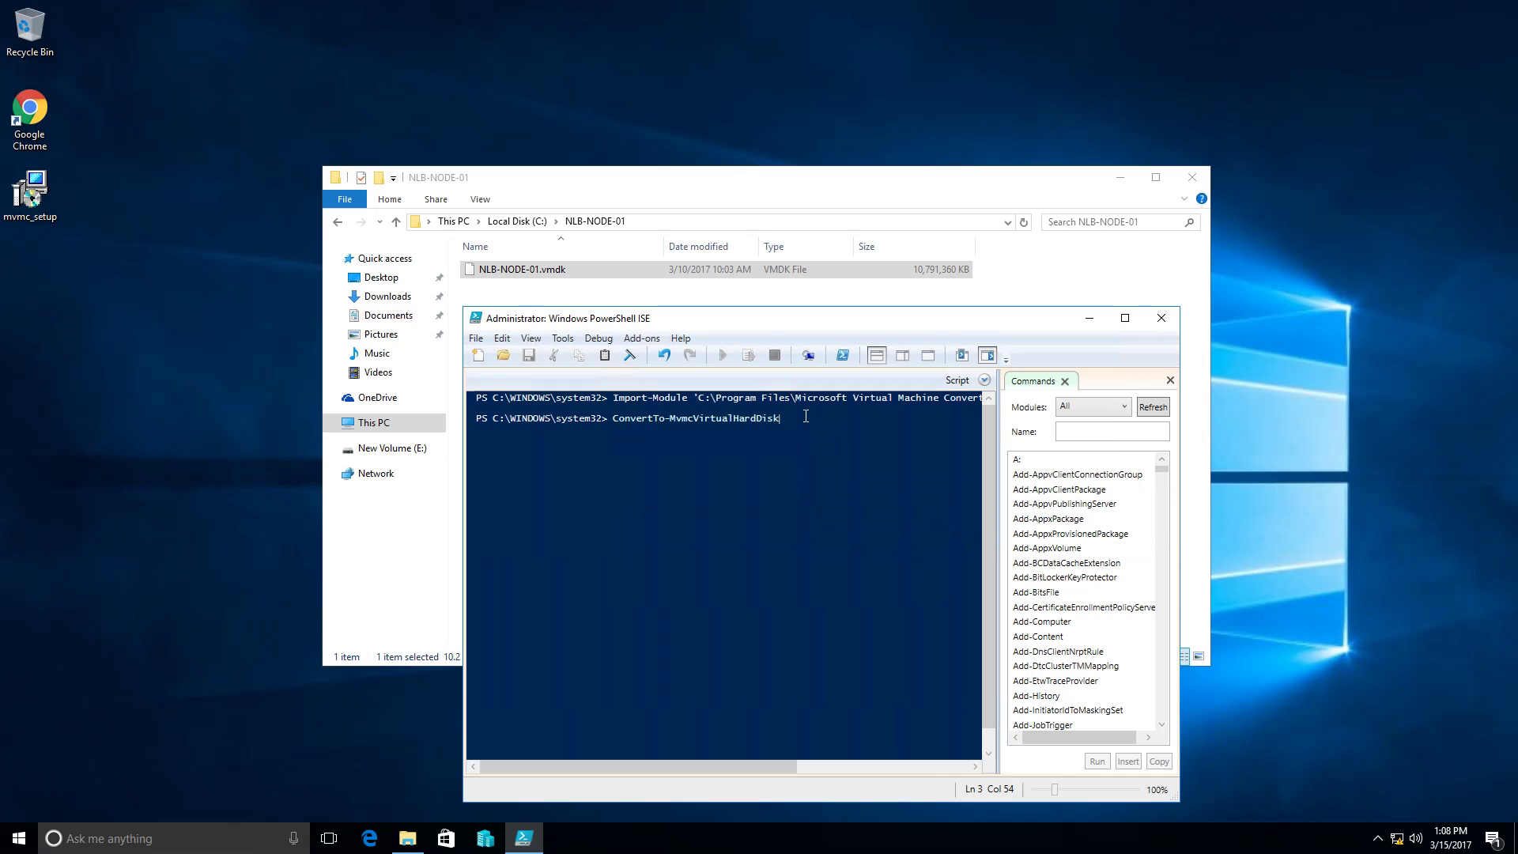
- Add -SourceLiteralPath C:\NLB-NODE-01\NLB-NODE-01.vmdk as the conversion source and enlarge the ISE window
{"action": "type", "text": "-so"}
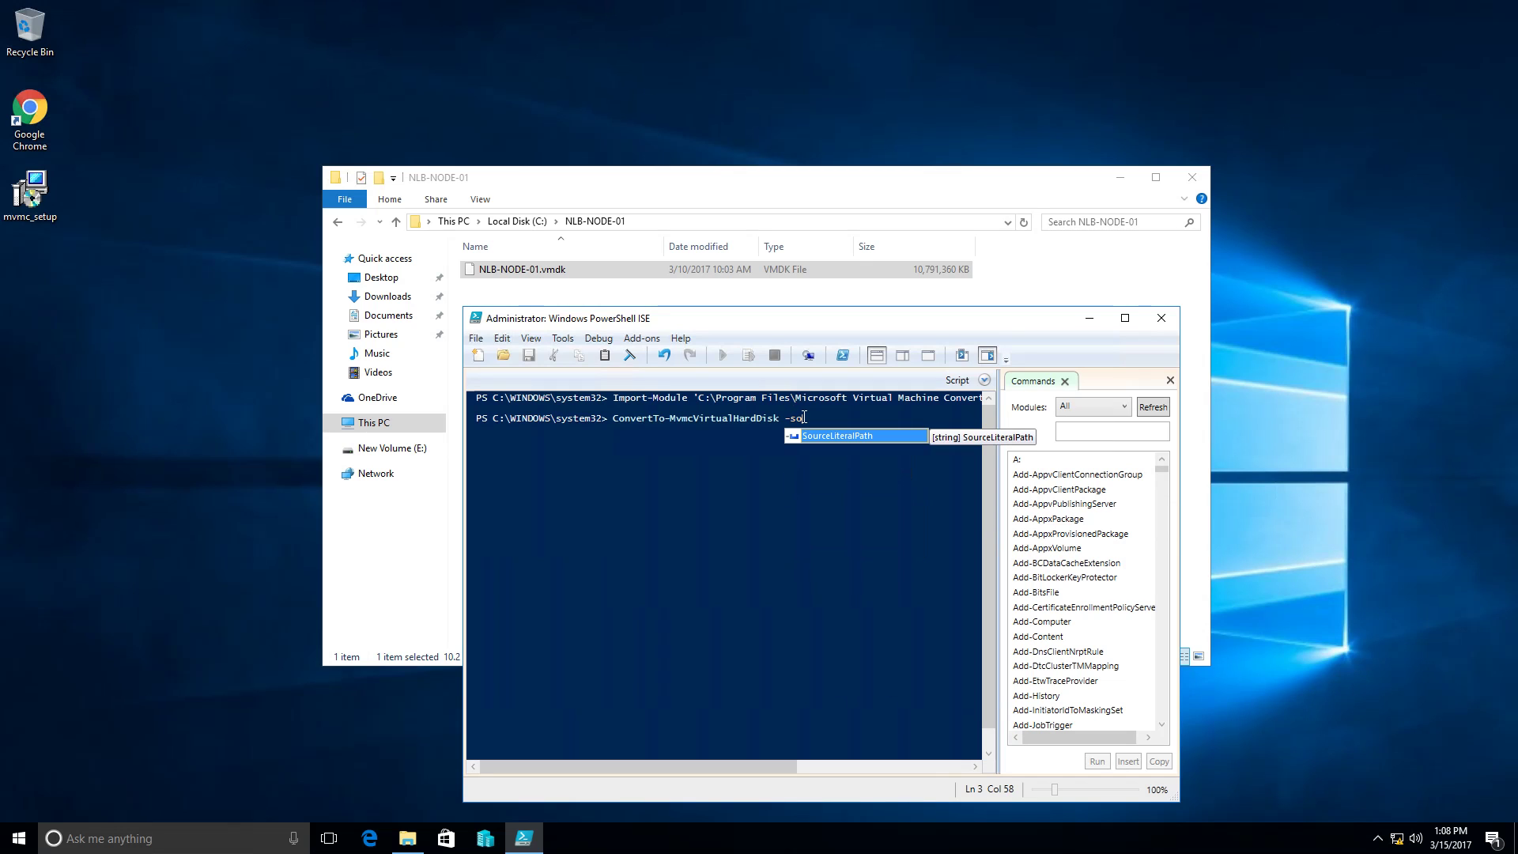
{"action": "key", "text": "Return"}
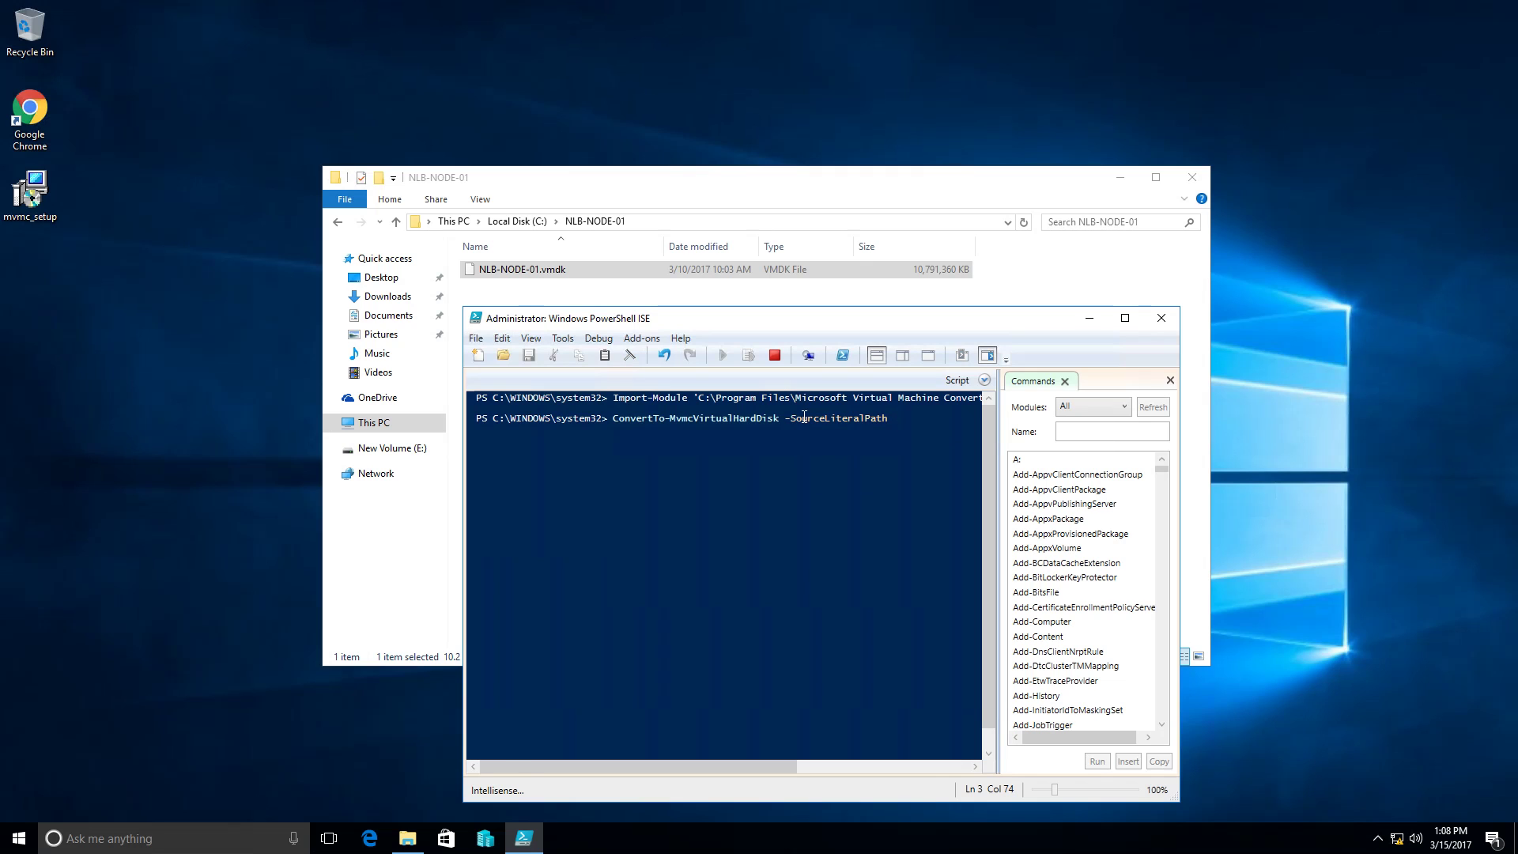
{"action": "type", "text": "C:"}
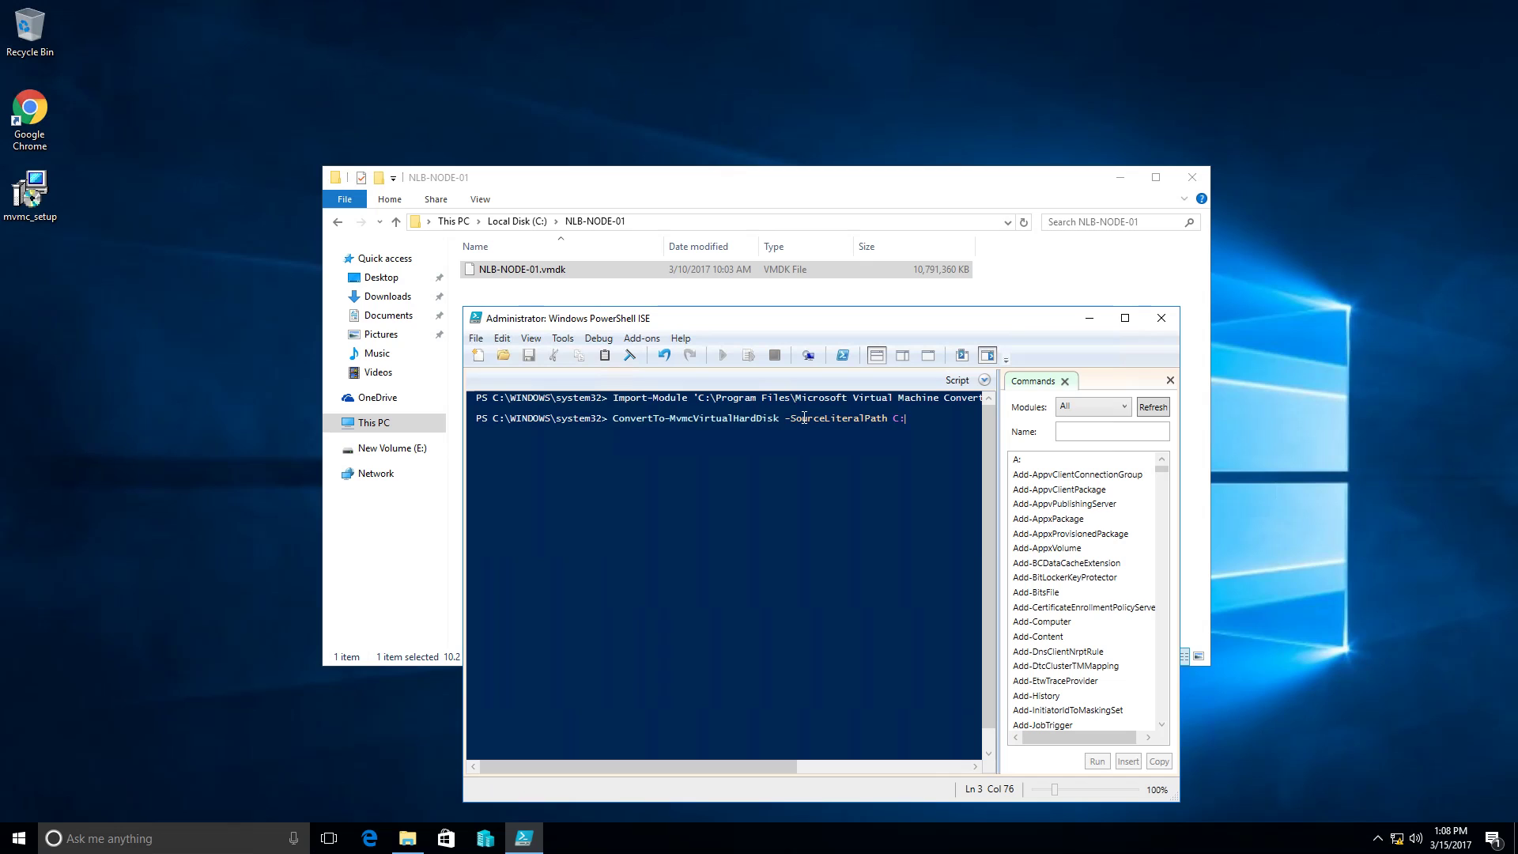
{"action": "type", "text": "\\"}
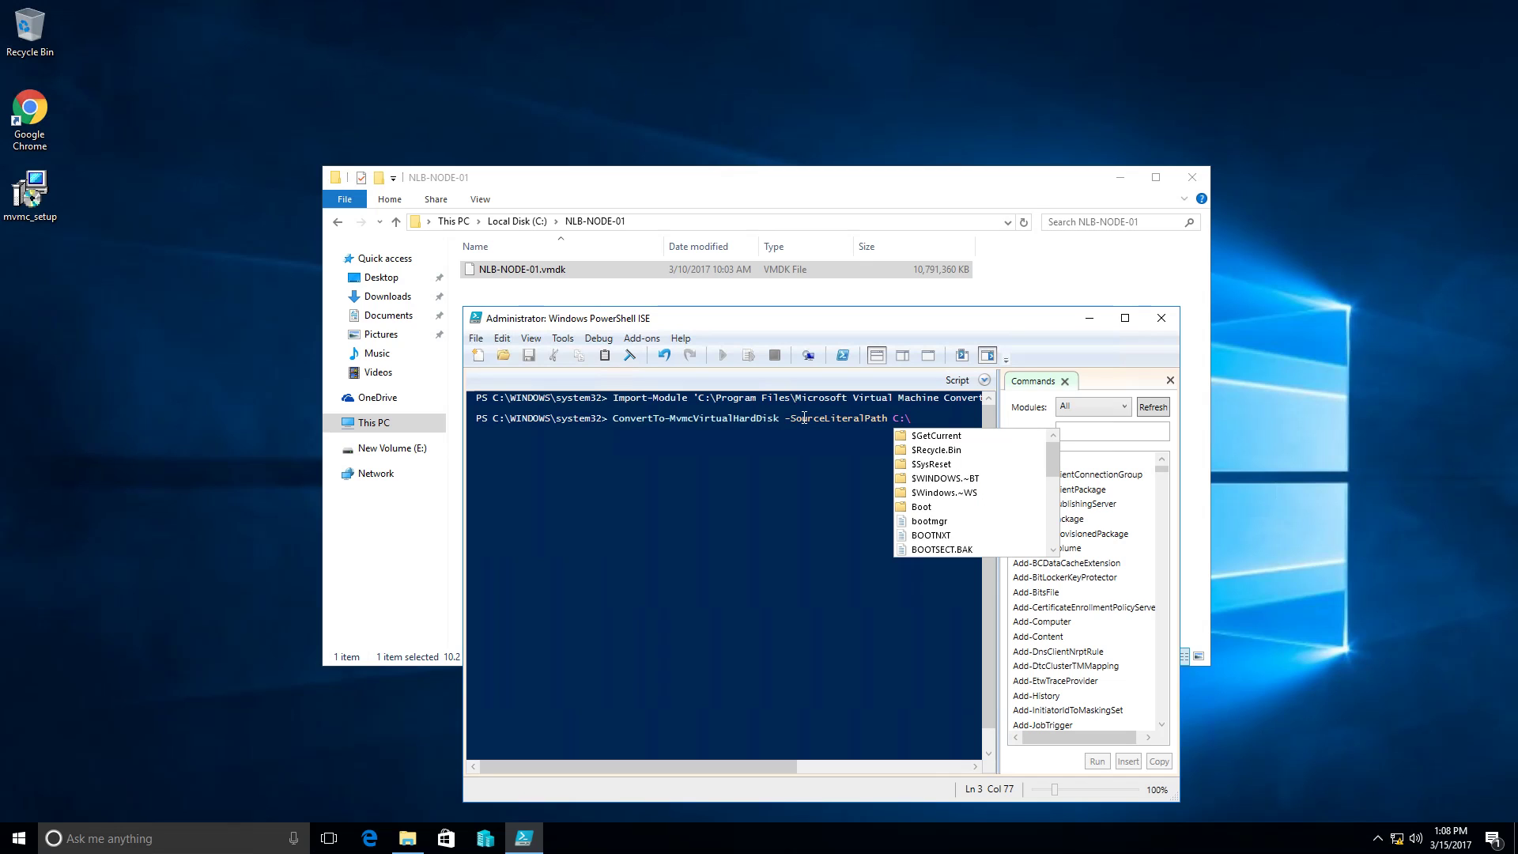
{"action": "type", "text": "NL"}
{"action": "key", "text": "Tab"}
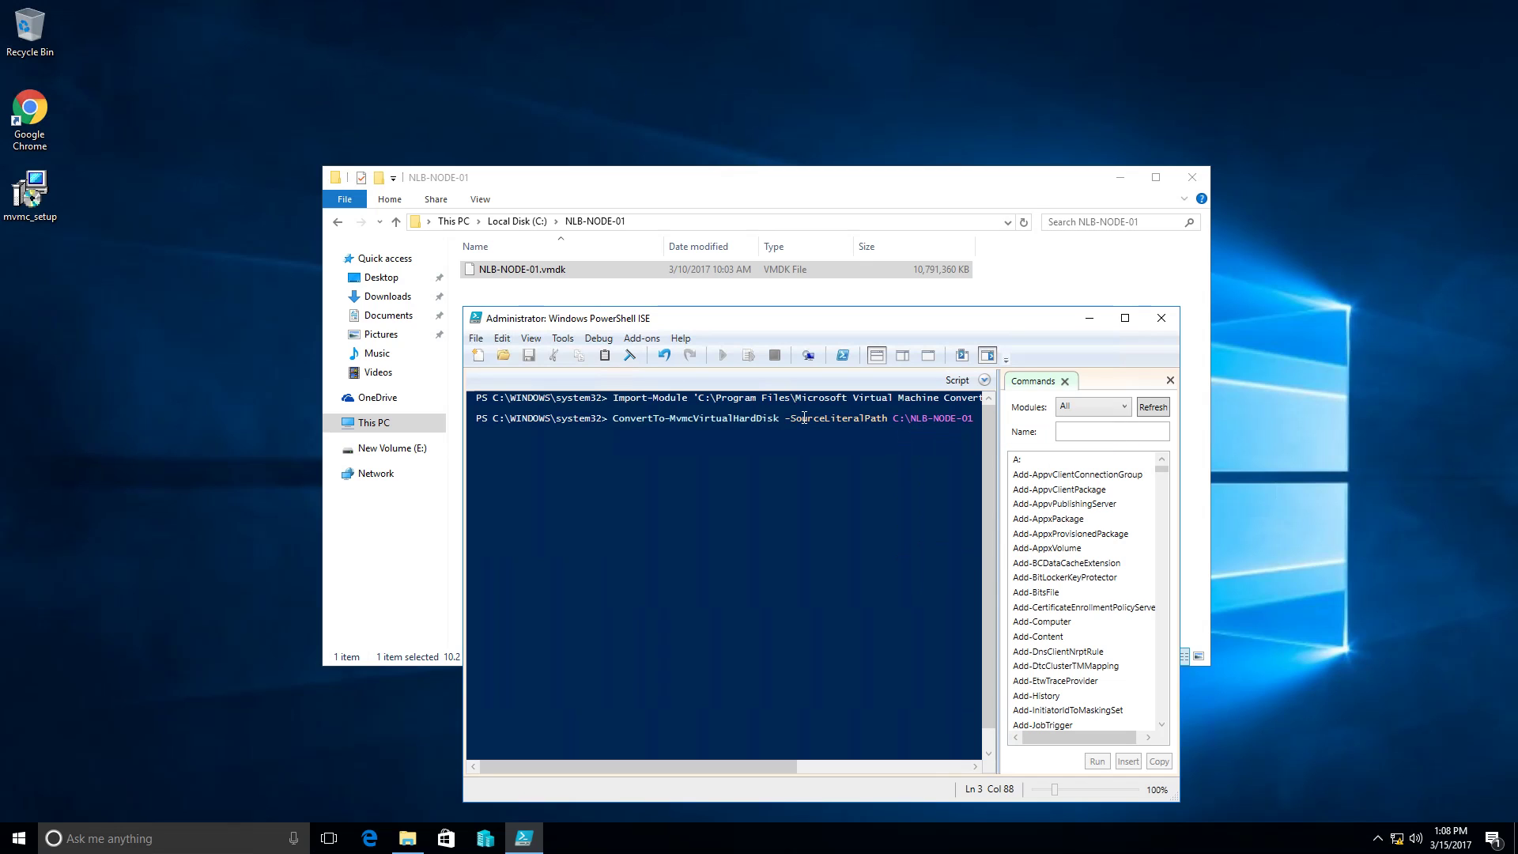
{"action": "type", "text": "\\"}
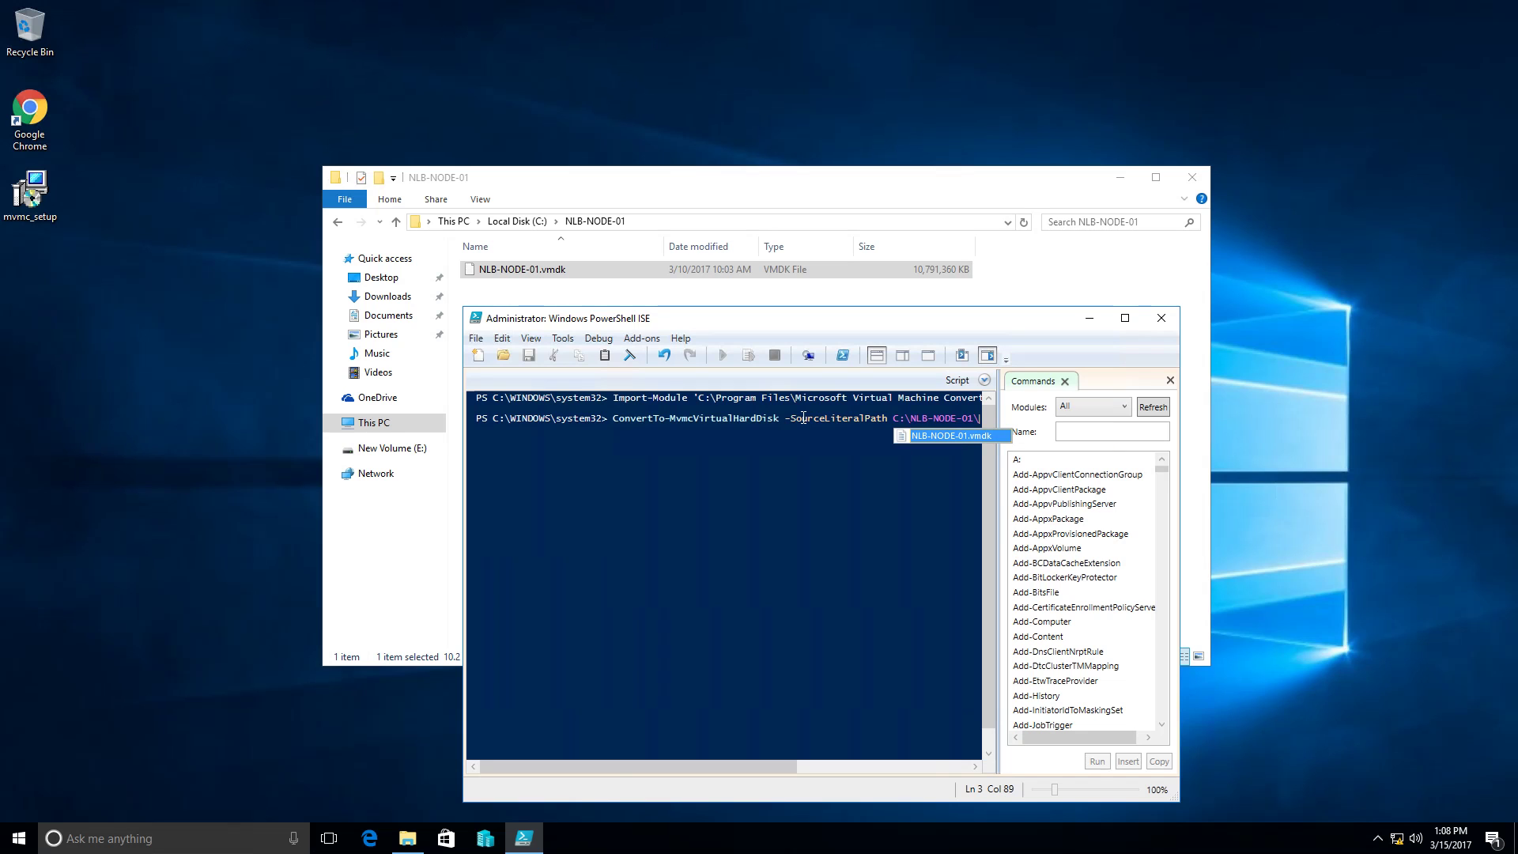
{"action": "key", "text": "Tab"}
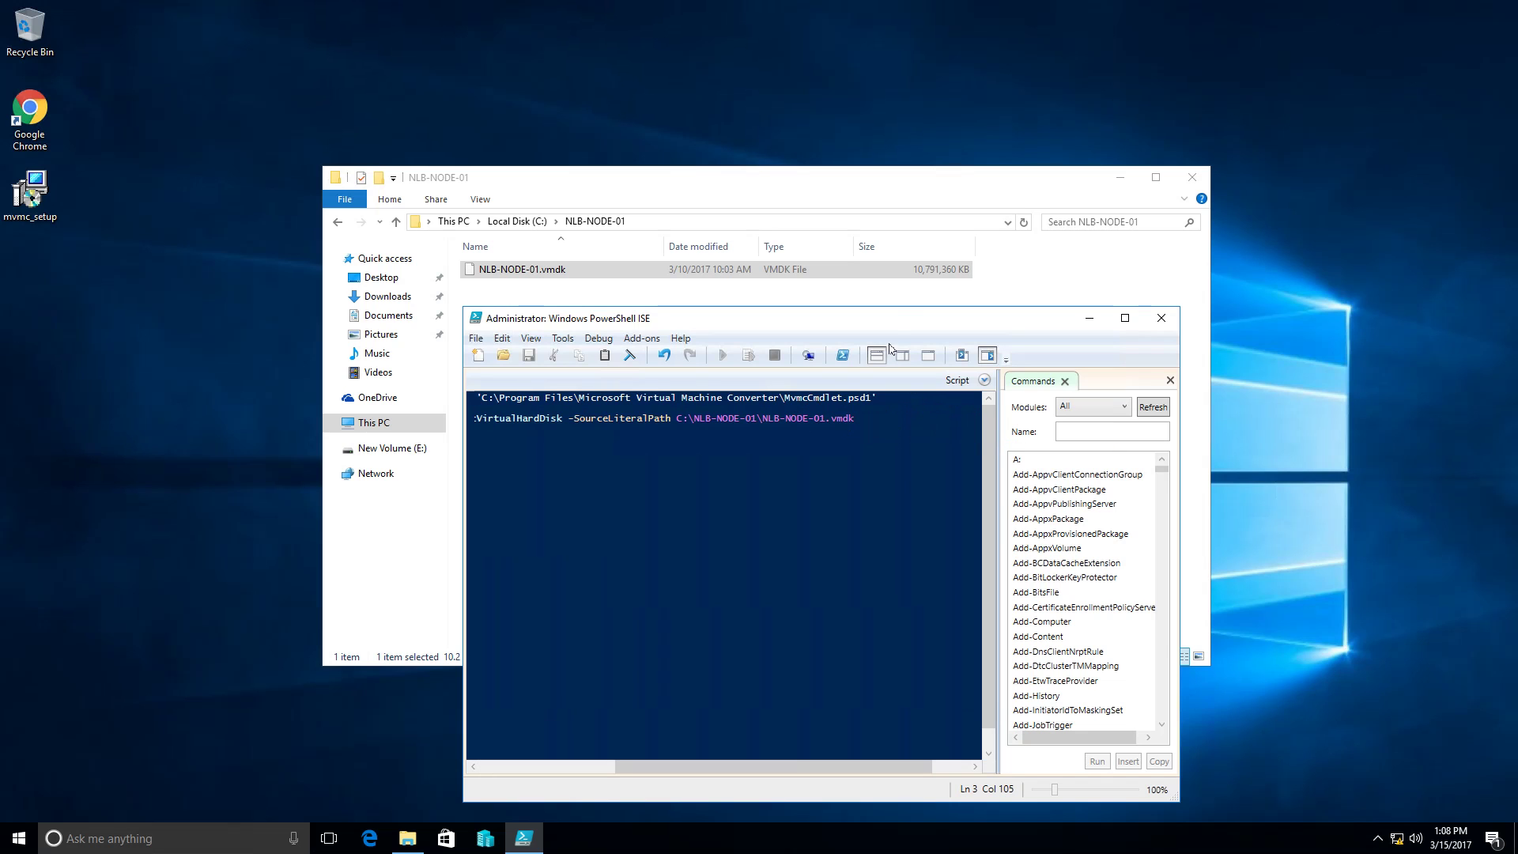
{"action": "left_click_drag", "start_coordinate": [897, 316], "coordinate": [703, 104]}
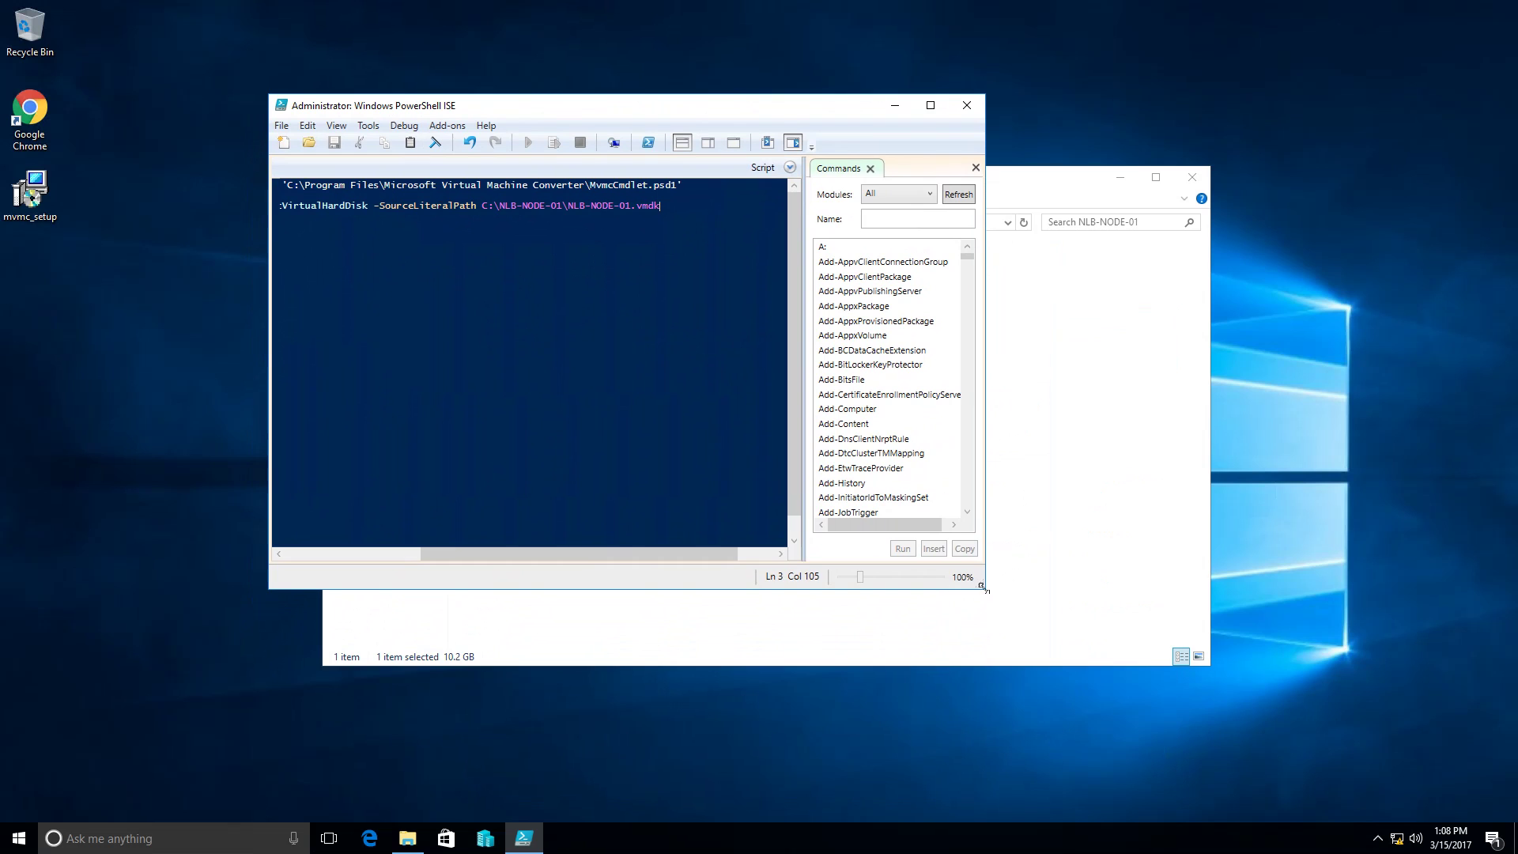
{"action": "left_click_drag", "start_coordinate": [984, 588], "coordinate": [1392, 752]}
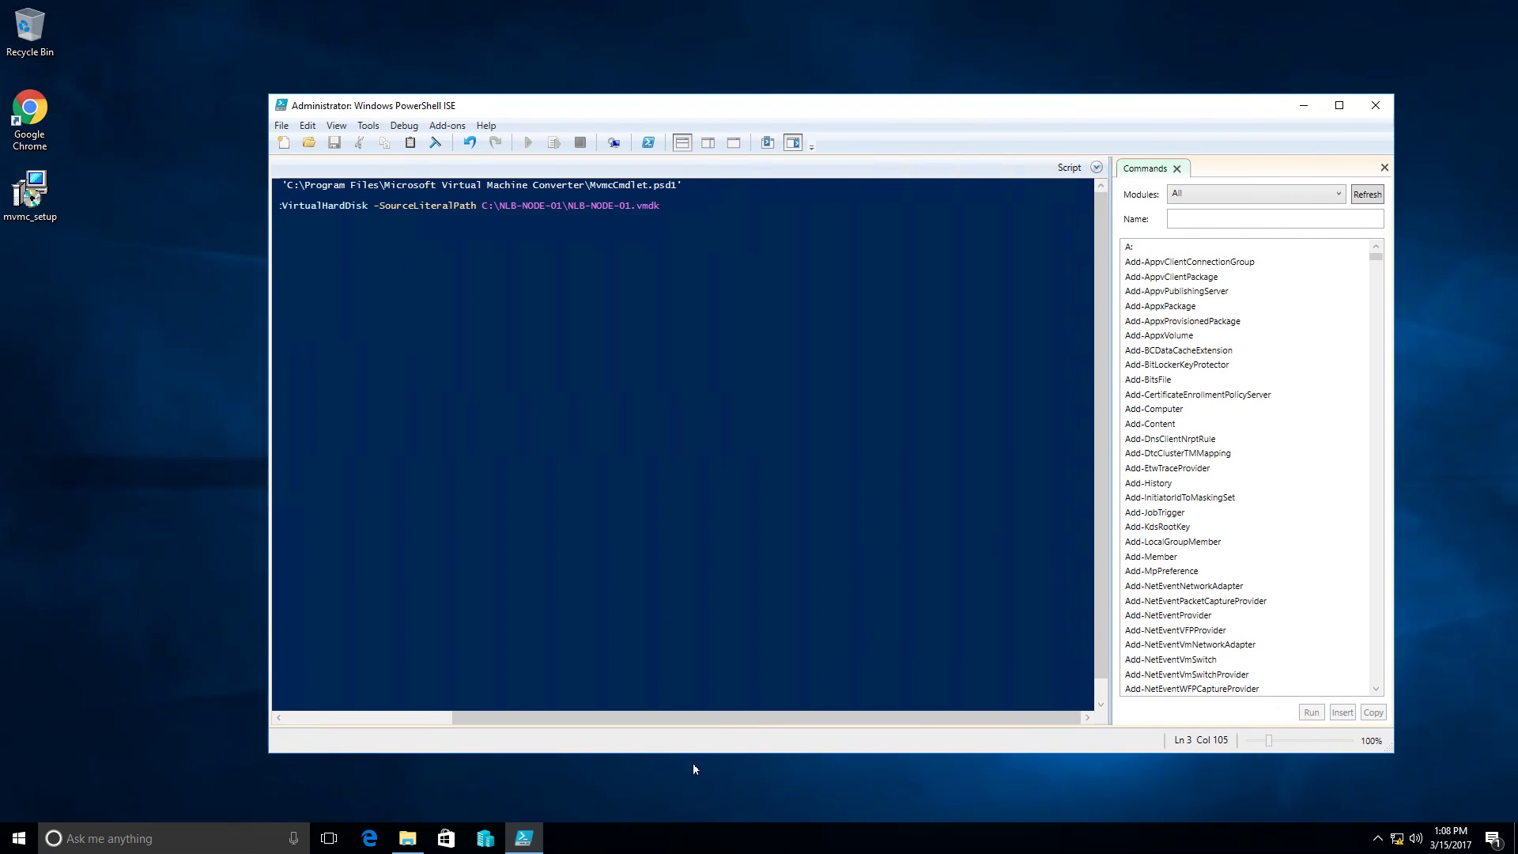
{"action": "left_click_drag", "start_coordinate": [712, 721], "coordinate": [638, 724]}
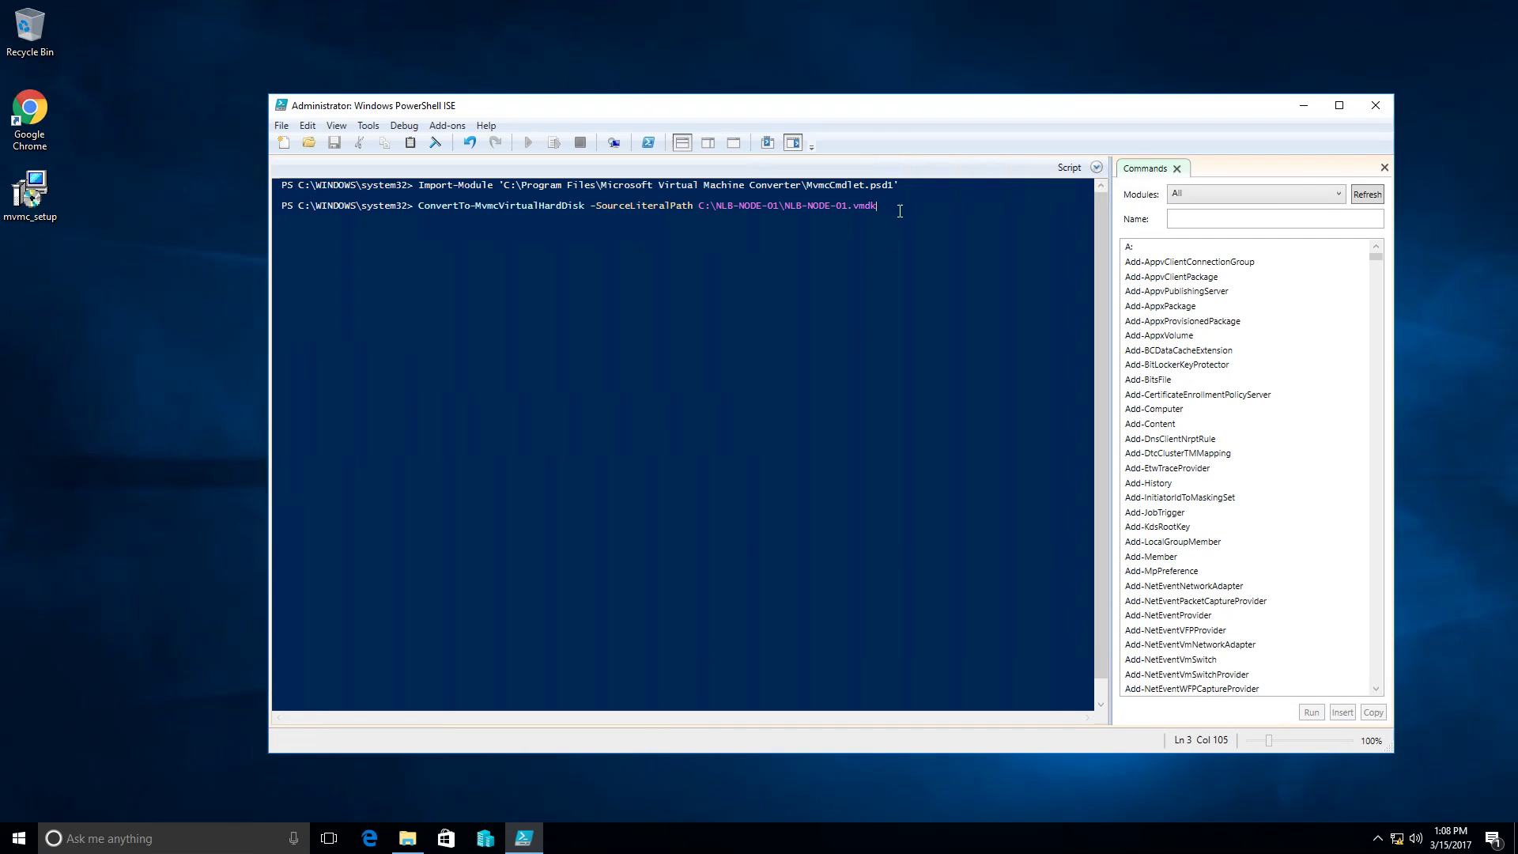
- Add -VhdType DynamicHardDisk to the conversion command
{"action": "type", "text": "-VhdType"}
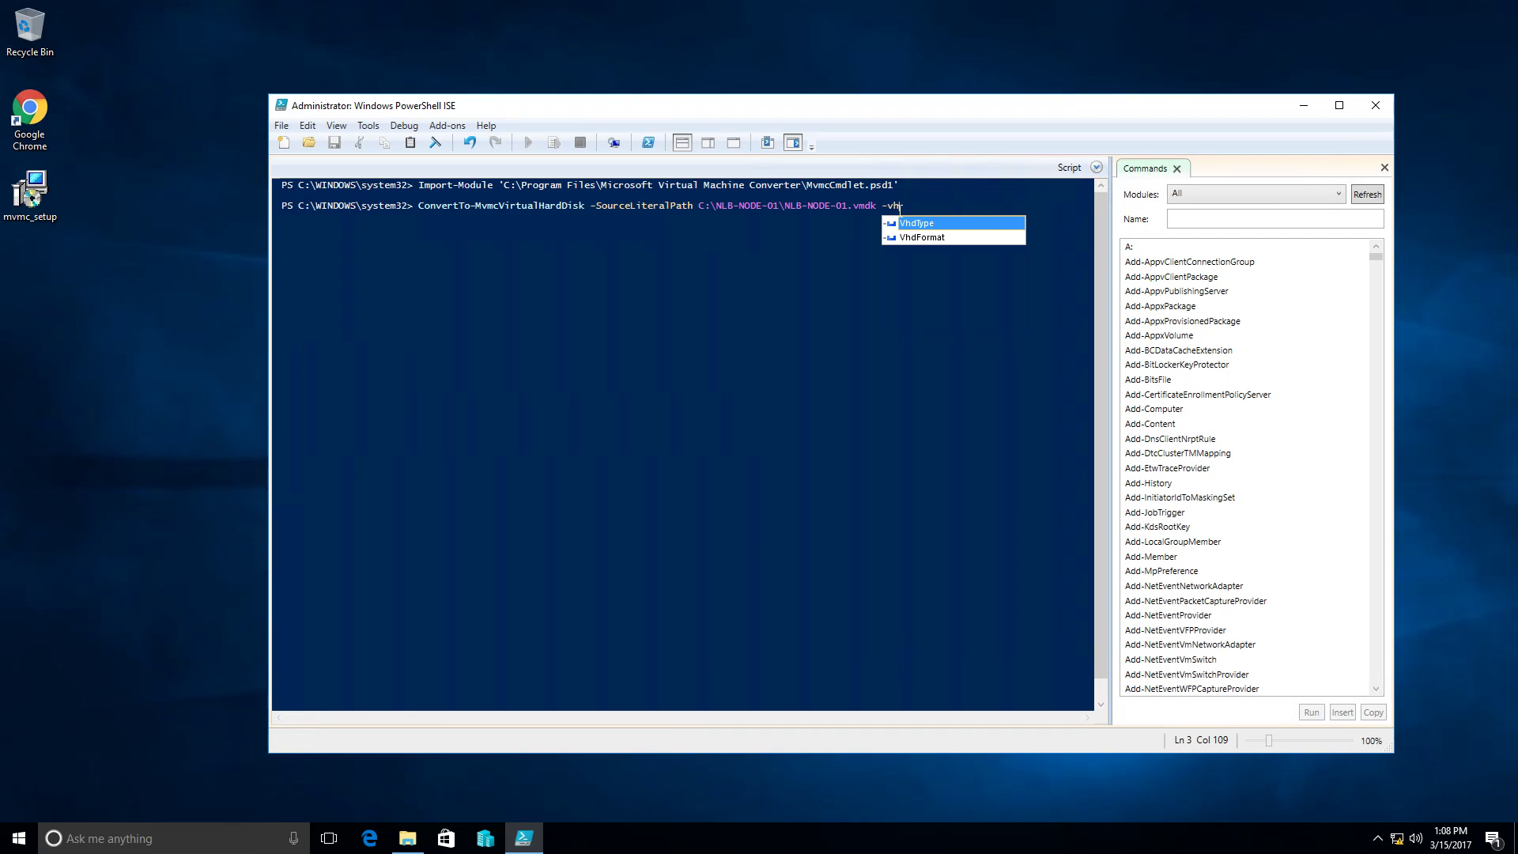
{"action": "key", "text": "Tab"}
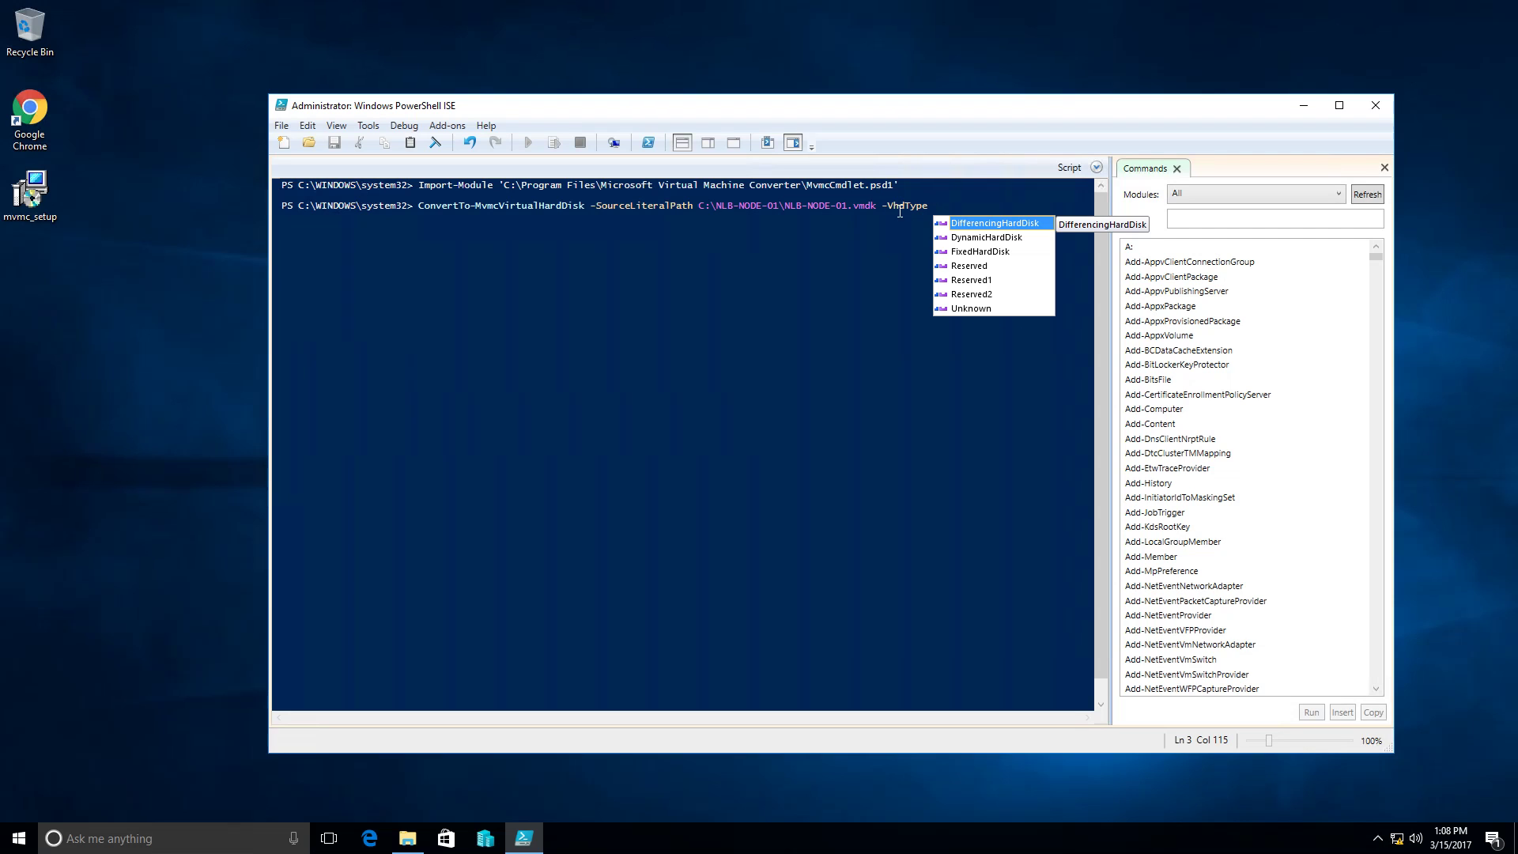
{"action": "key", "text": "Down"}
{"action": "key", "text": "Down"}
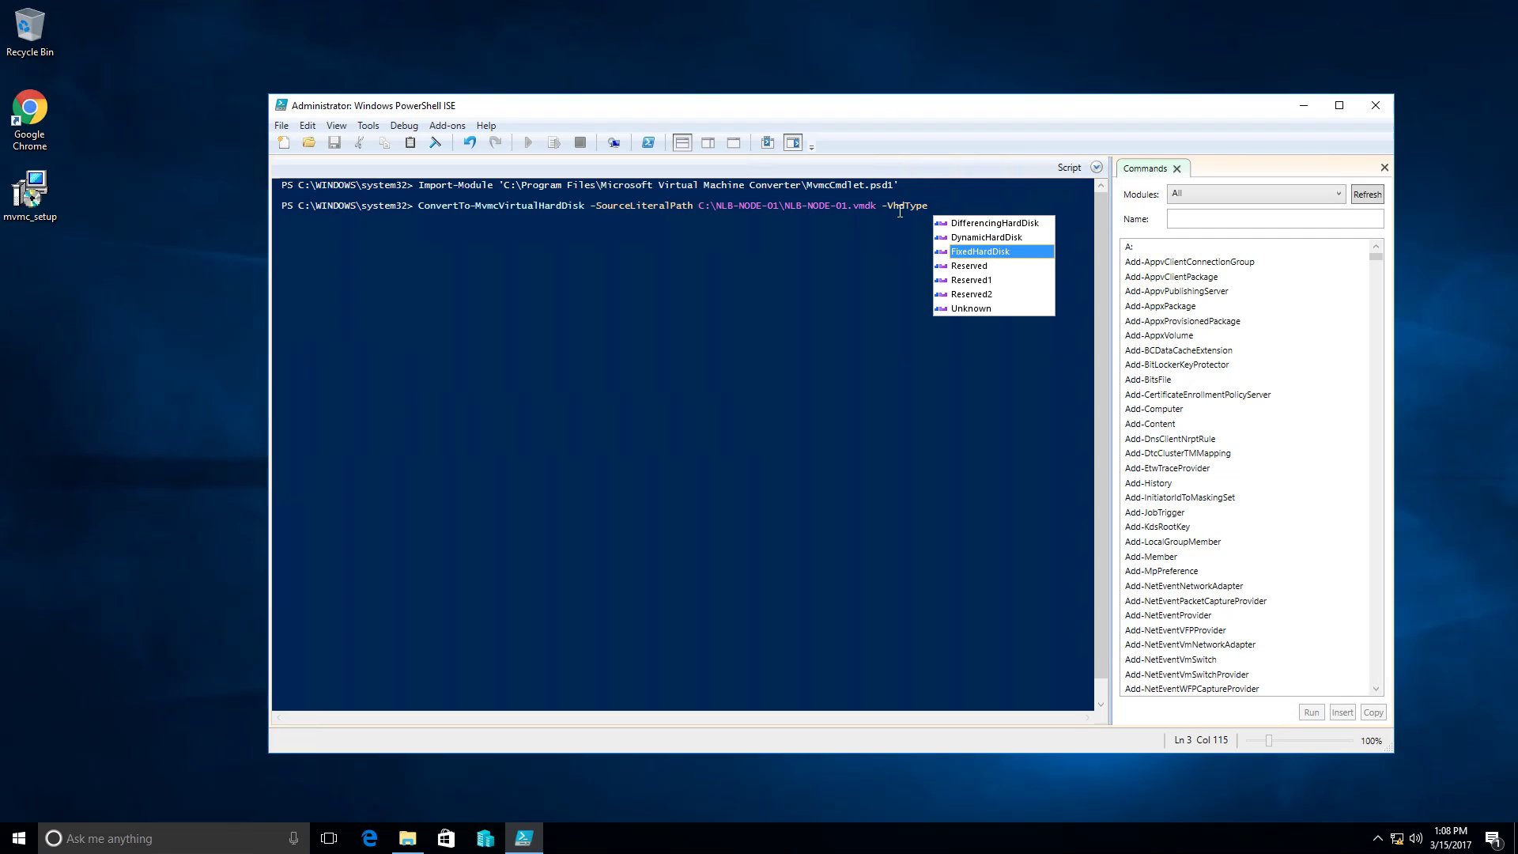
{"action": "key", "text": "Down"}
{"action": "key", "text": "Down"}
{"action": "key", "text": "Down"}
{"action": "key", "text": "Down"}
{"action": "key", "text": "Up"}
{"action": "key", "text": "Up"}
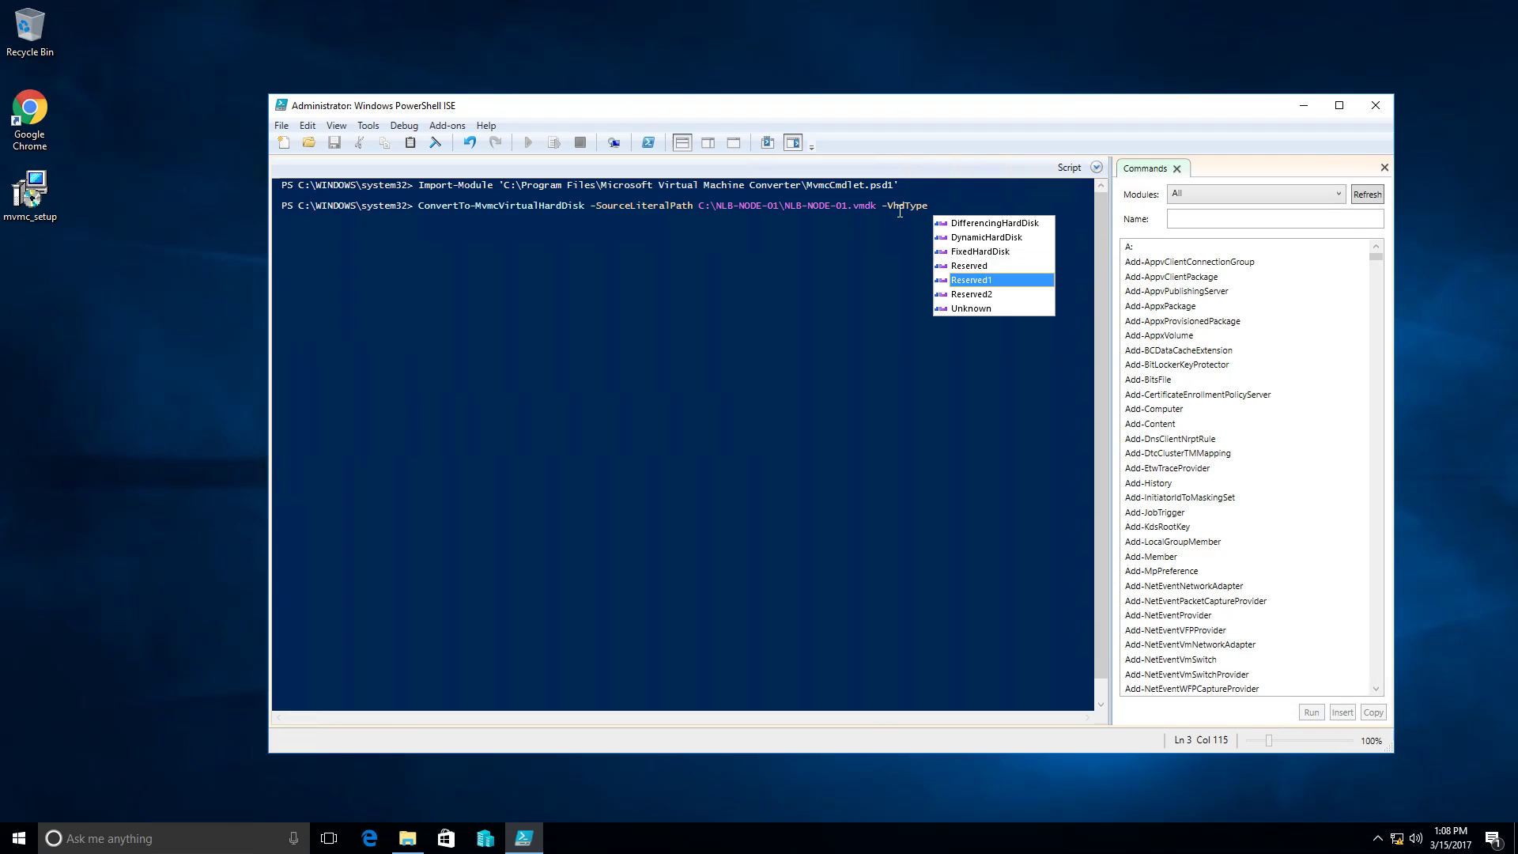
{"action": "key", "text": "Up"}
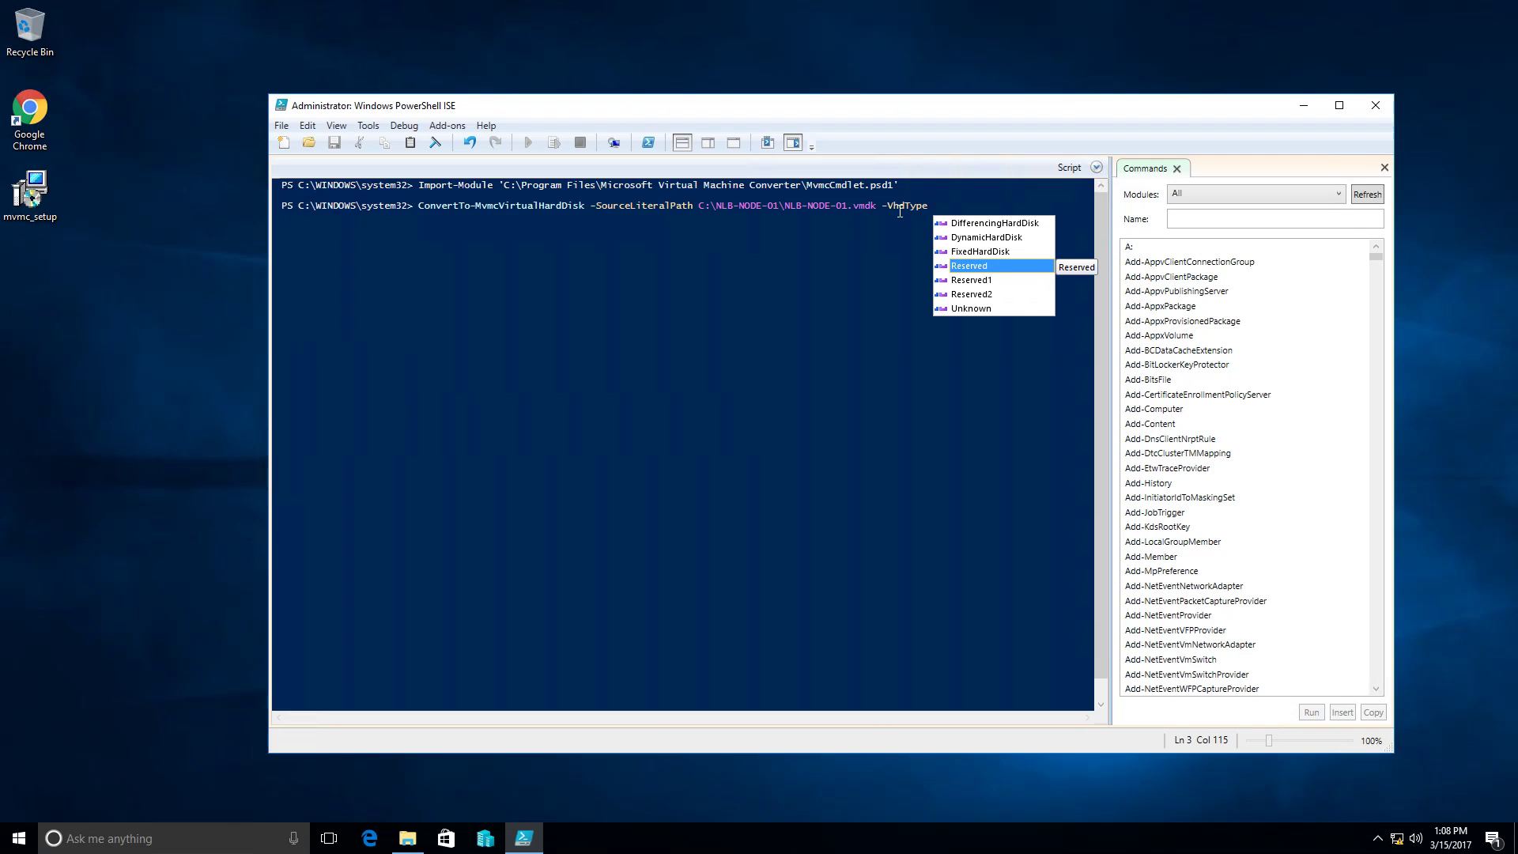
{"action": "key", "text": "Up"}
{"action": "key", "text": "Up"}
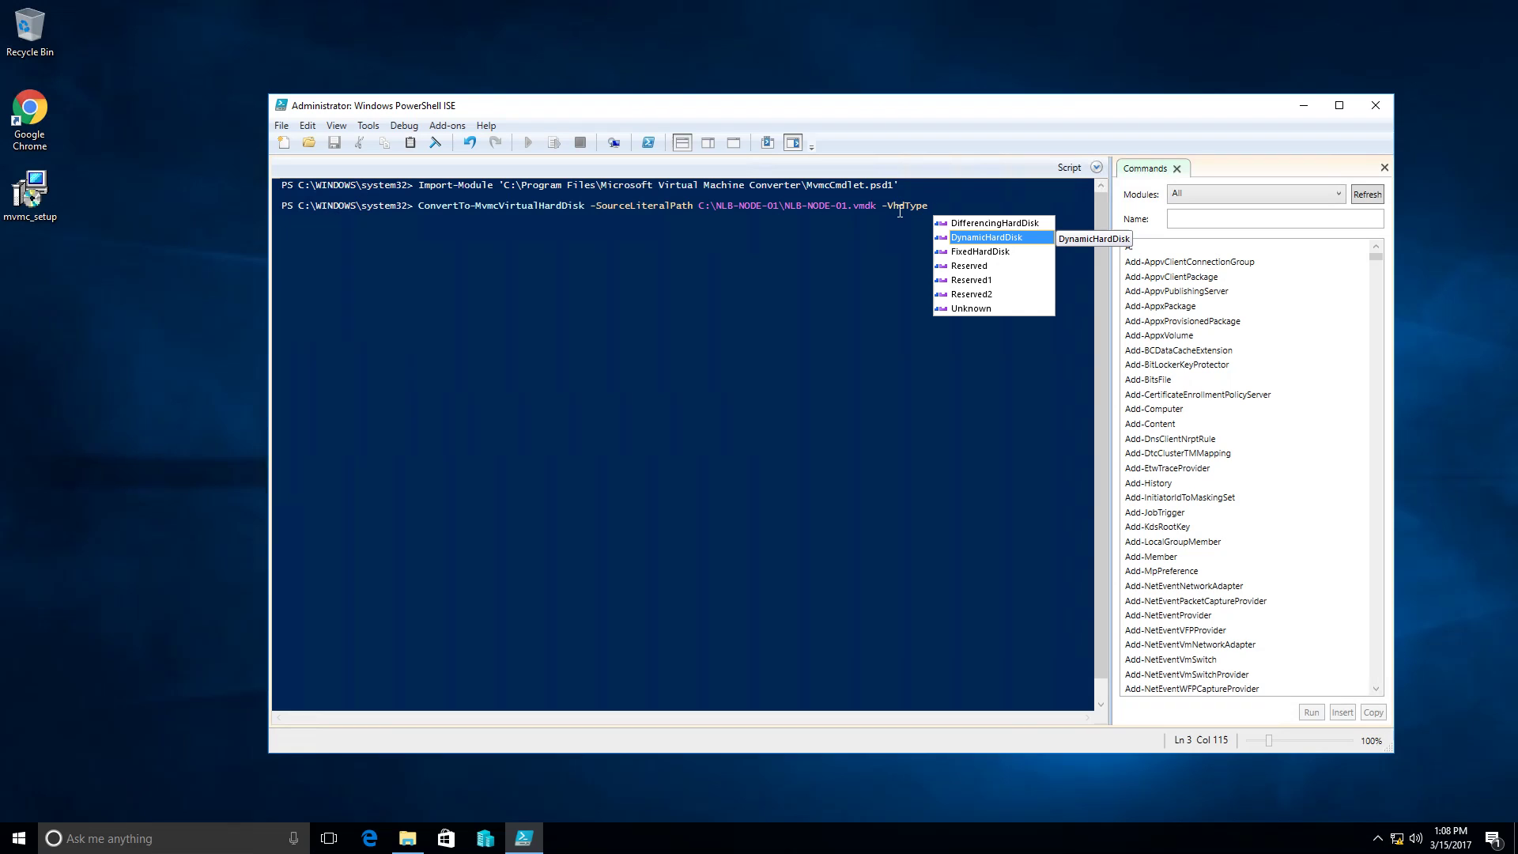
{"action": "key", "text": "Return"}
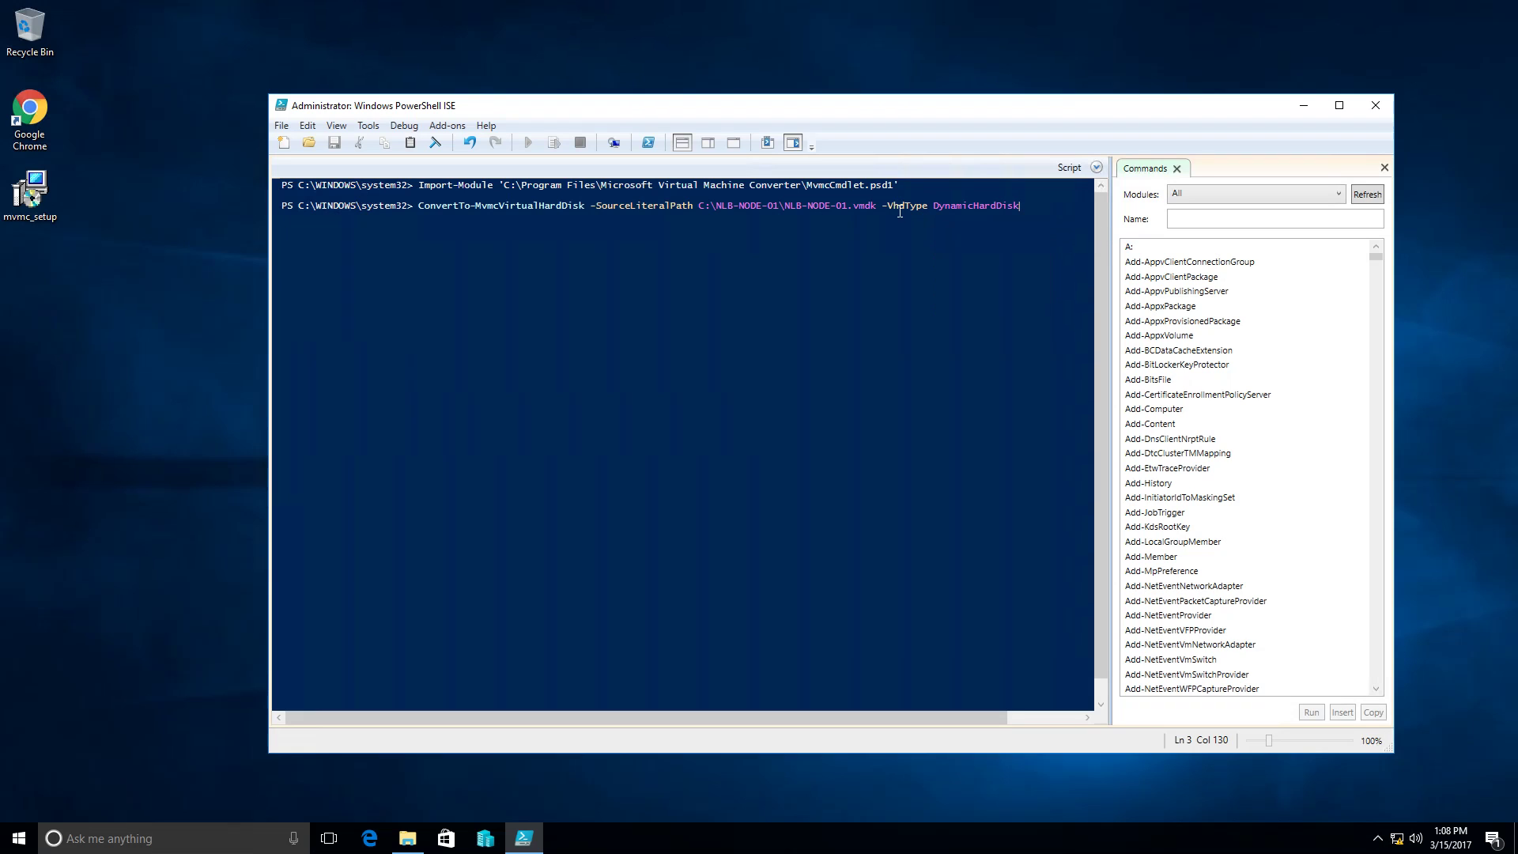
- Add -VhdFormat Vhdx so the converted disk is a VHDX file
{"action": "type", "text": "-ch"}
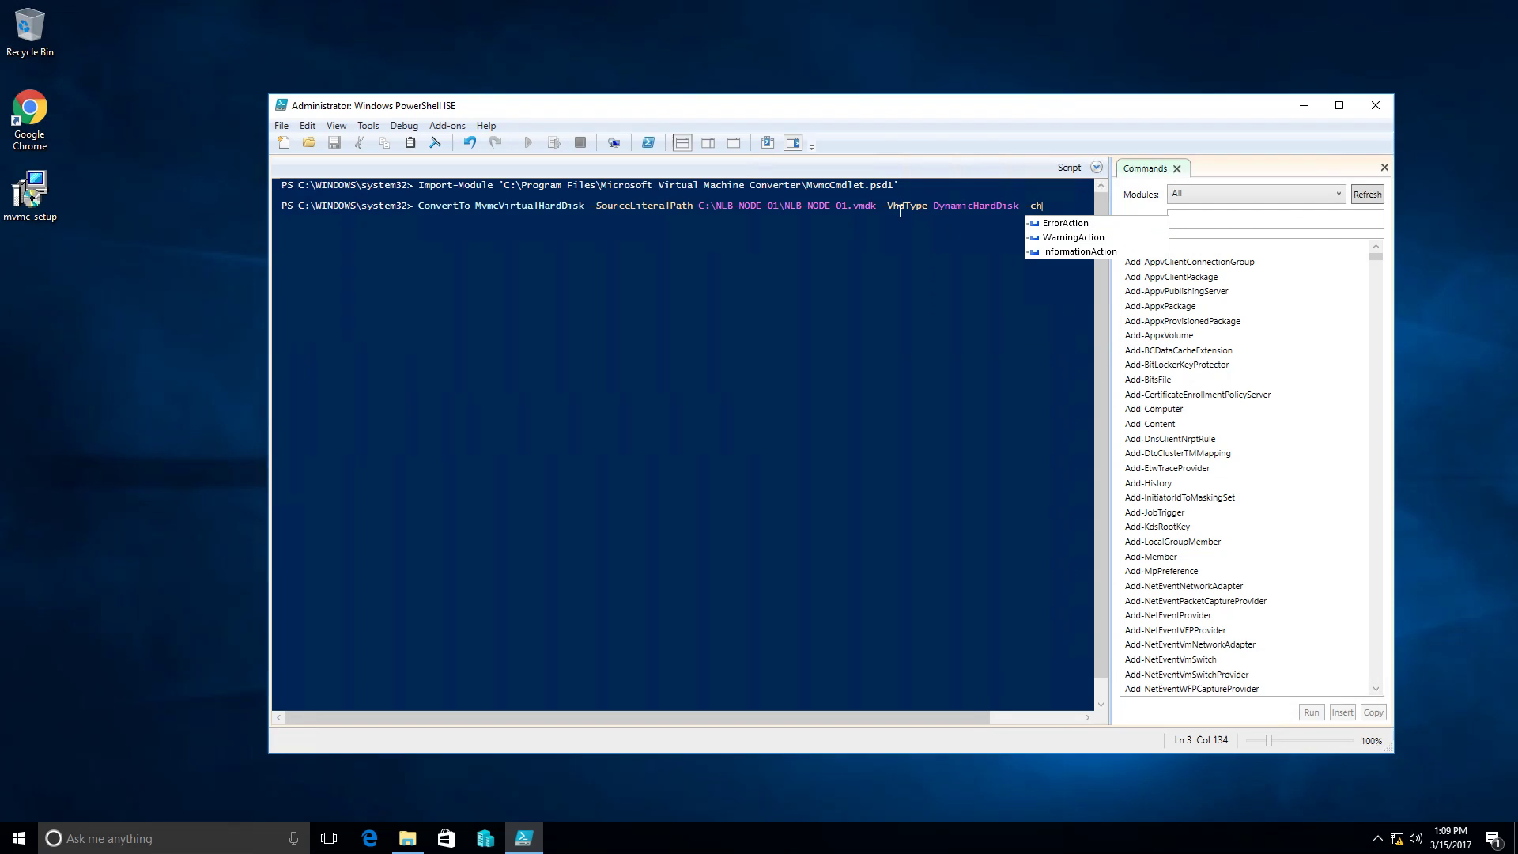
{"action": "key", "text": "BackSpace"}
{"action": "type", "text": "vh"}
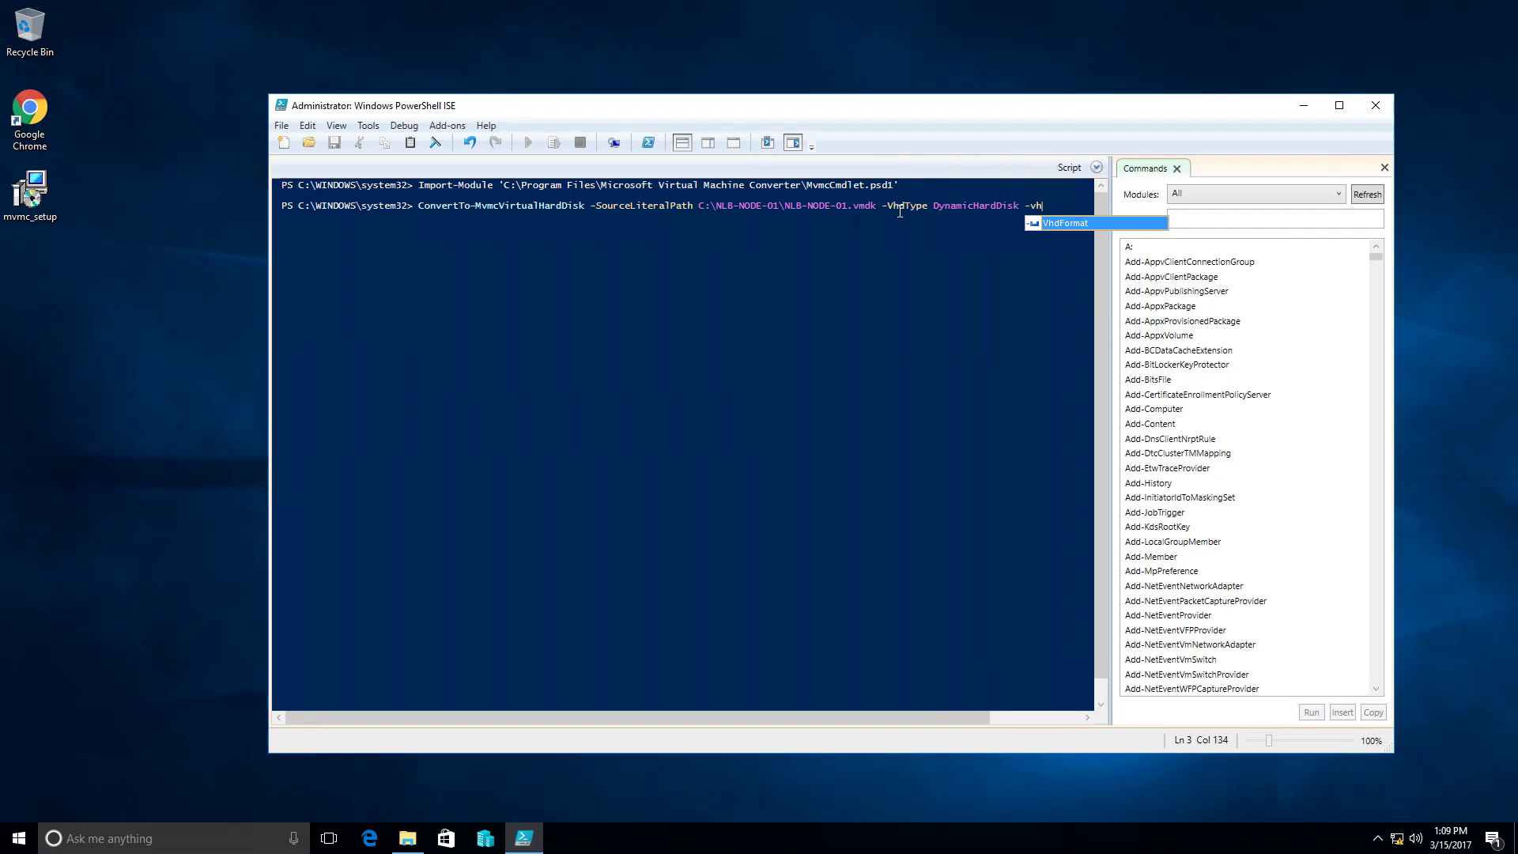
{"action": "key", "text": "Return"}
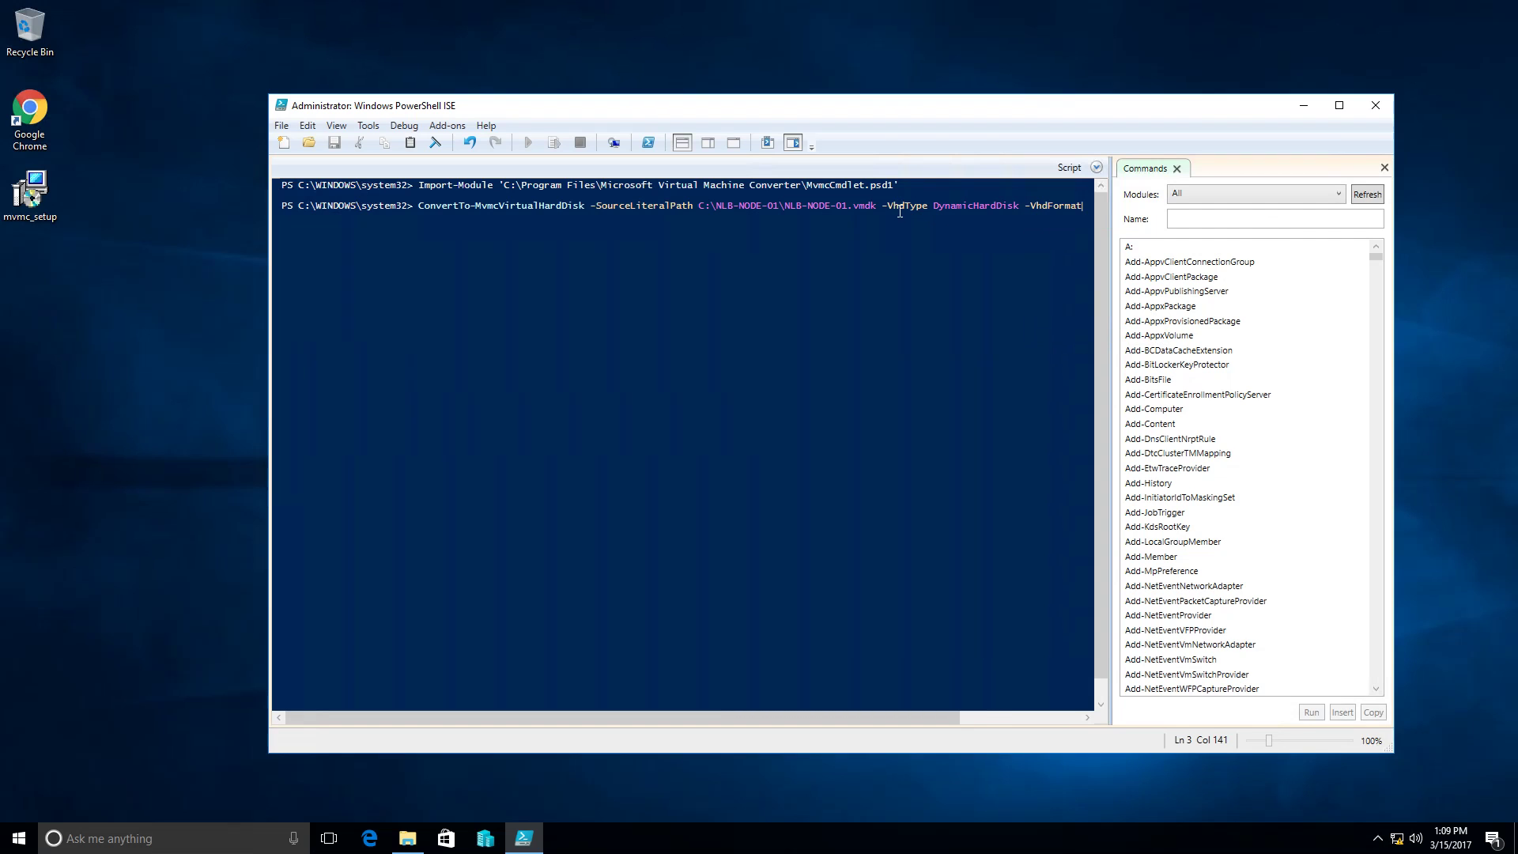
{"action": "key", "text": "Down"}
{"action": "key", "text": "Down"}
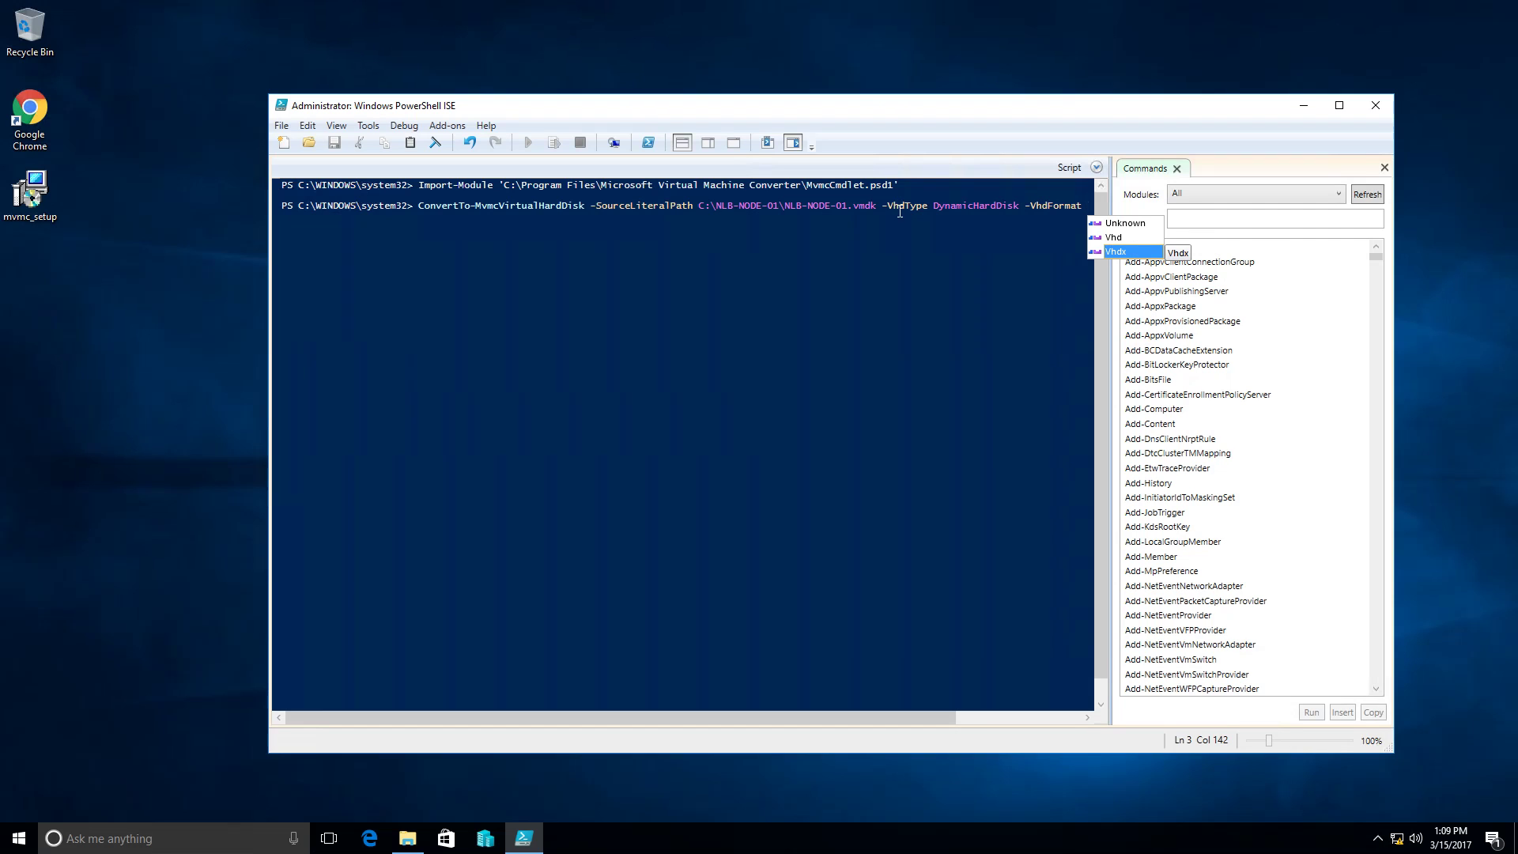
{"action": "key", "text": "Return"}
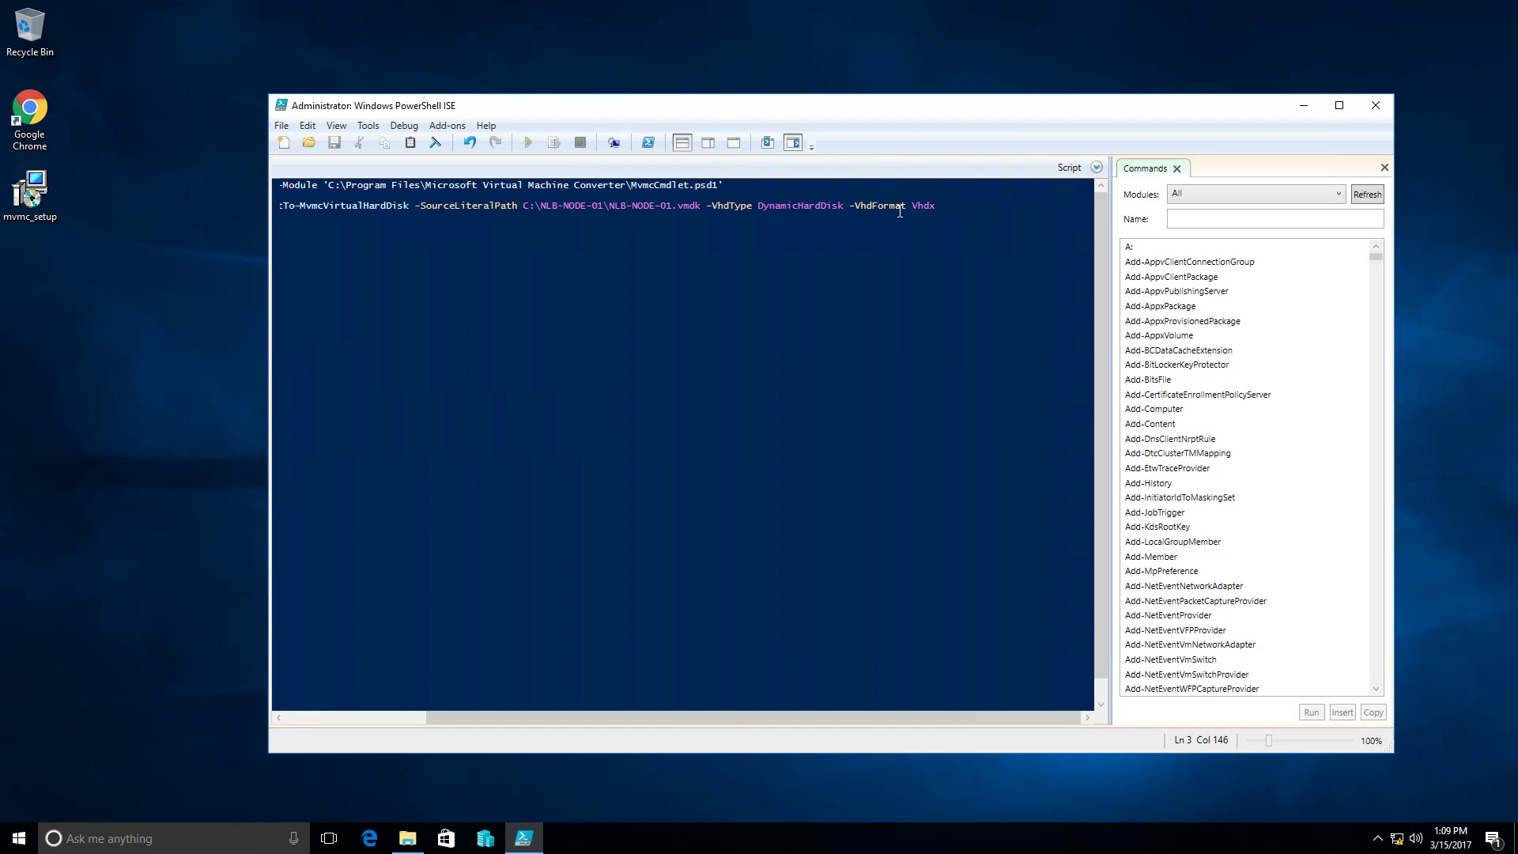
{"action": "type", "text": "-"}
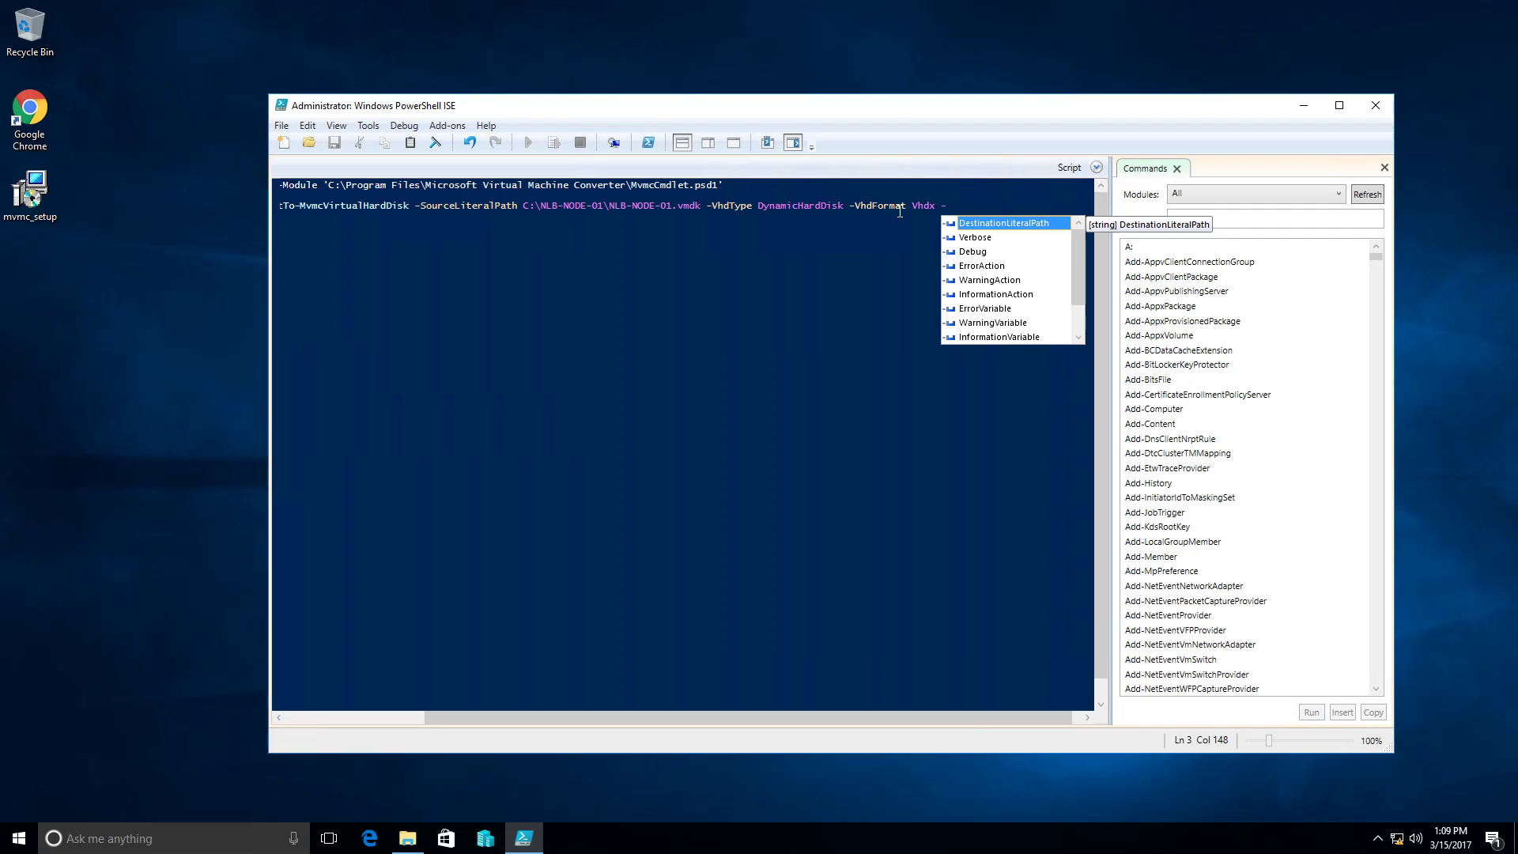
- Set -DestinationLiteralPath to E:\Converted and run the NLB-NODE-01.vmdk conversion
{"action": "key", "text": "Return"}
{"action": "type", "text": "E:"}
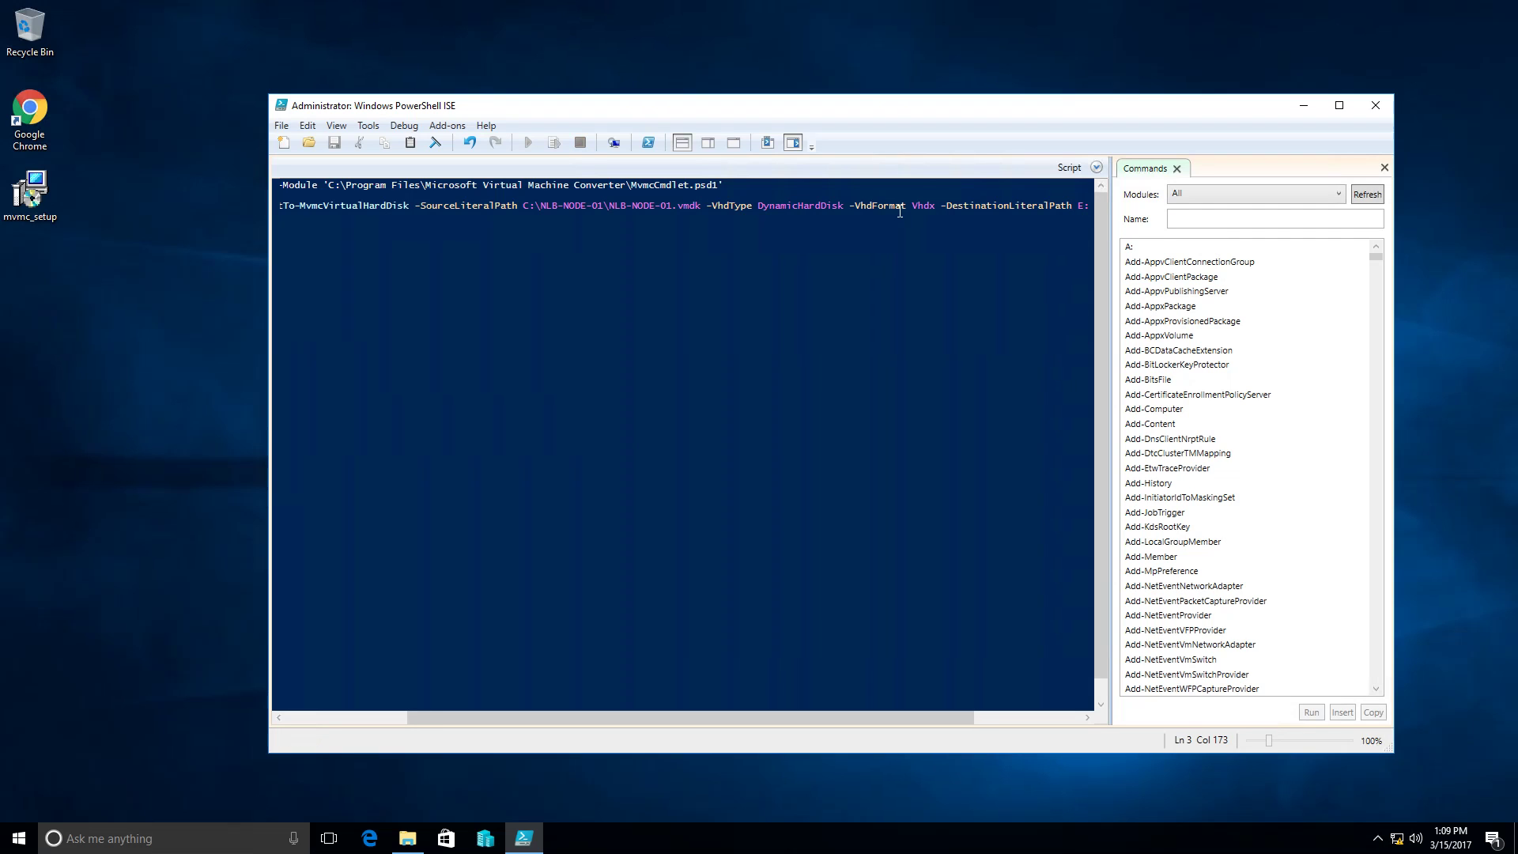
{"action": "type", "text": "\\"}
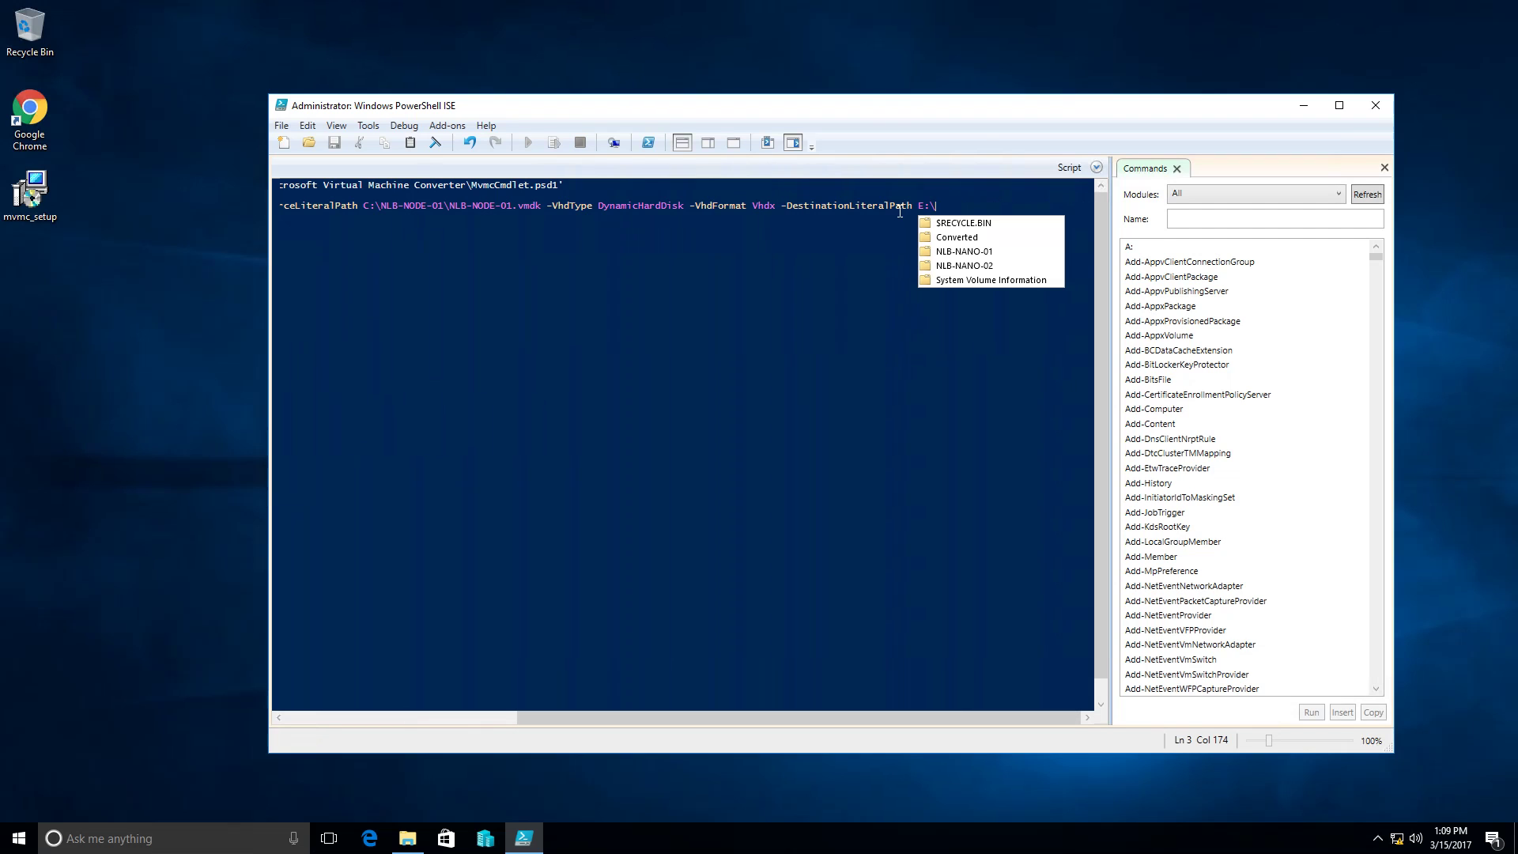
{"action": "key", "text": "Down"}
{"action": "key", "text": "Down"}
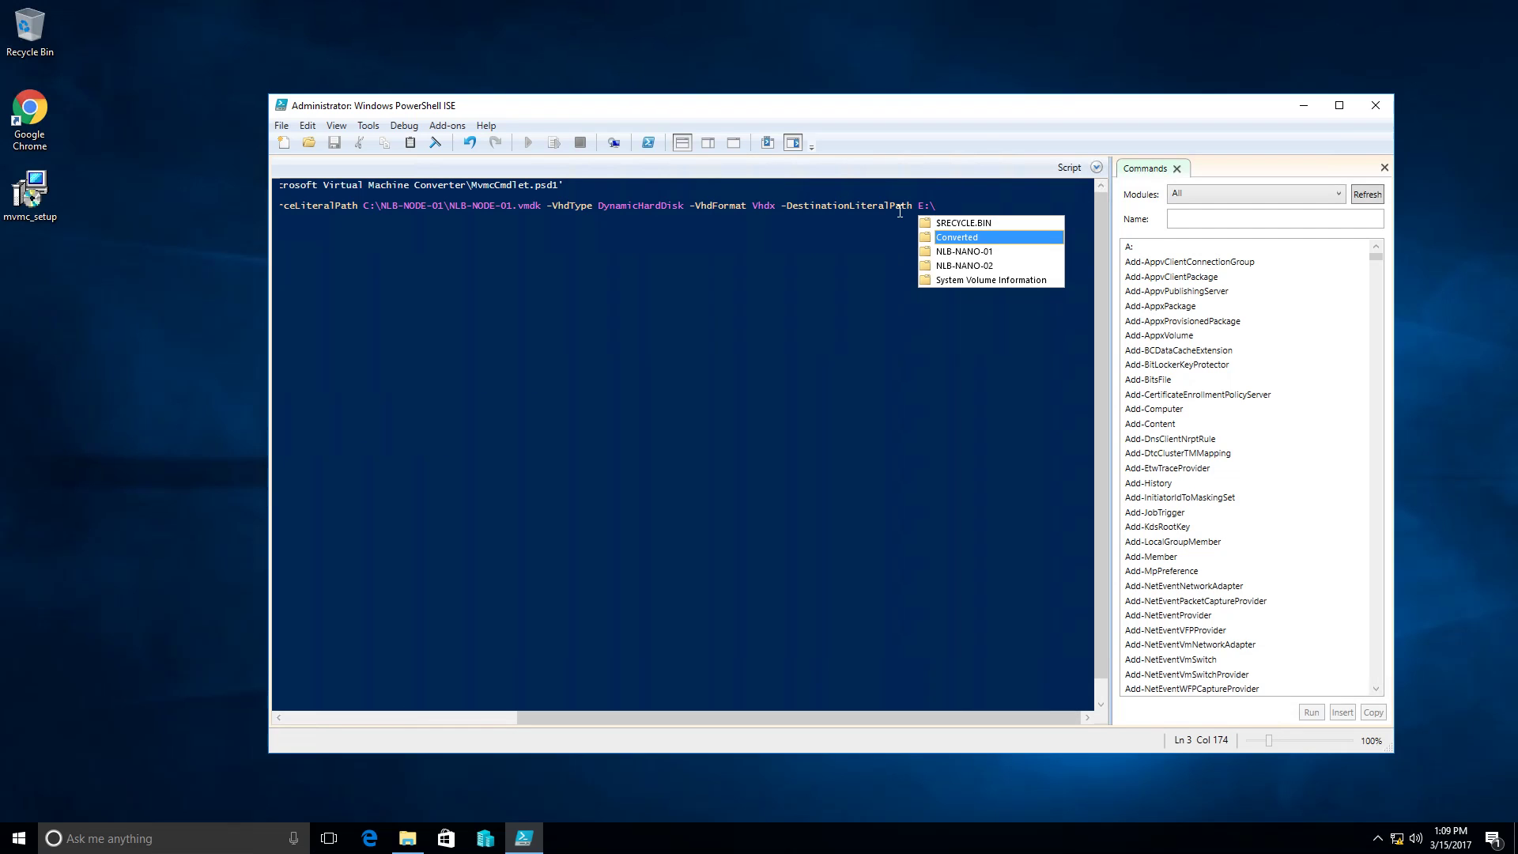
{"action": "key", "text": "Return"}
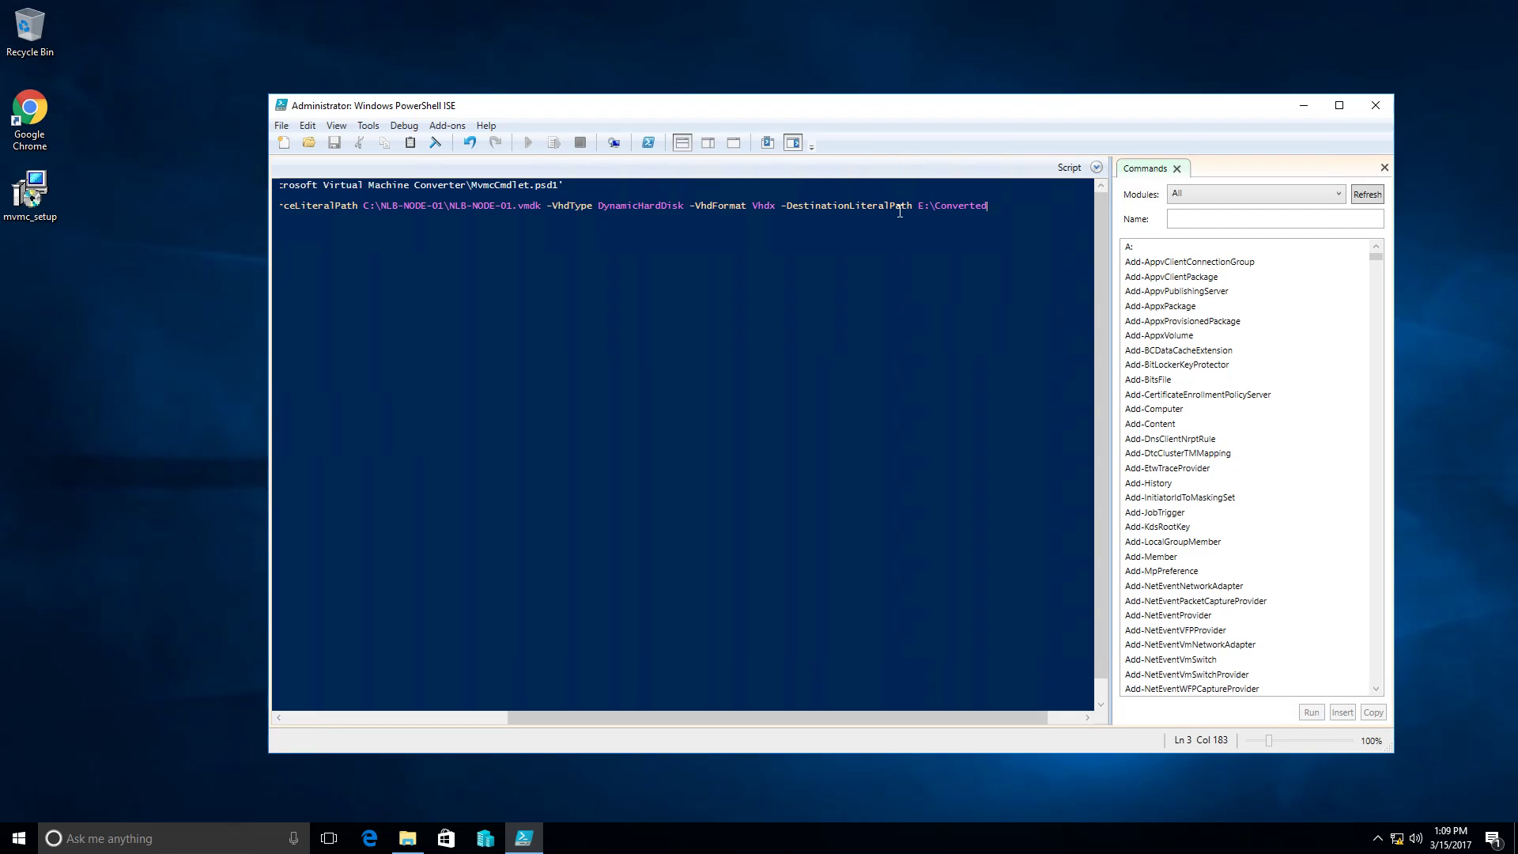
{"action": "key", "text": "Return"}
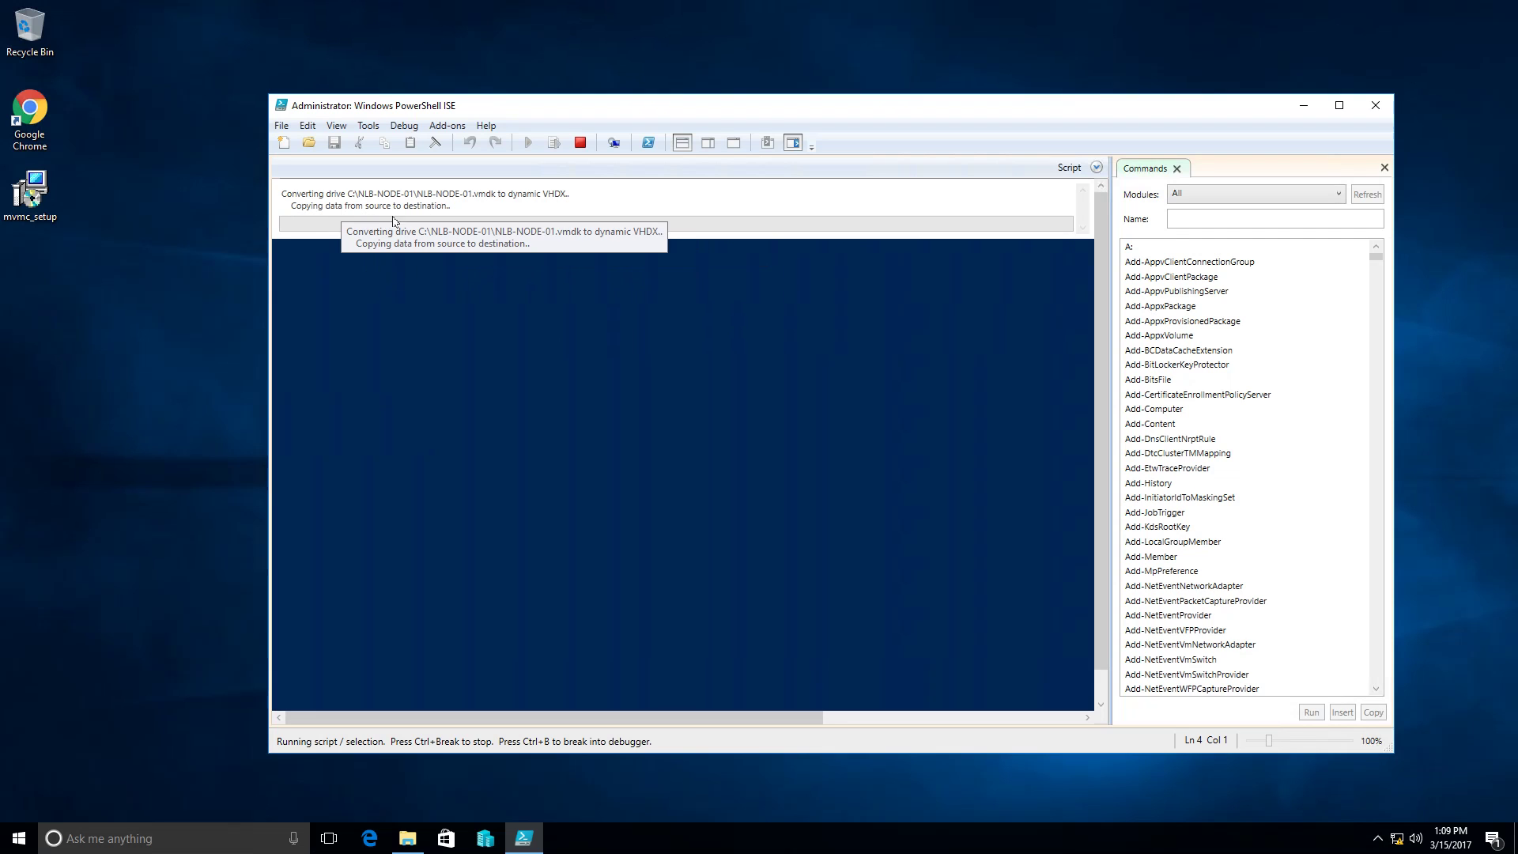
- Browse to E:\Converted and select NLB-NODE-01.vhdx to confirm its 10.3 GB size
{"action": "left_click", "coordinate": [407, 837]}
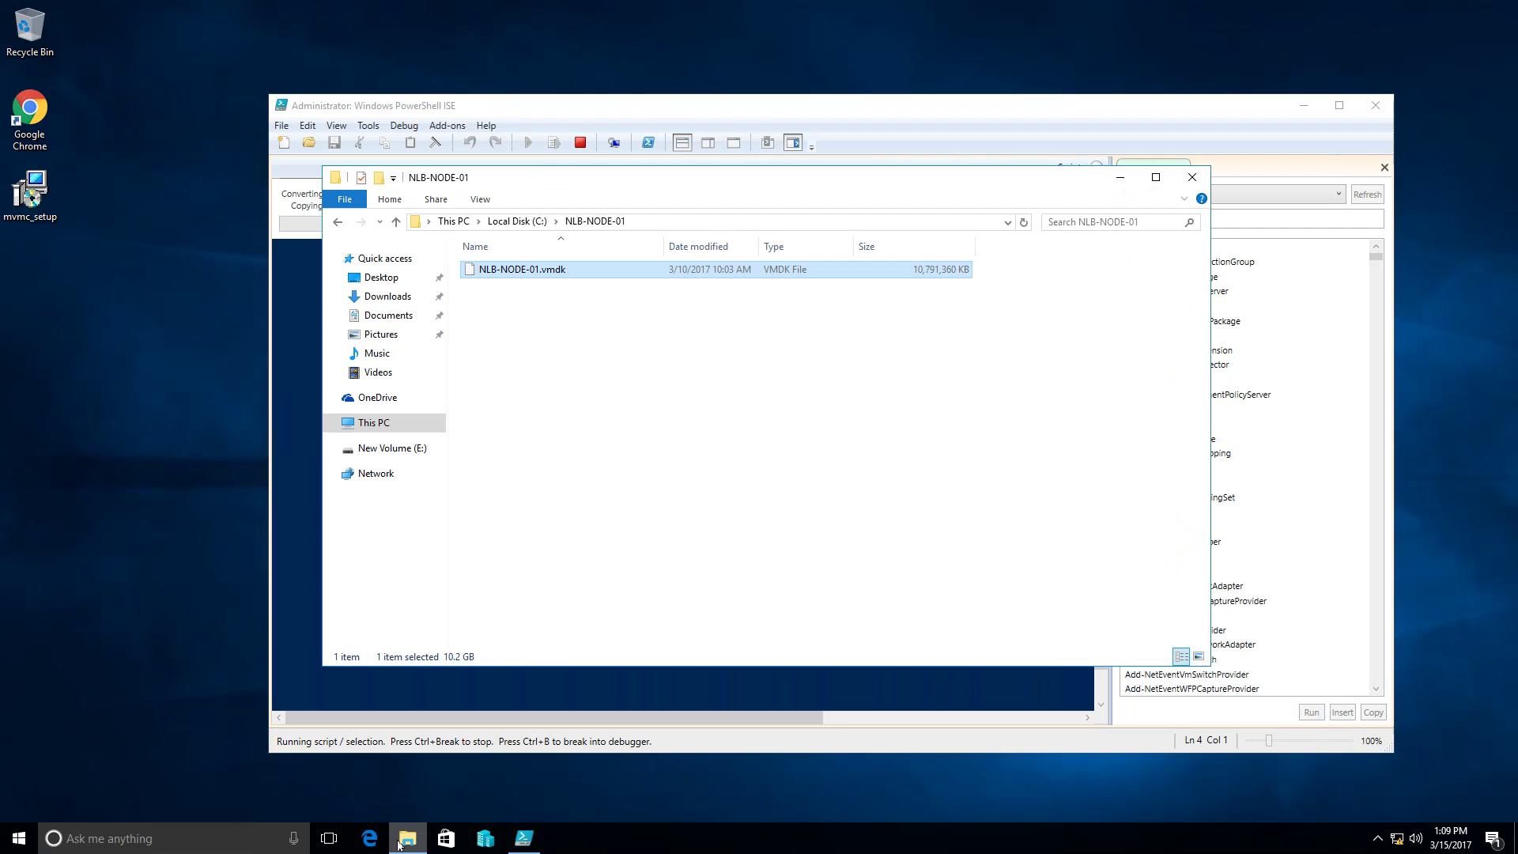
{"action": "left_click", "coordinate": [360, 429]}
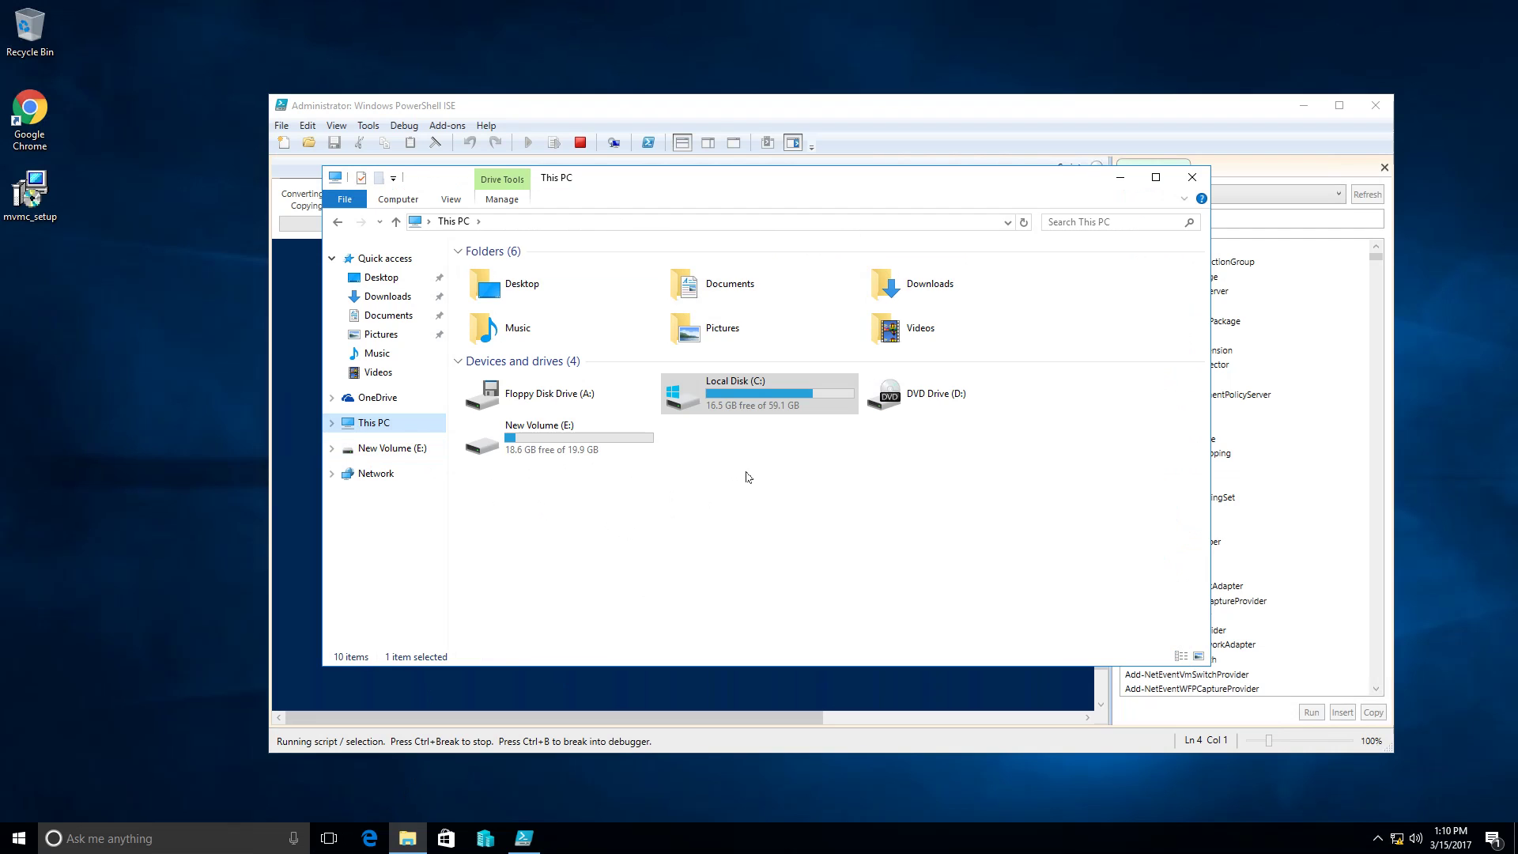
{"action": "double_click", "coordinate": [598, 446]}
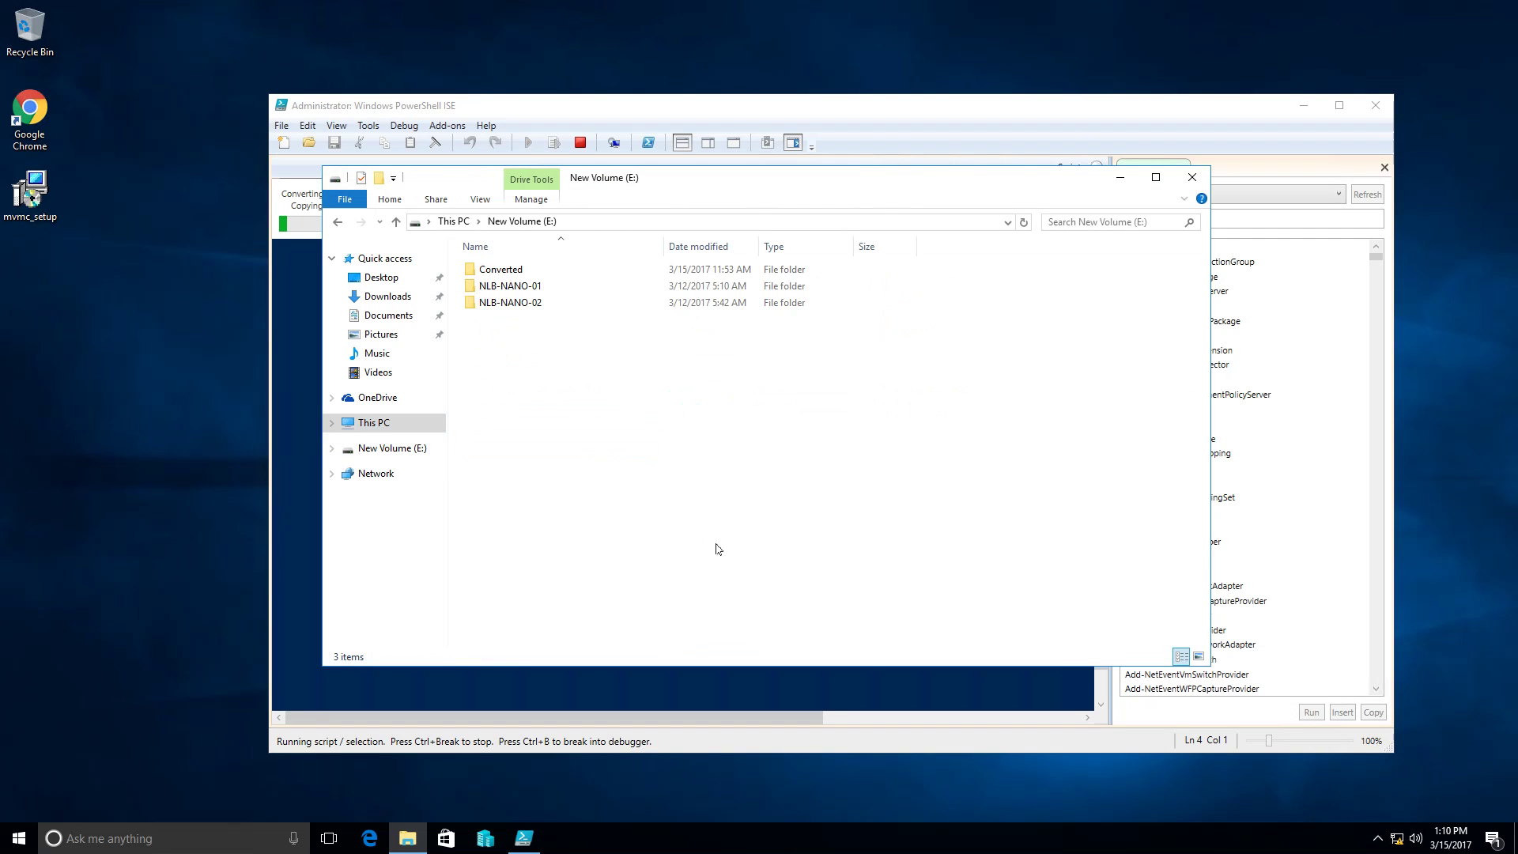
{"action": "double_click", "coordinate": [502, 269]}
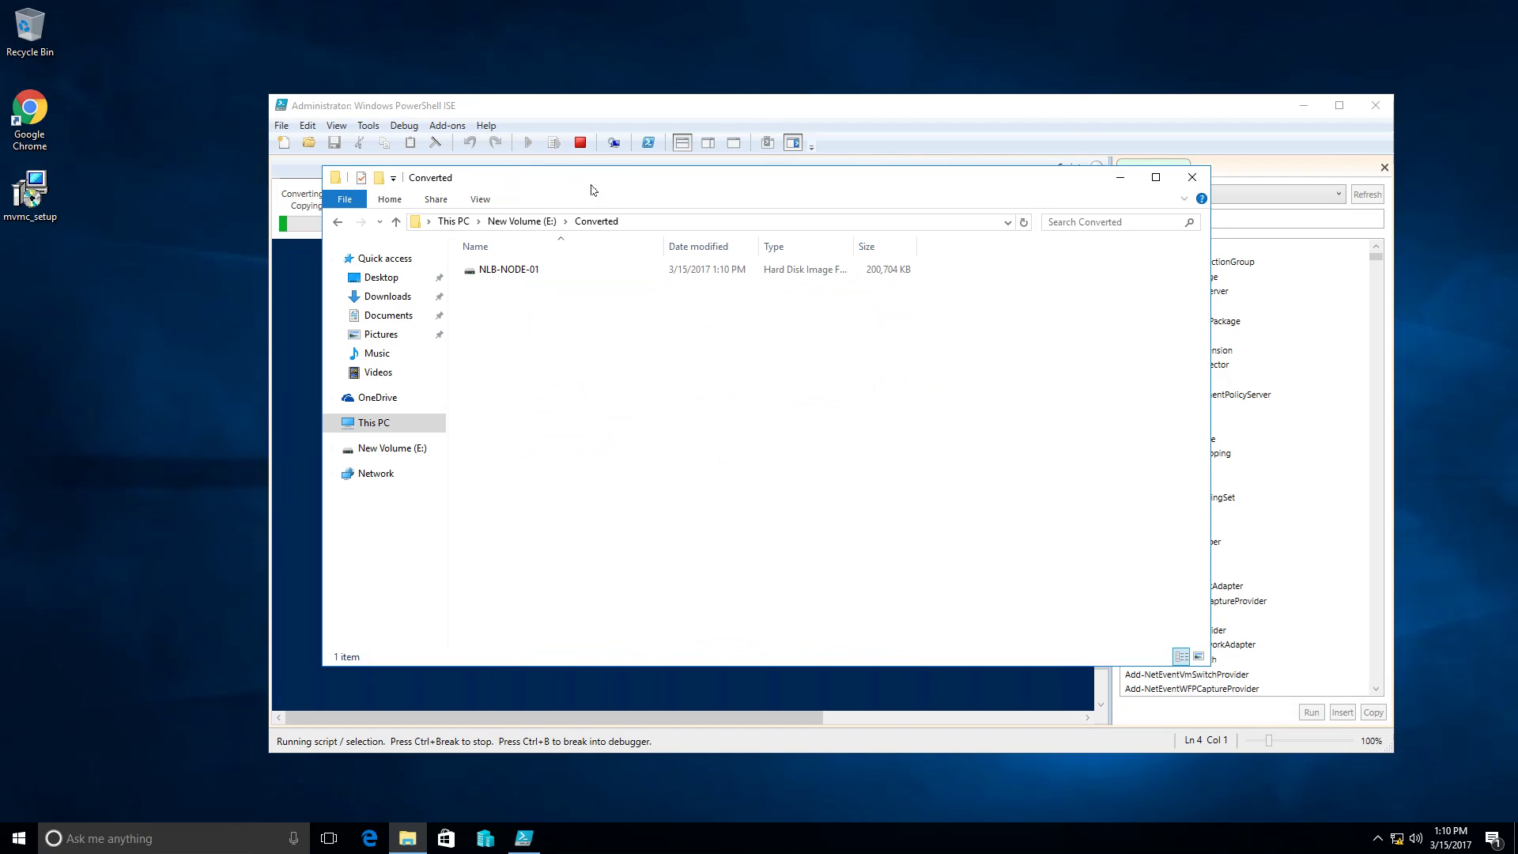
{"action": "left_click_drag", "start_coordinate": [595, 183], "coordinate": [788, 296]}
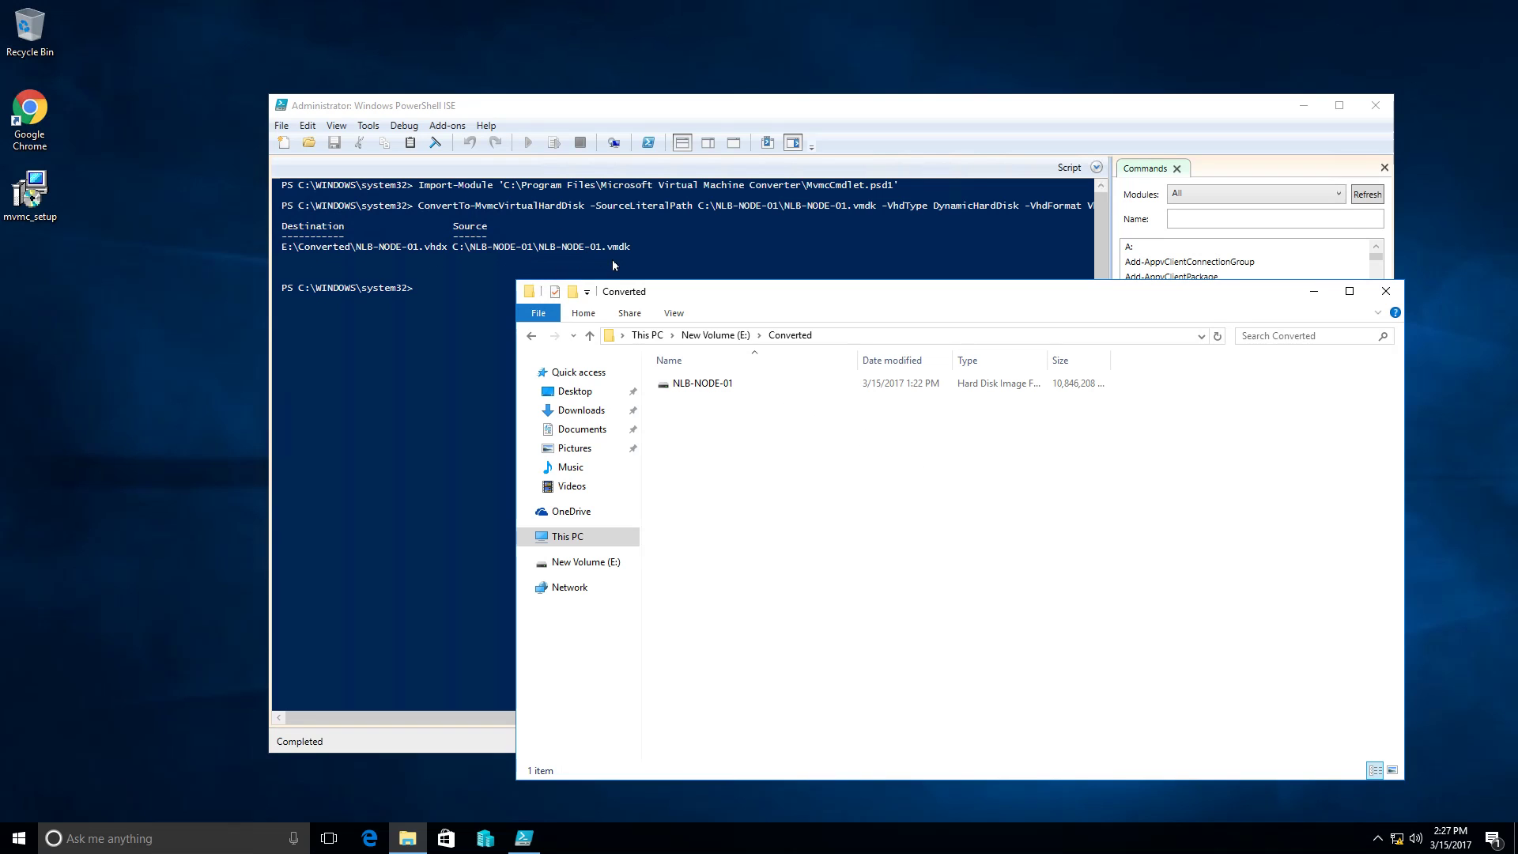
{"action": "left_click", "coordinate": [732, 392]}
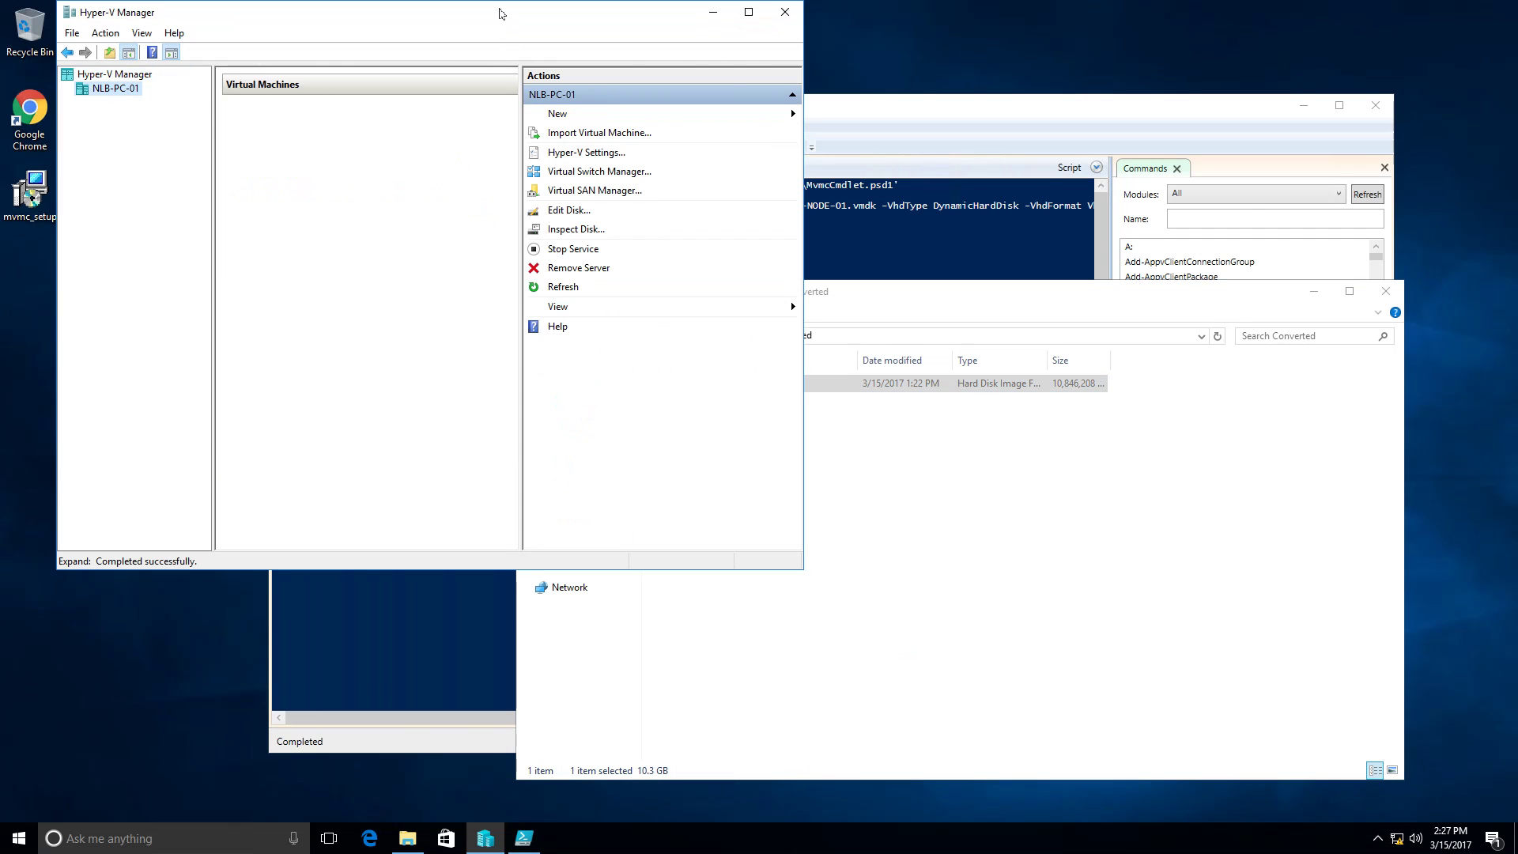
- Start the New Virtual Machine Wizard and name the VM NLB-NODE-01
{"action": "left_click_drag", "start_coordinate": [502, 15], "coordinate": [1083, 97]}
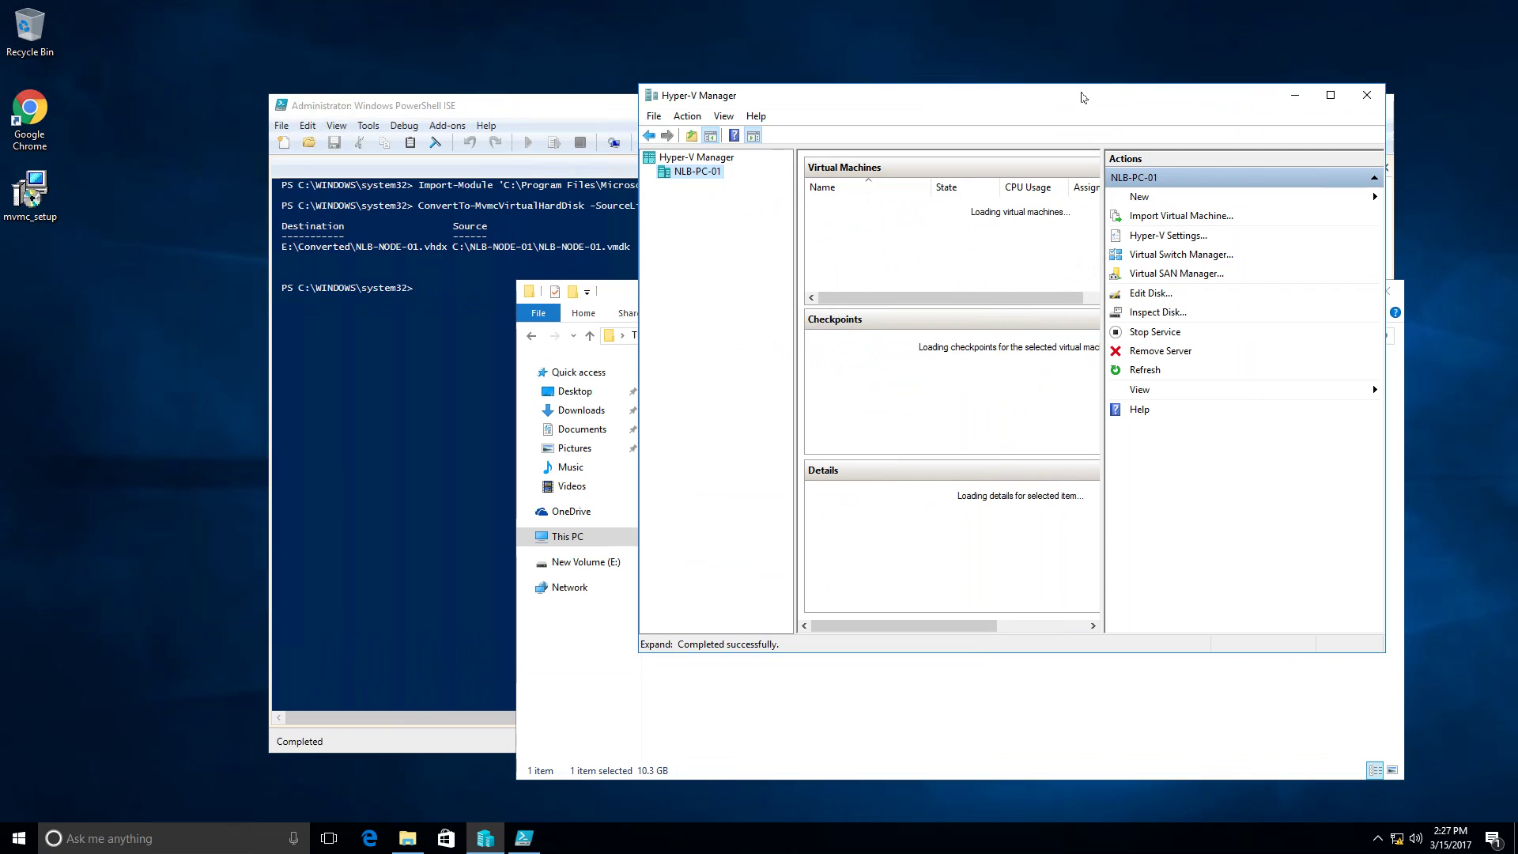
{"action": "left_click", "coordinate": [1160, 198]}
{"action": "left_click", "coordinate": [1459, 204]}
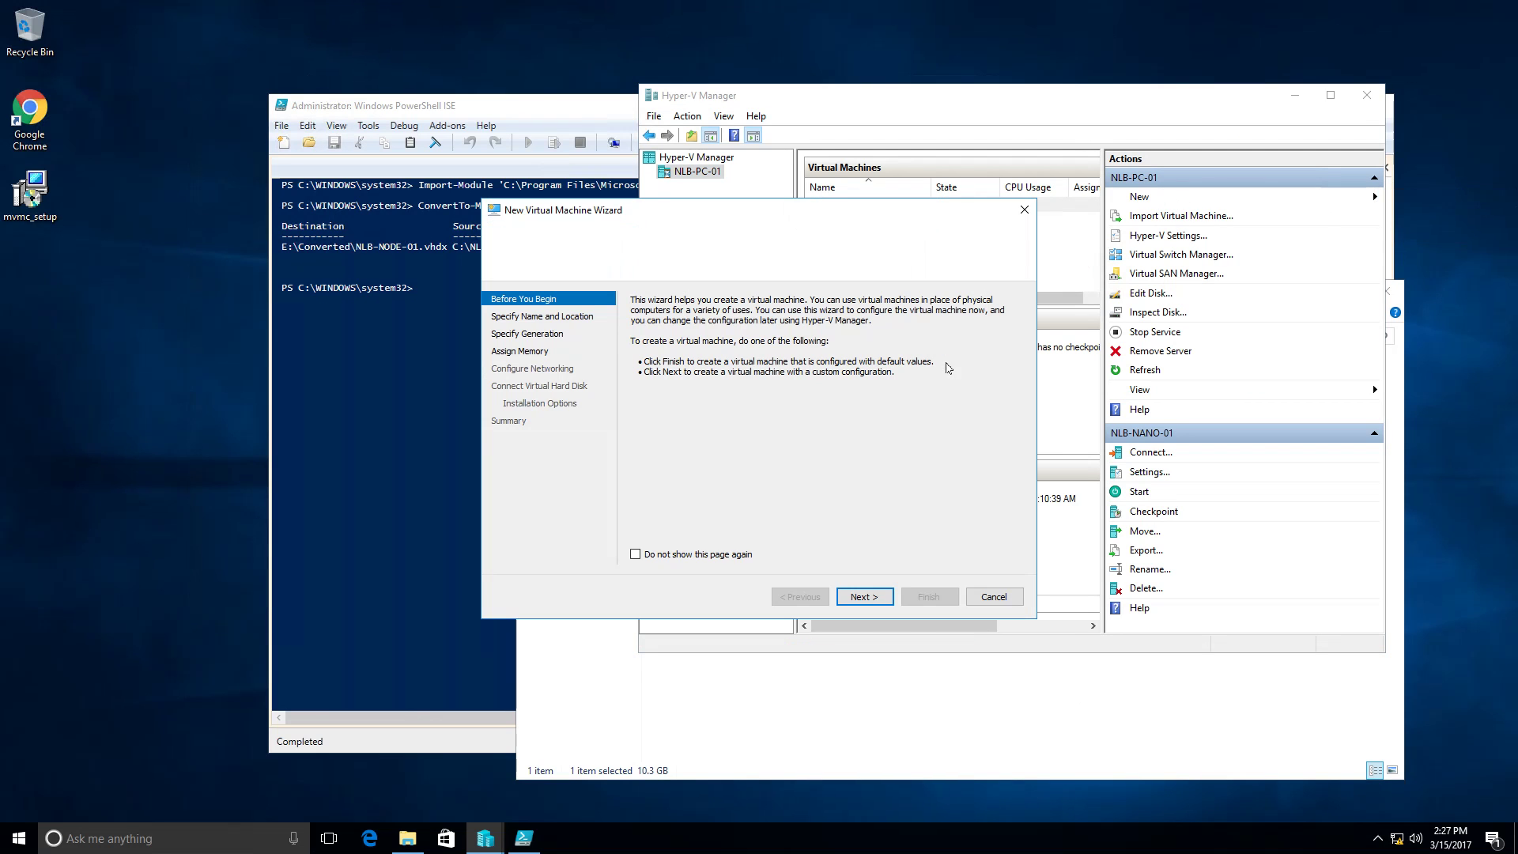
{"action": "left_click", "coordinate": [865, 601]}
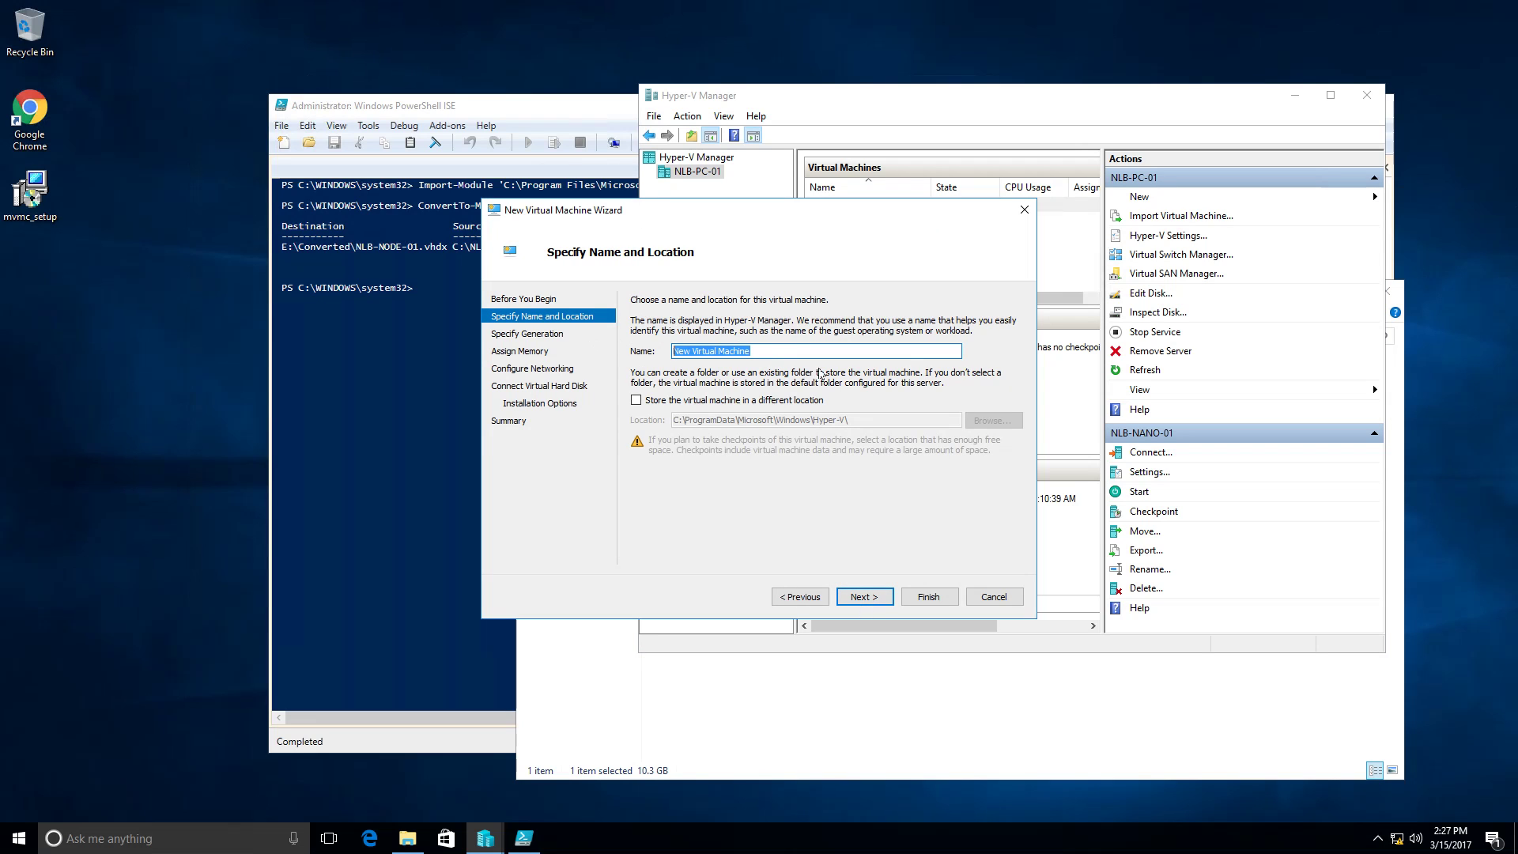
{"action": "type", "text": "NB"}
{"action": "key", "text": "BackSpace"}
{"action": "type", "text": "LB-NODE-01"}
- Keep Generation 1 and give the VM 2048 MB of static startup memory
{"action": "left_click", "coordinate": [866, 601]}
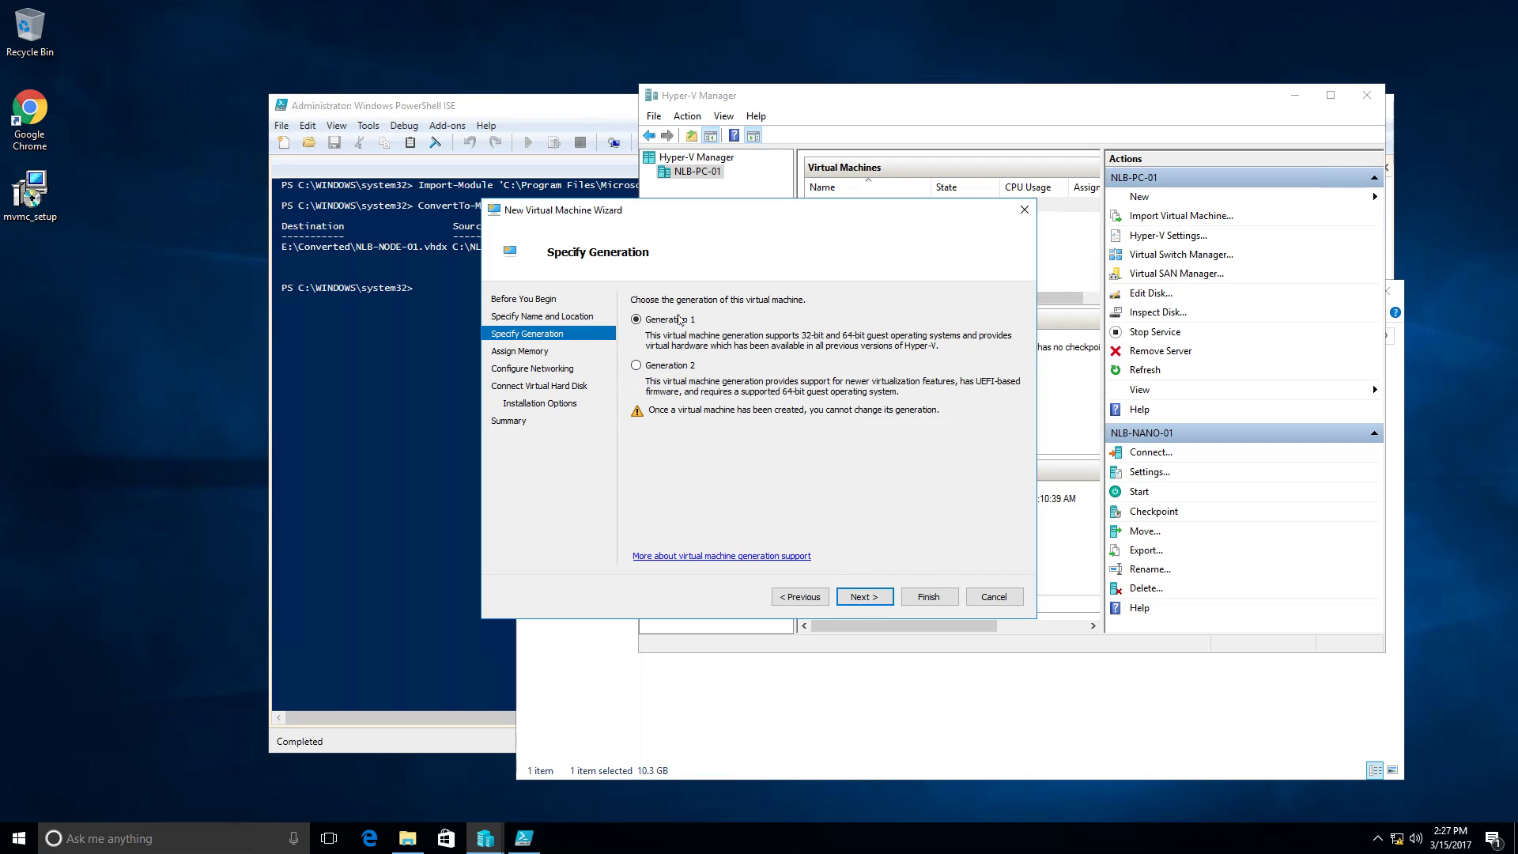
{"action": "left_click", "coordinate": [865, 597]}
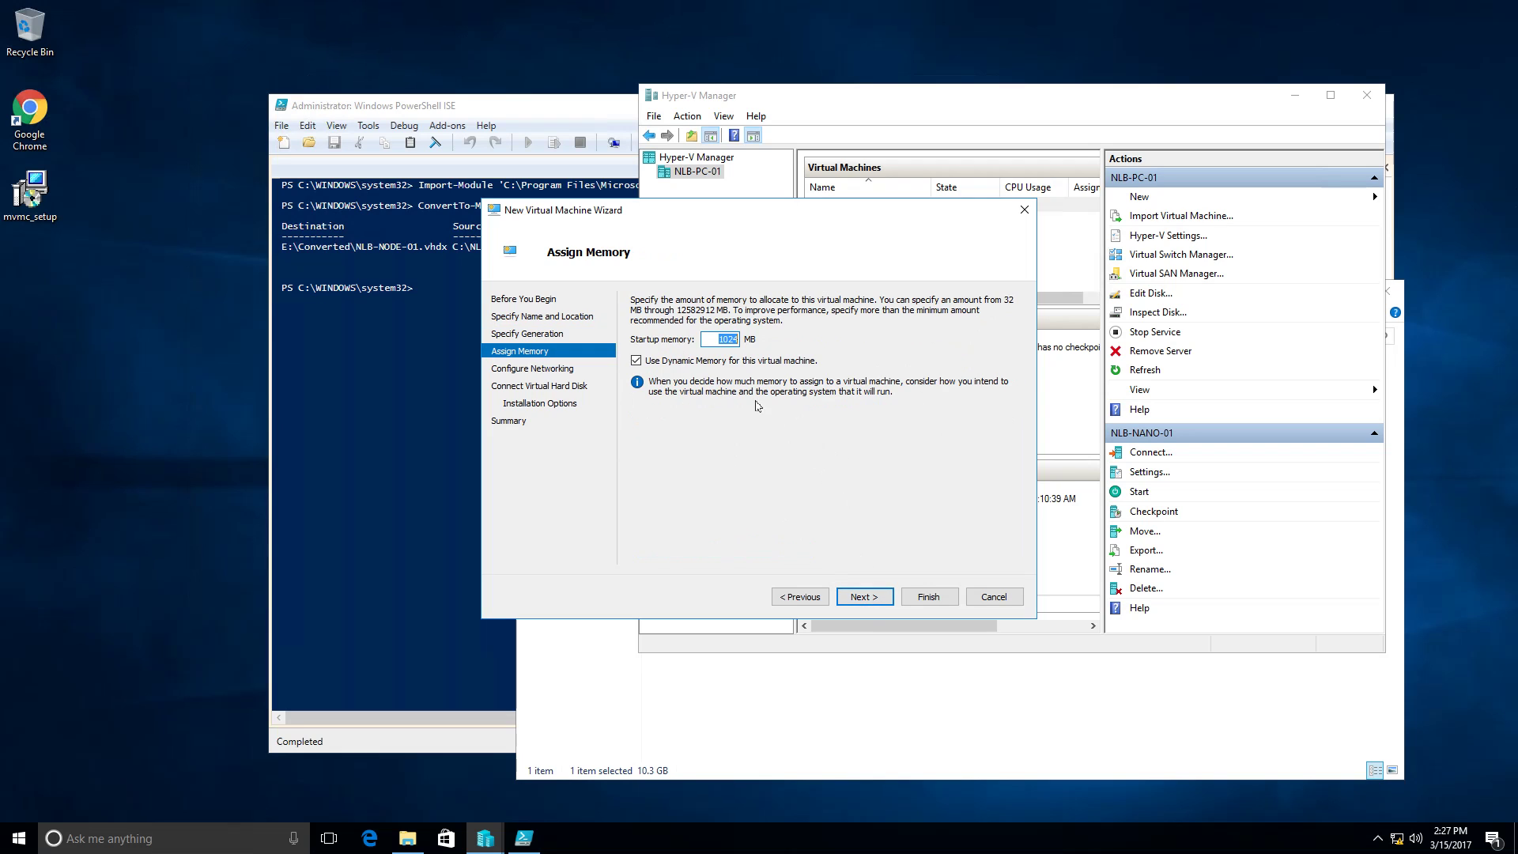
{"action": "left_click", "coordinate": [653, 362]}
{"action": "key", "text": "shift+Tab"}
{"action": "type", "text": "2048"}
- Attach the existing E:\Converted\NLB-NODE-01.vhdx disk and finish creating the VM
{"action": "left_click", "coordinate": [857, 603]}
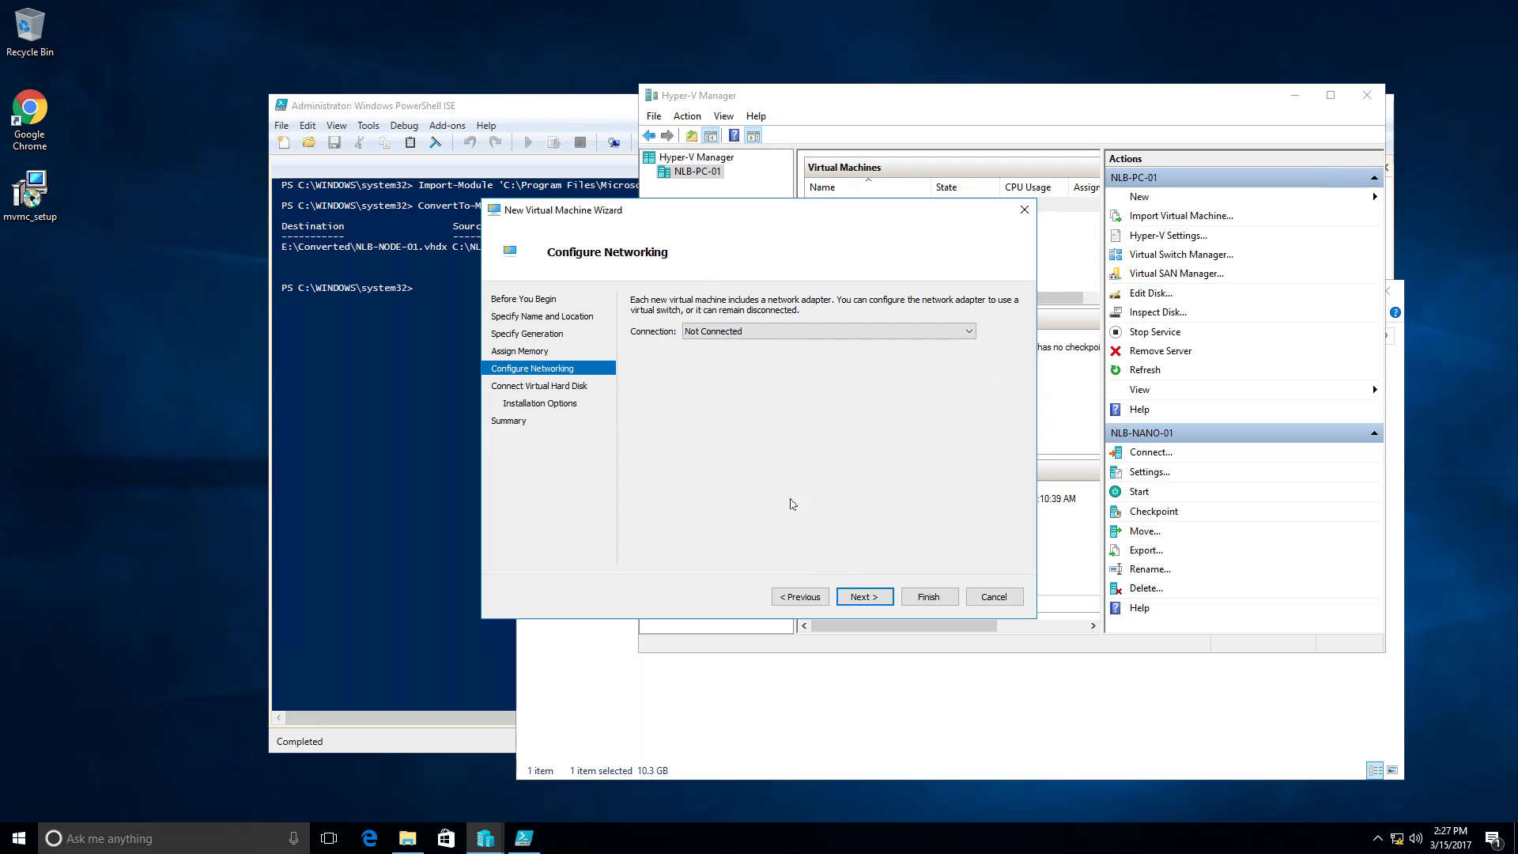
{"action": "left_click", "coordinate": [876, 595]}
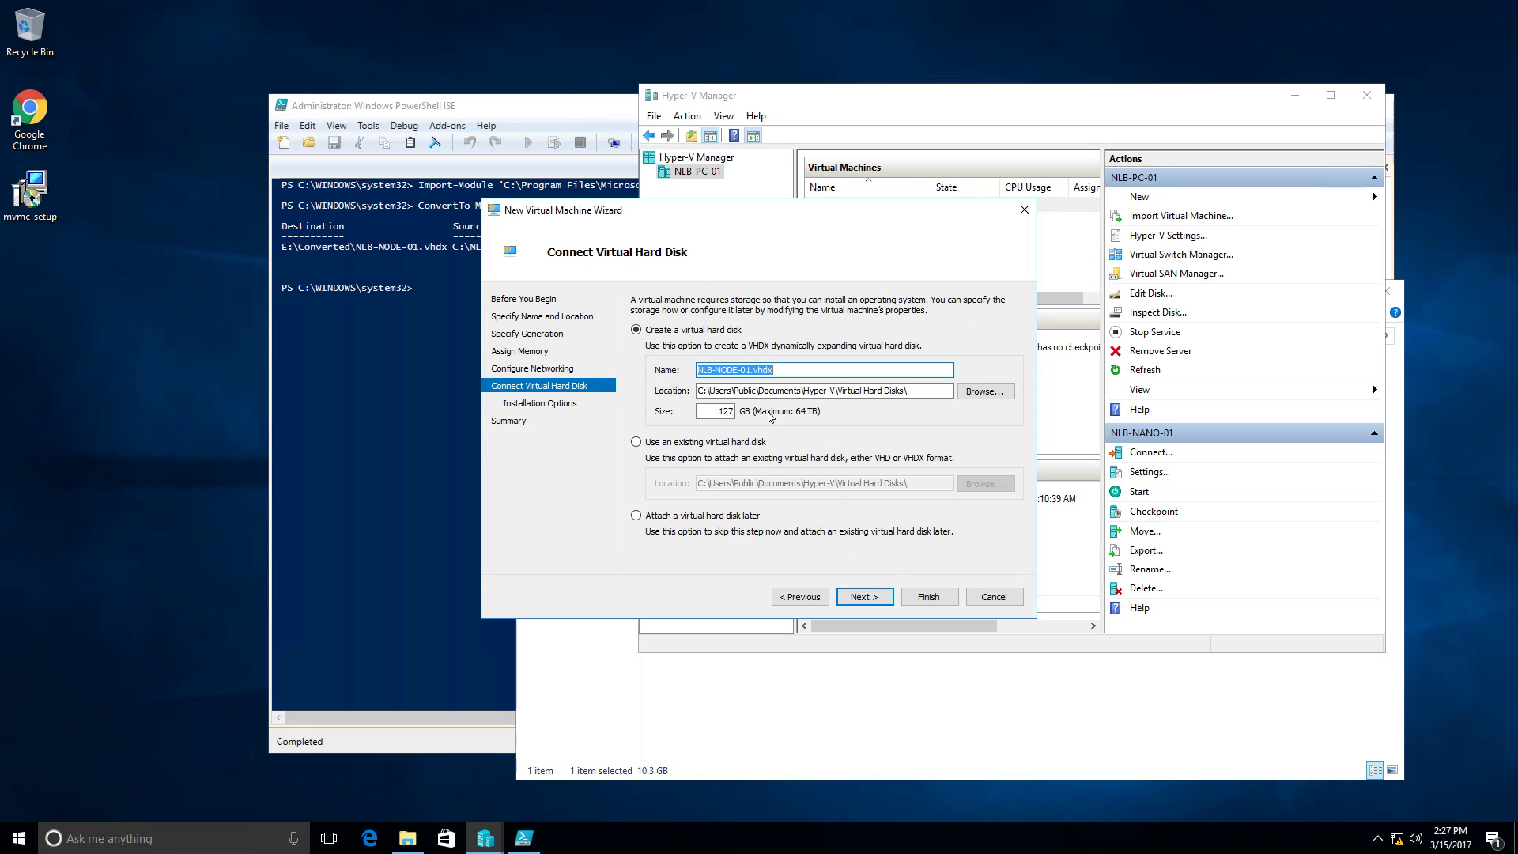
{"action": "left_click", "coordinate": [666, 443]}
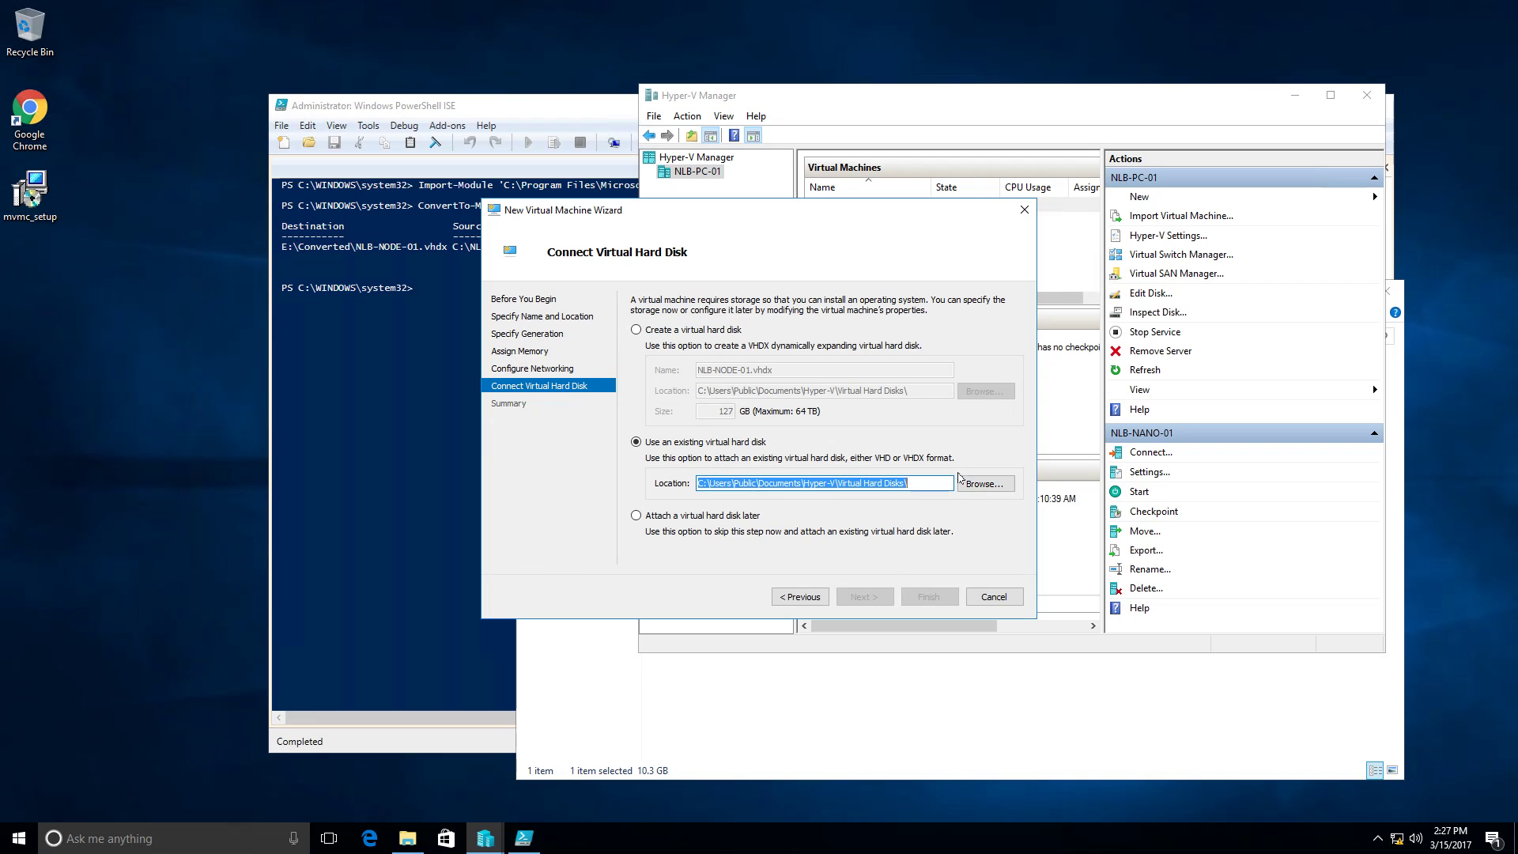
{"action": "left_click", "coordinate": [969, 483]}
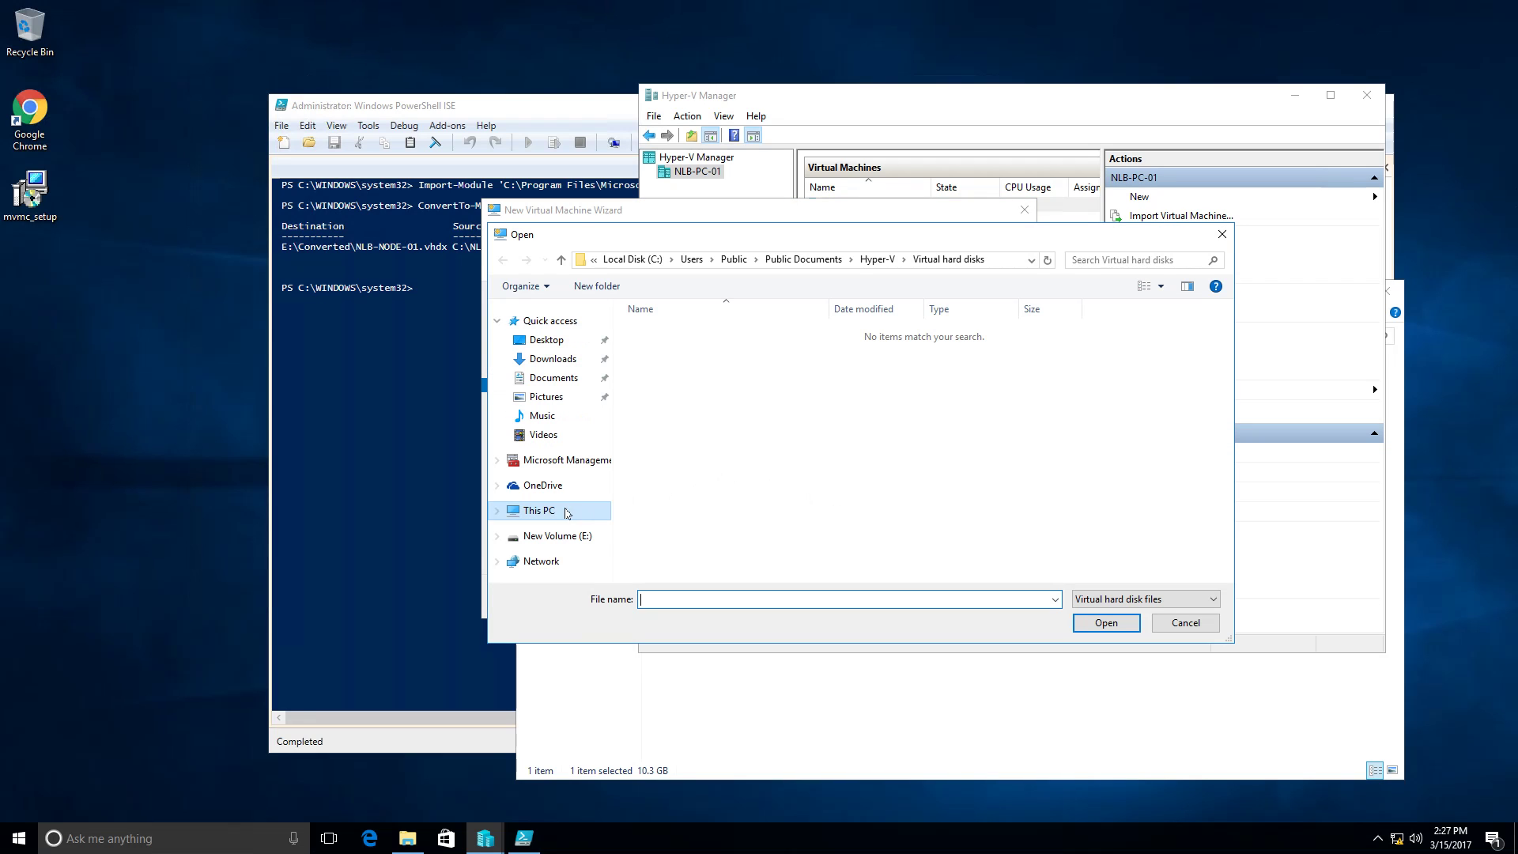
{"action": "left_click", "coordinate": [545, 535]}
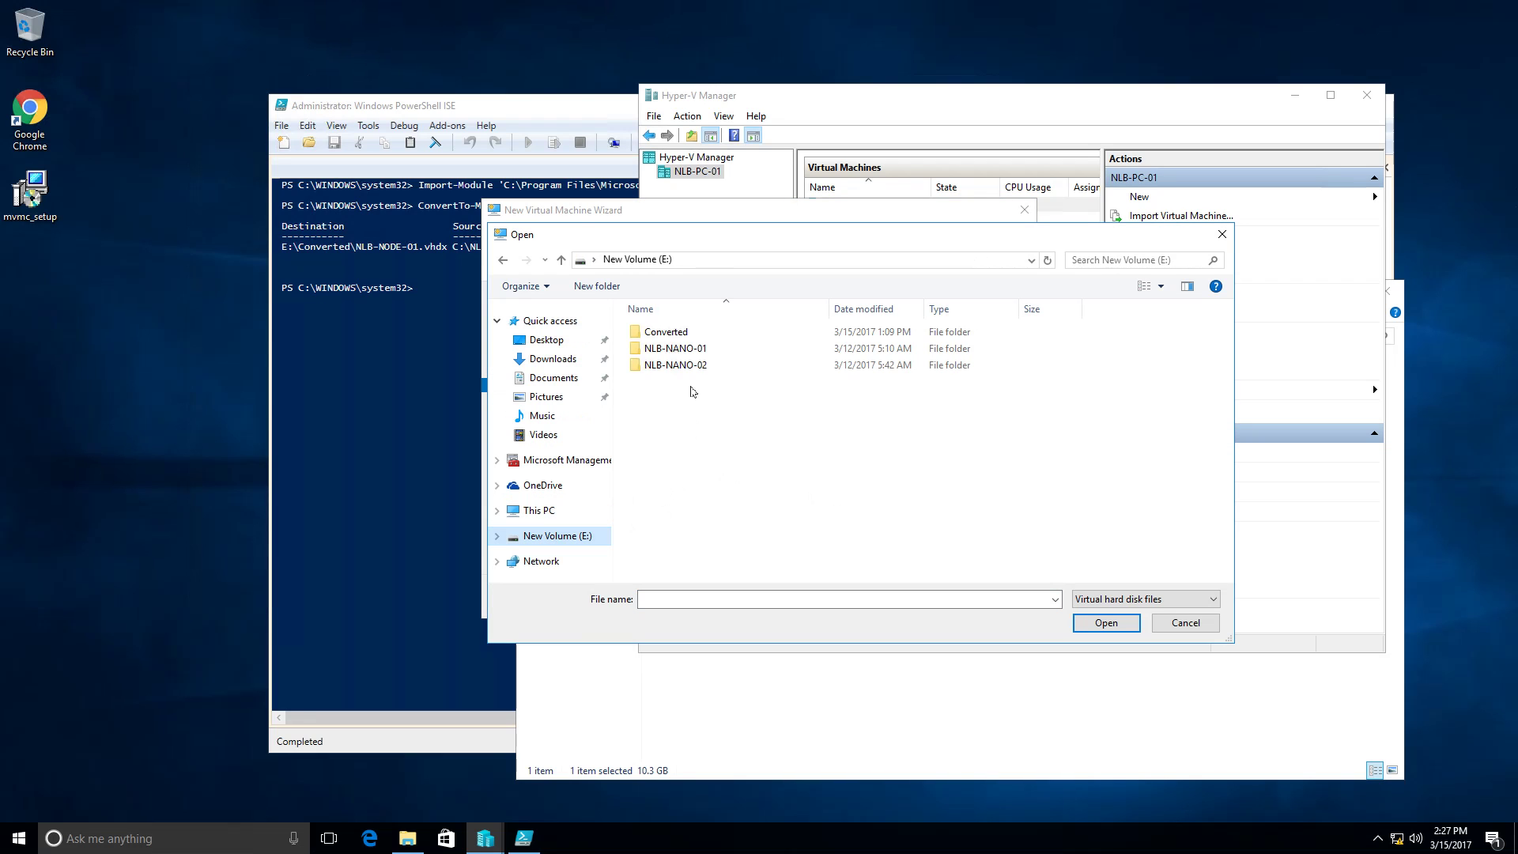
{"action": "double_click", "coordinate": [670, 333]}
{"action": "left_click", "coordinate": [674, 338]}
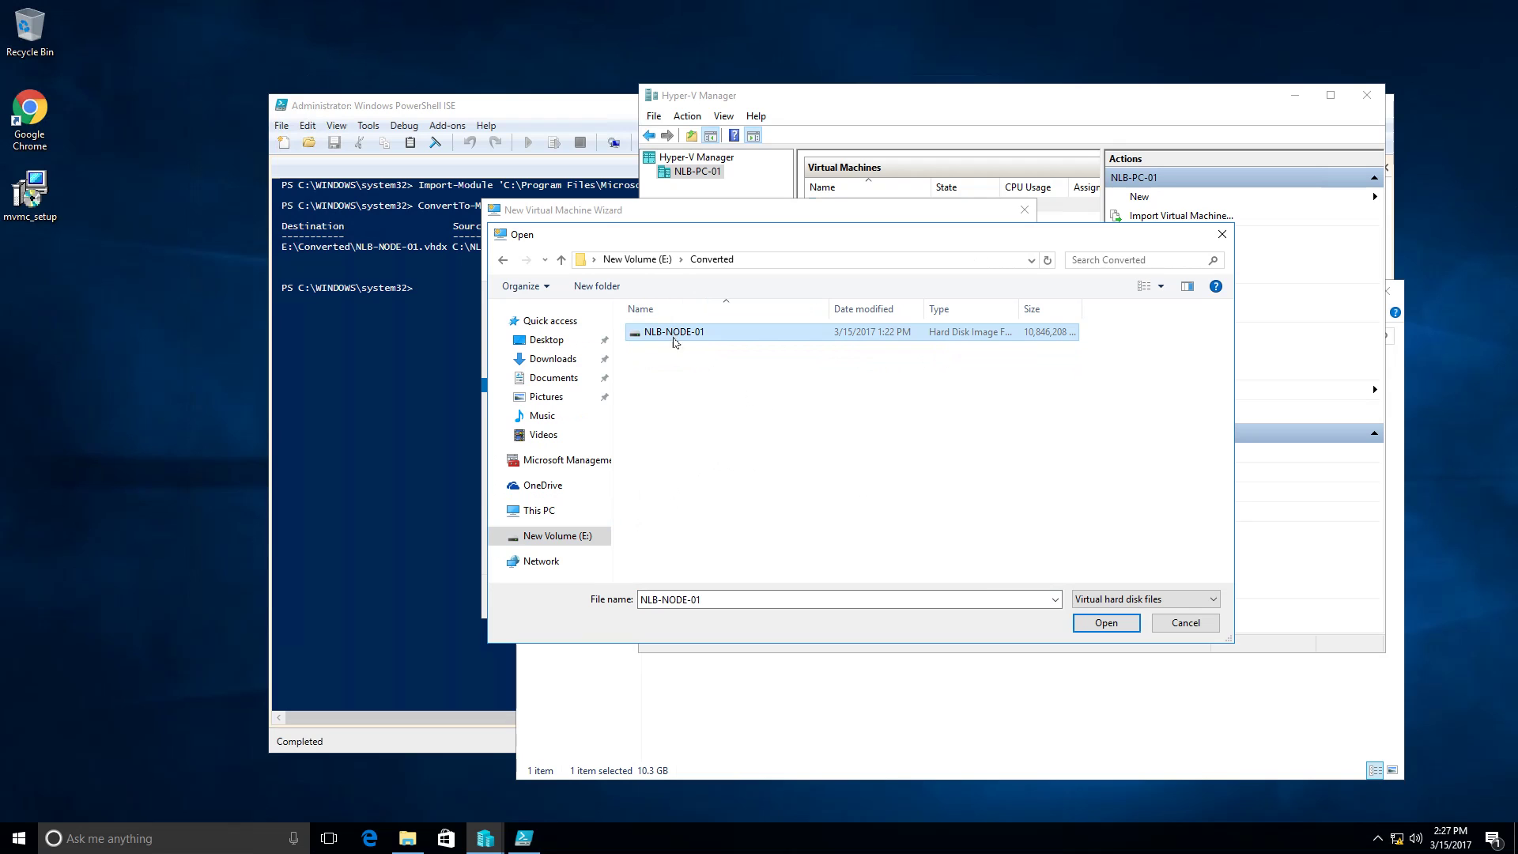
{"action": "left_click", "coordinate": [1099, 624]}
{"action": "left_click", "coordinate": [864, 596]}
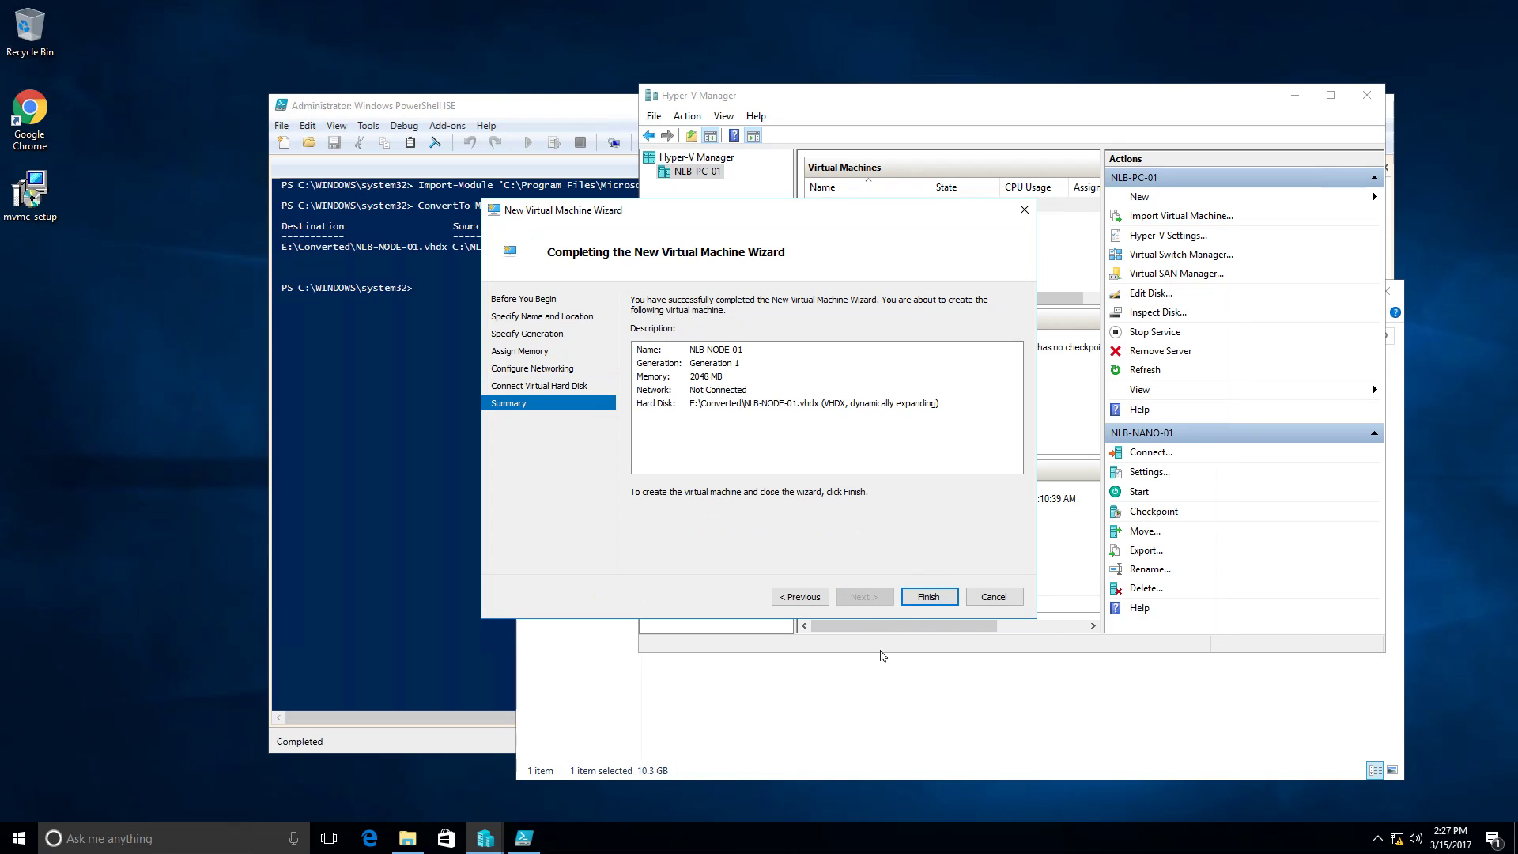
{"action": "left_click", "coordinate": [928, 596]}
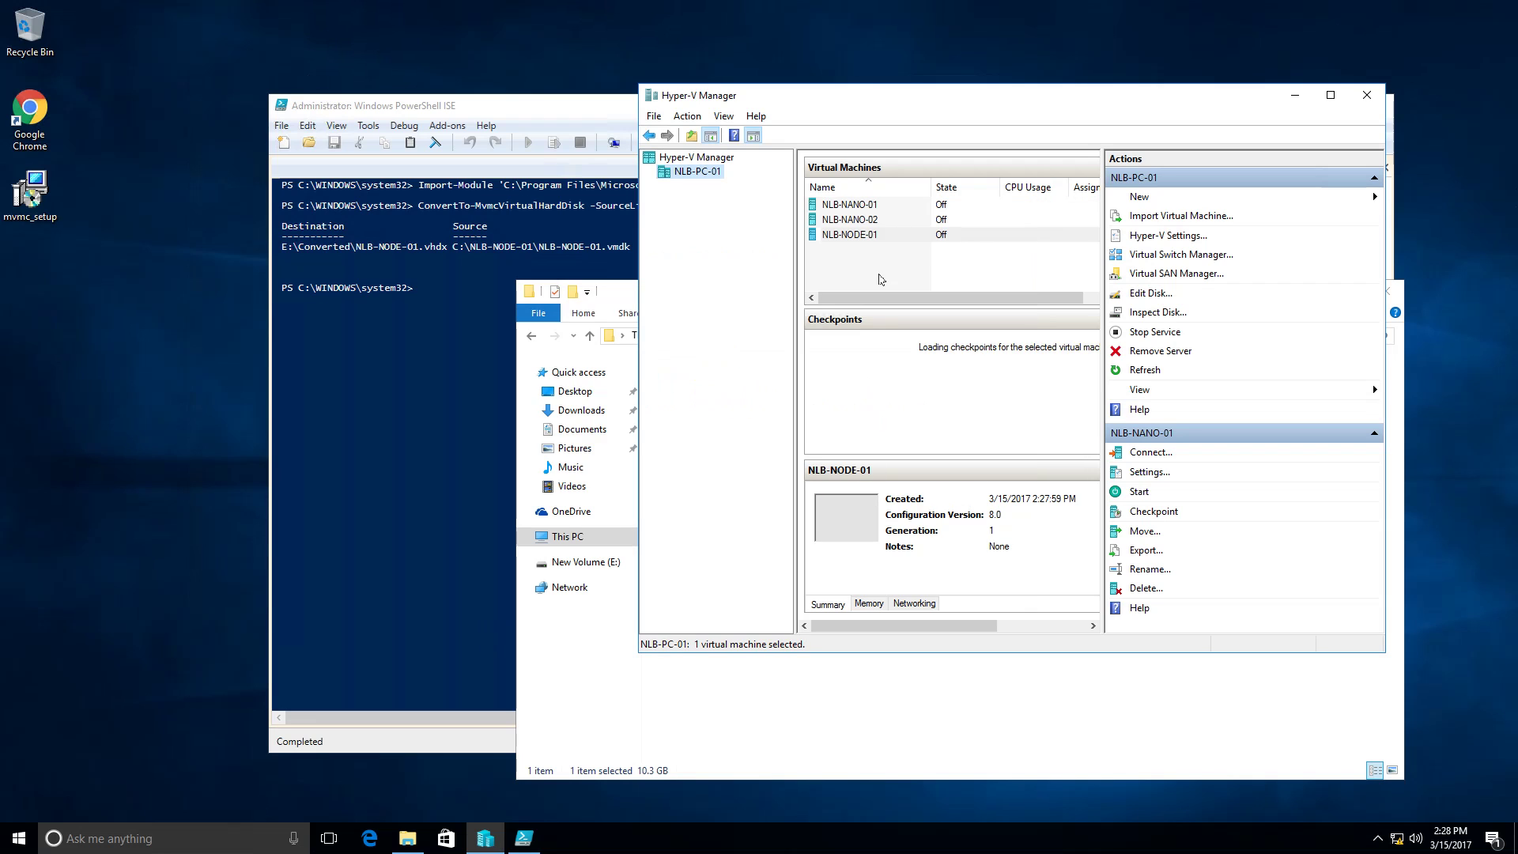
- Connect to the NLB-NODE-01 console and power the virtual machine on
{"action": "right_click", "coordinate": [867, 237]}
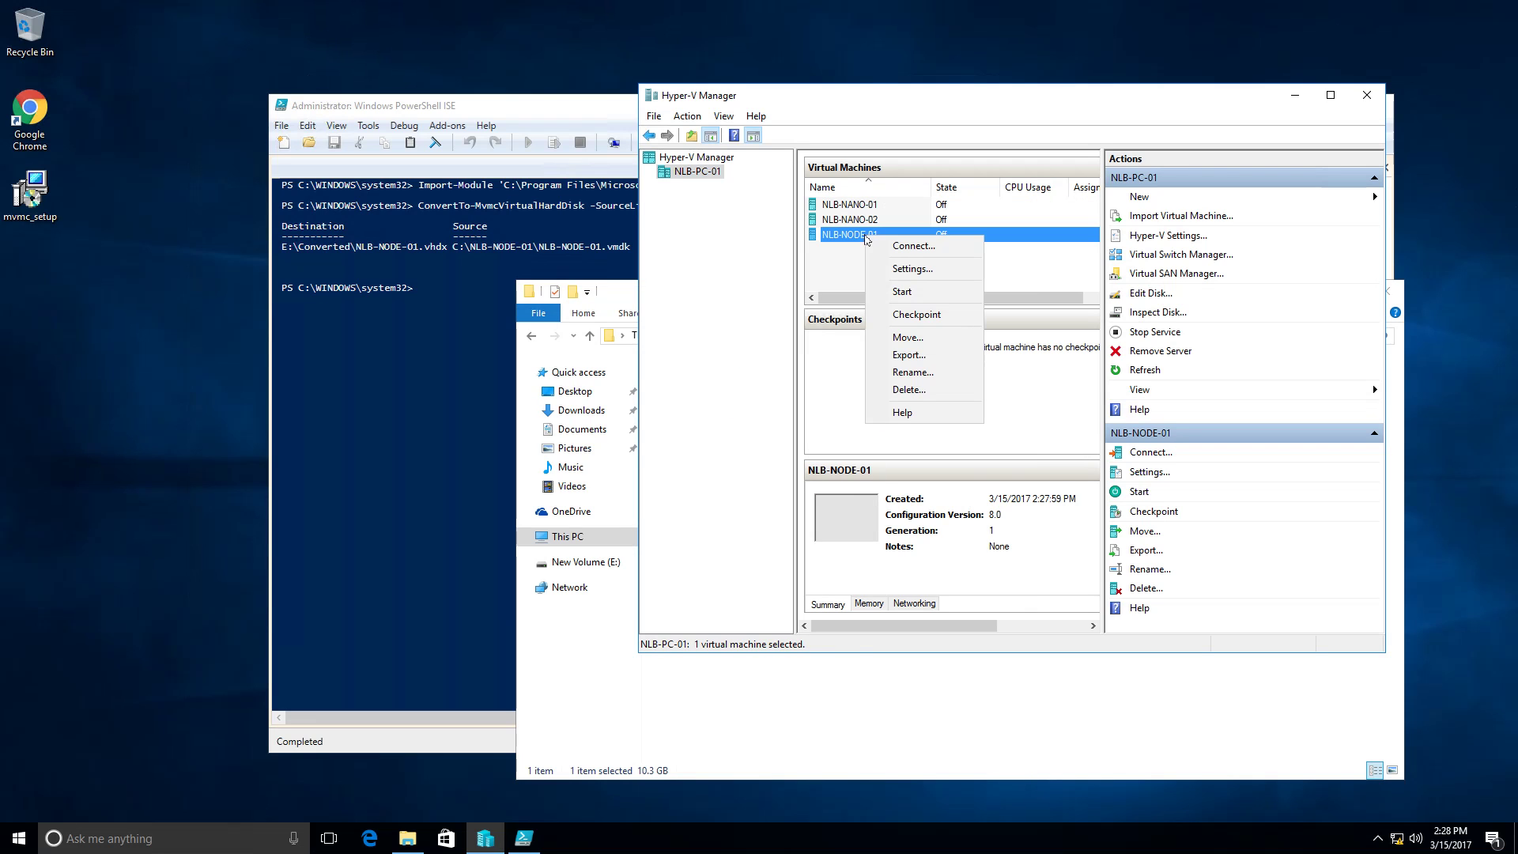
{"action": "left_click", "coordinate": [909, 246]}
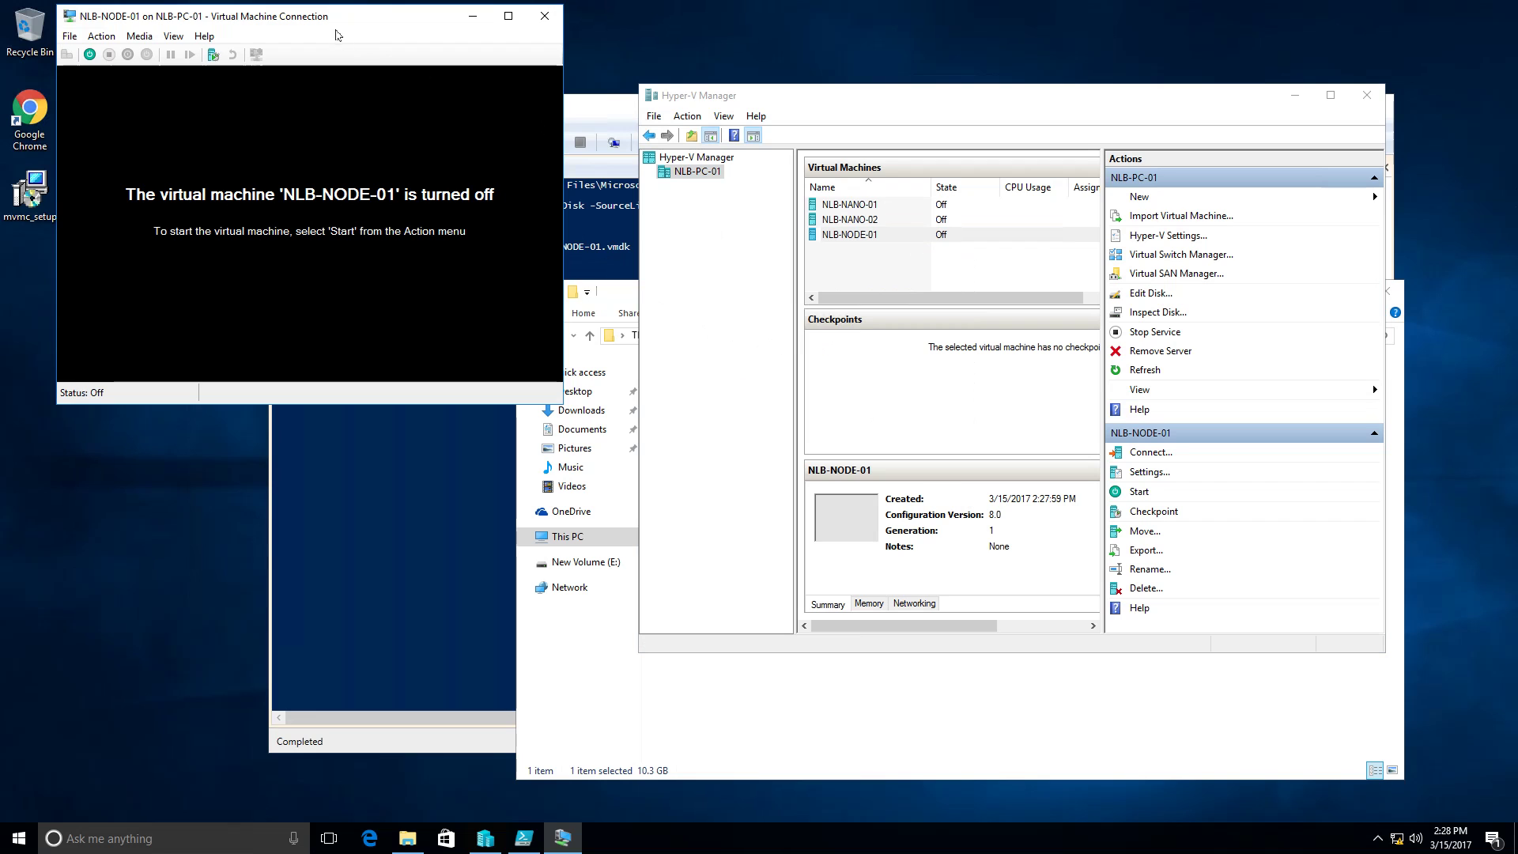
{"action": "left_click_drag", "start_coordinate": [334, 25], "coordinate": [736, 197]}
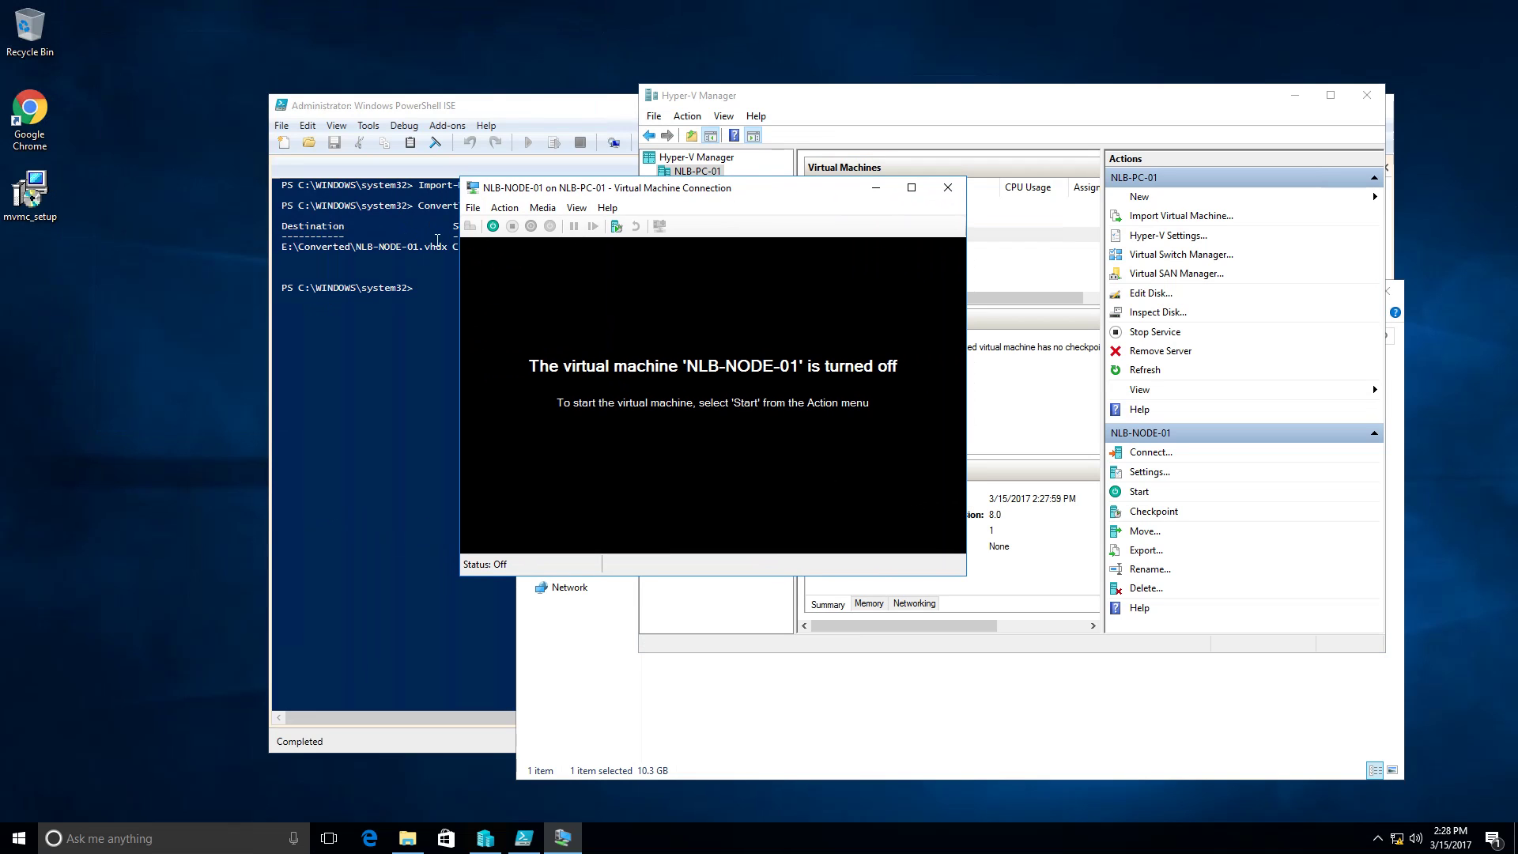
{"action": "left_click", "coordinate": [492, 226]}
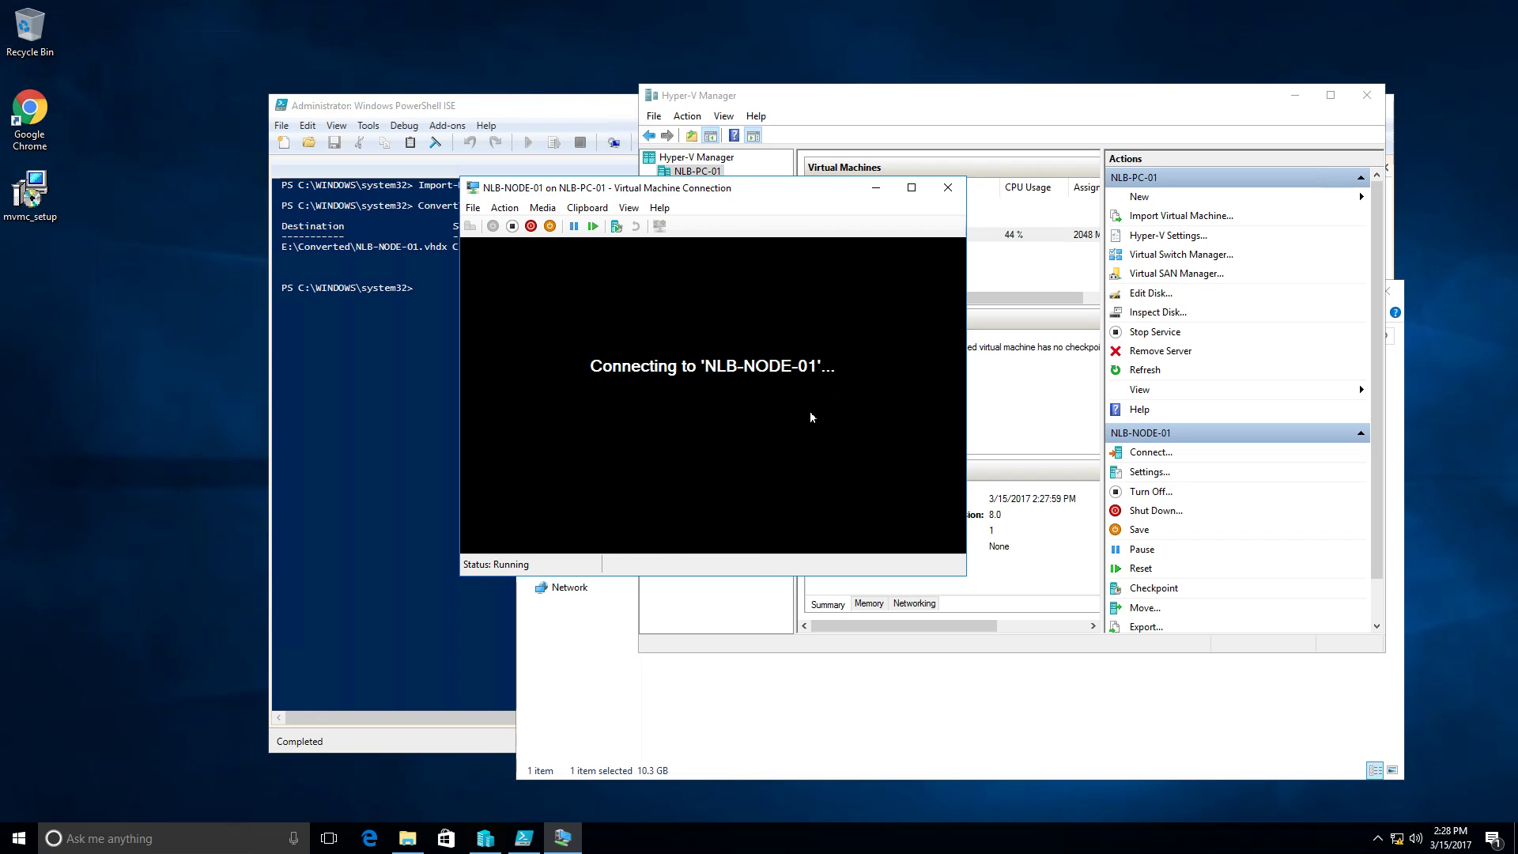
- Reposition the Virtual Machine Connection window while NLB-NODE-01 boots to its lock screen
{"action": "left_click_drag", "start_coordinate": [676, 193], "coordinate": [686, 173]}
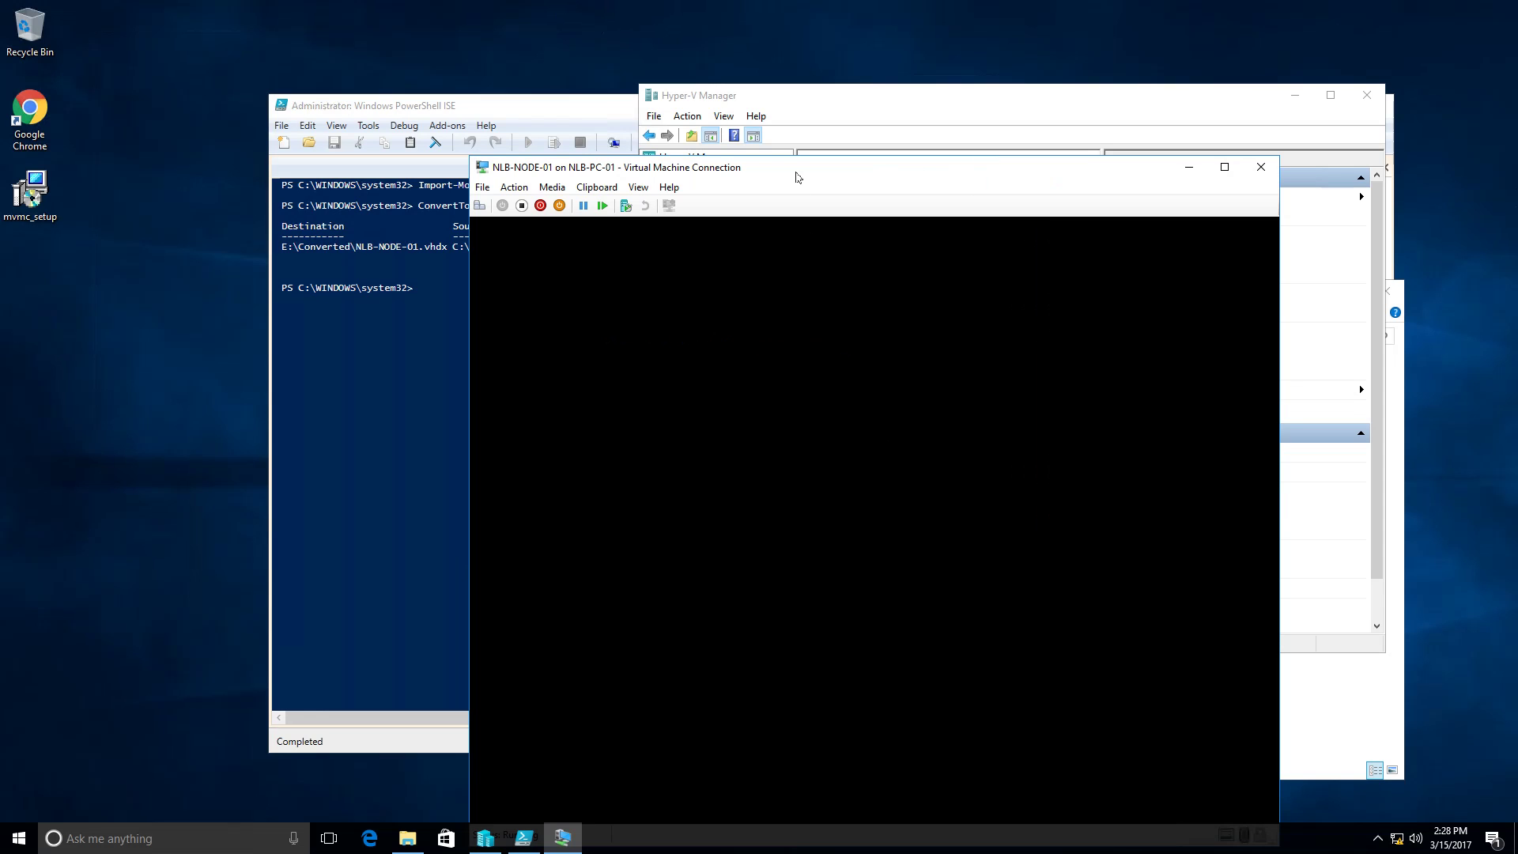
{"action": "left_click_drag", "start_coordinate": [795, 159], "coordinate": [759, 56]}
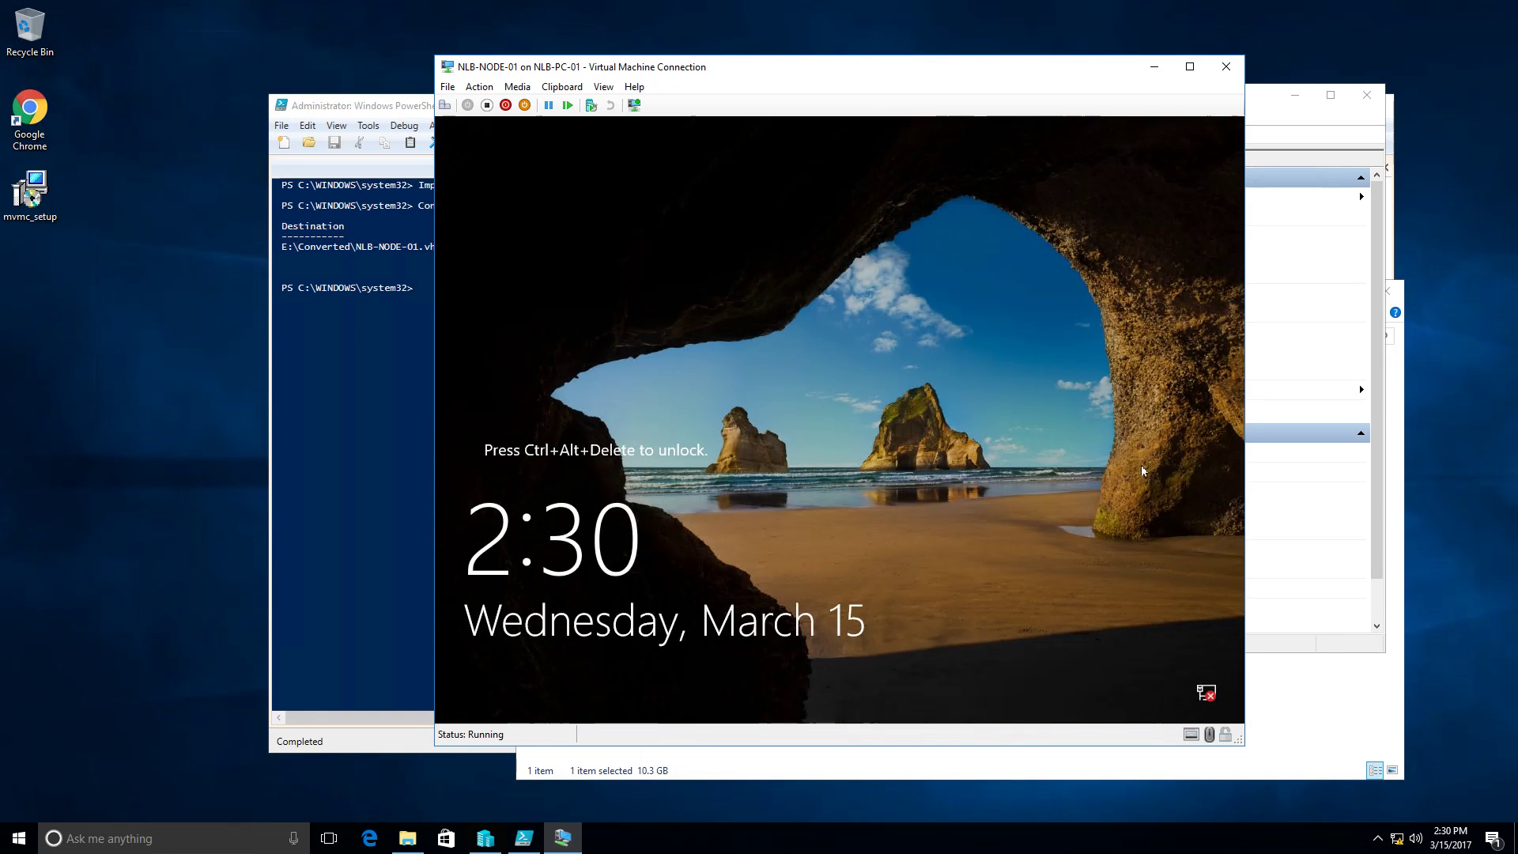
- Send Ctrl+Alt+Delete and sign in to NLB-NODE-01 with the account password
{"action": "left_click", "coordinate": [445, 105]}
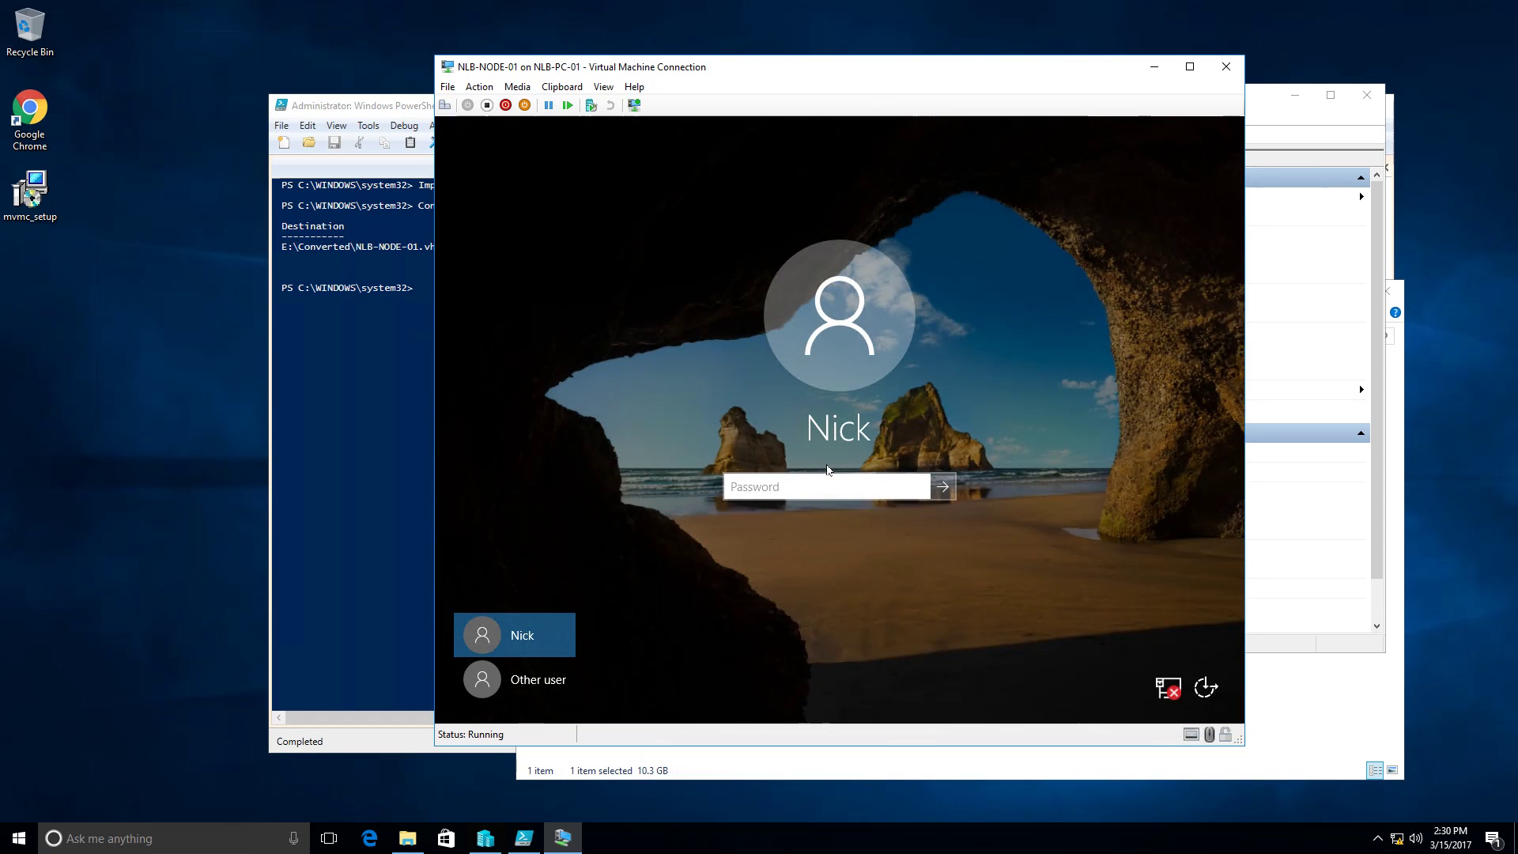
{"action": "type", "text": "•••••••••••"}
{"action": "key", "text": "Return"}
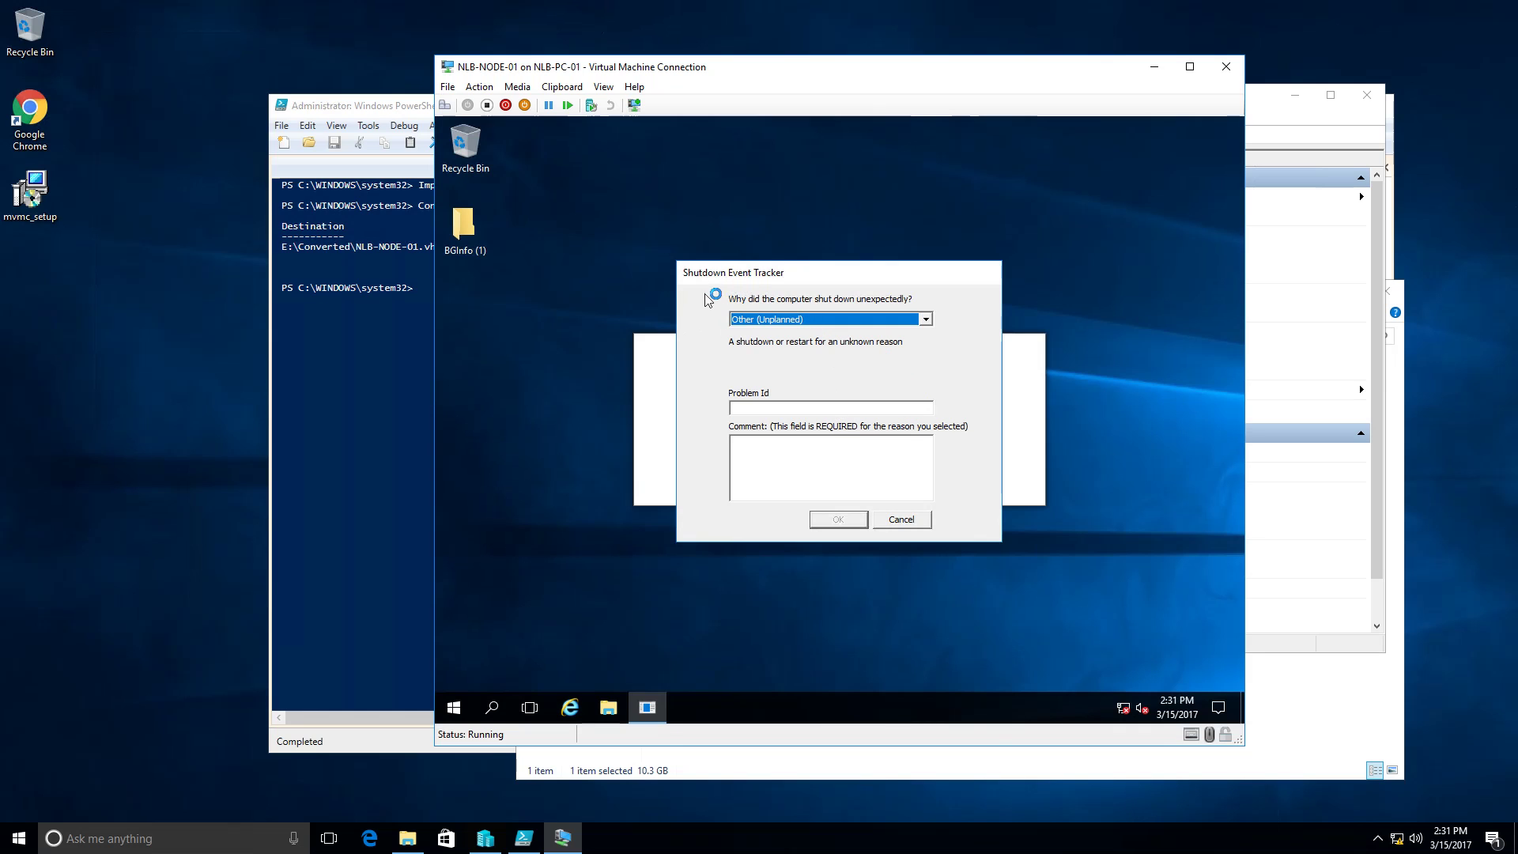
- Cancel the Shutdown Event Tracker and launch Failover Cluster Manager from Server Manager's Tools menu
{"action": "left_click", "coordinate": [919, 525]}
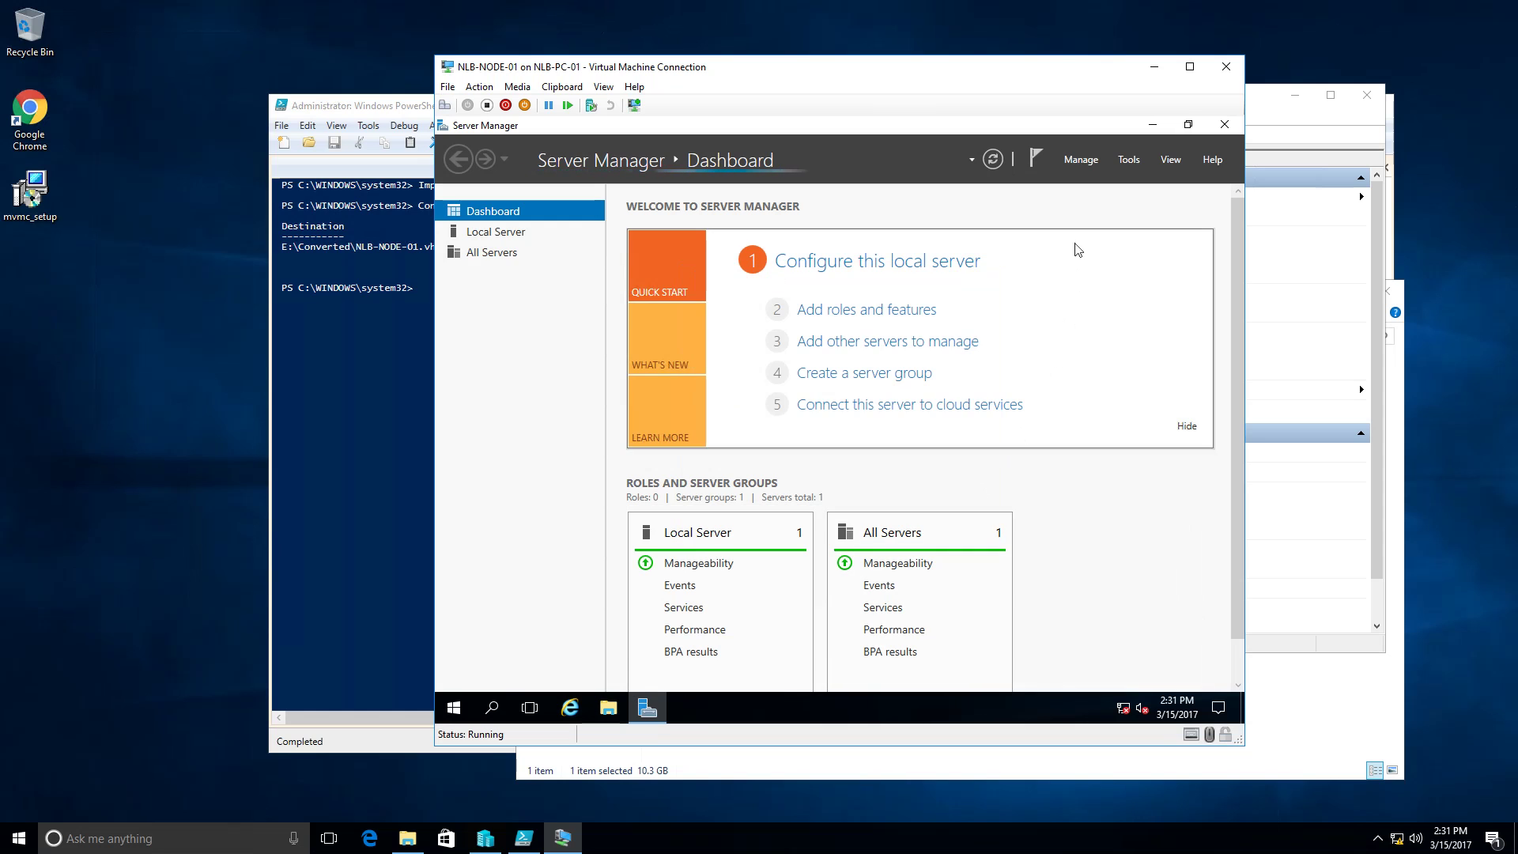
{"action": "left_click", "coordinate": [1151, 124]}
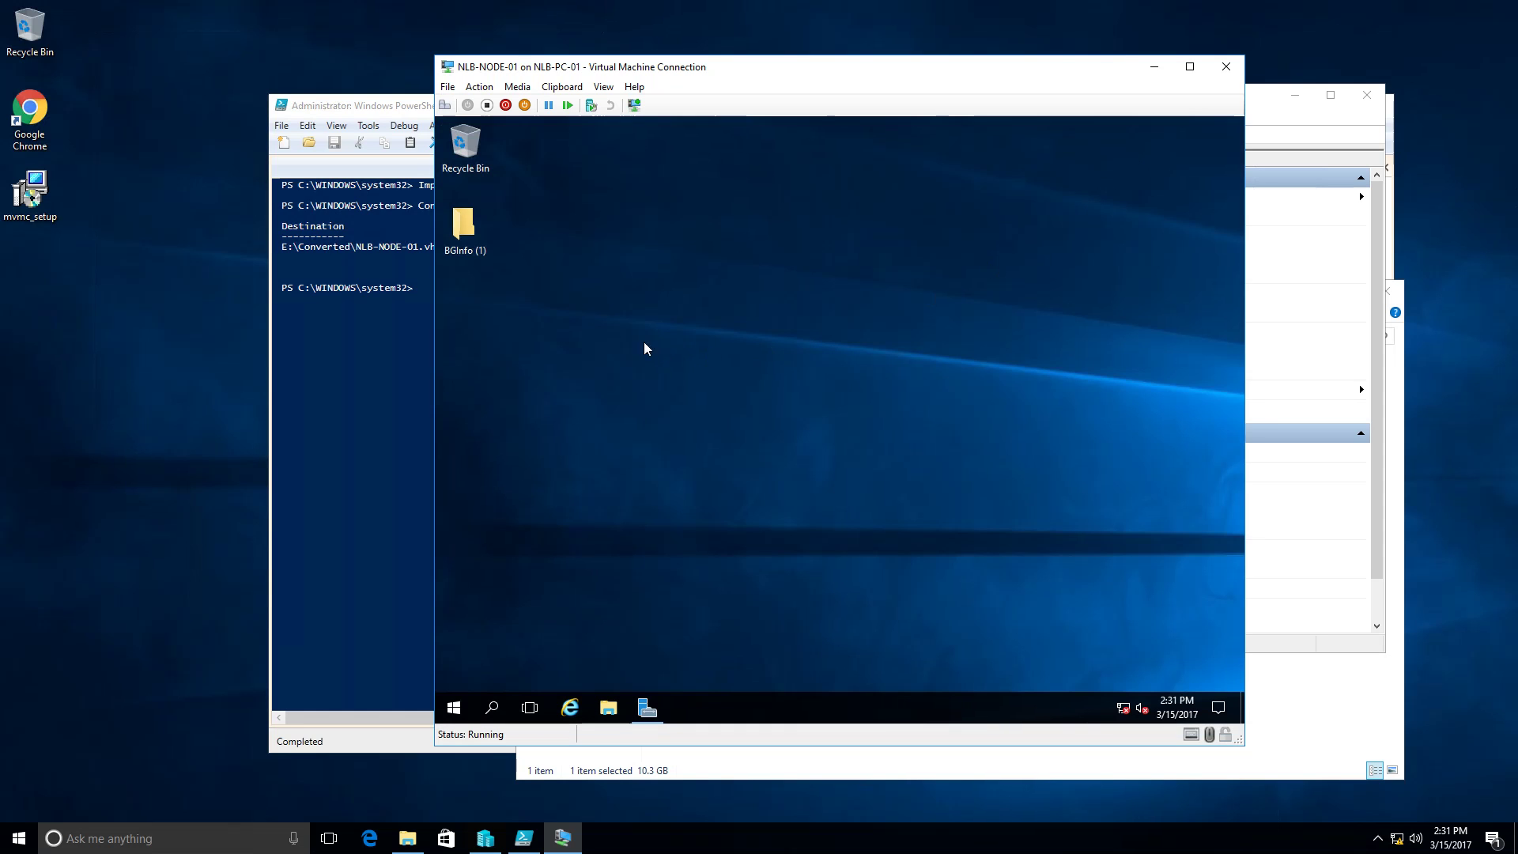
{"action": "left_click", "coordinate": [647, 707]}
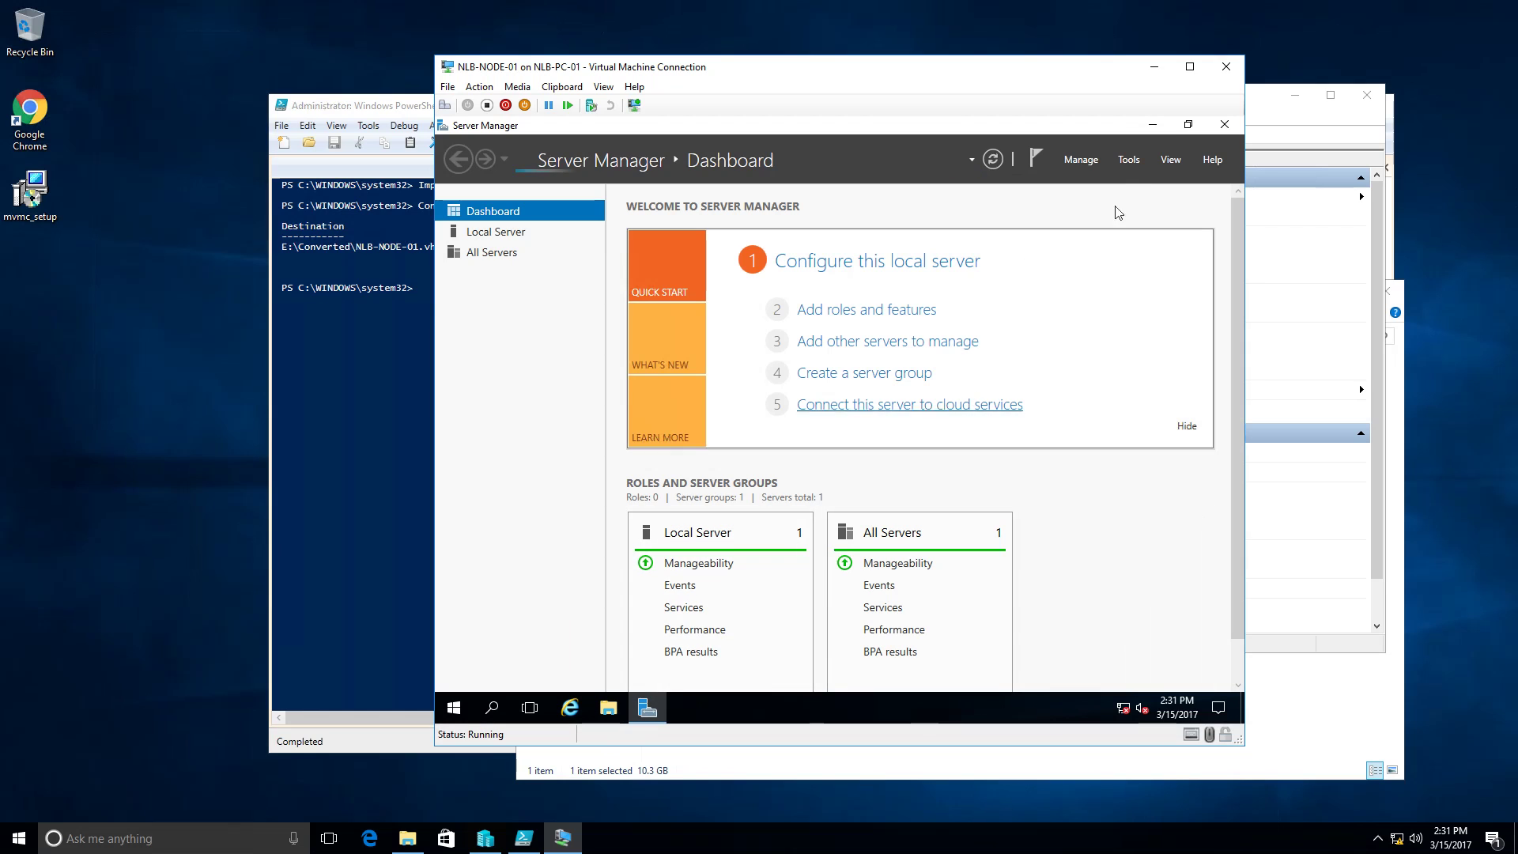
{"action": "left_click", "coordinate": [1131, 163]}
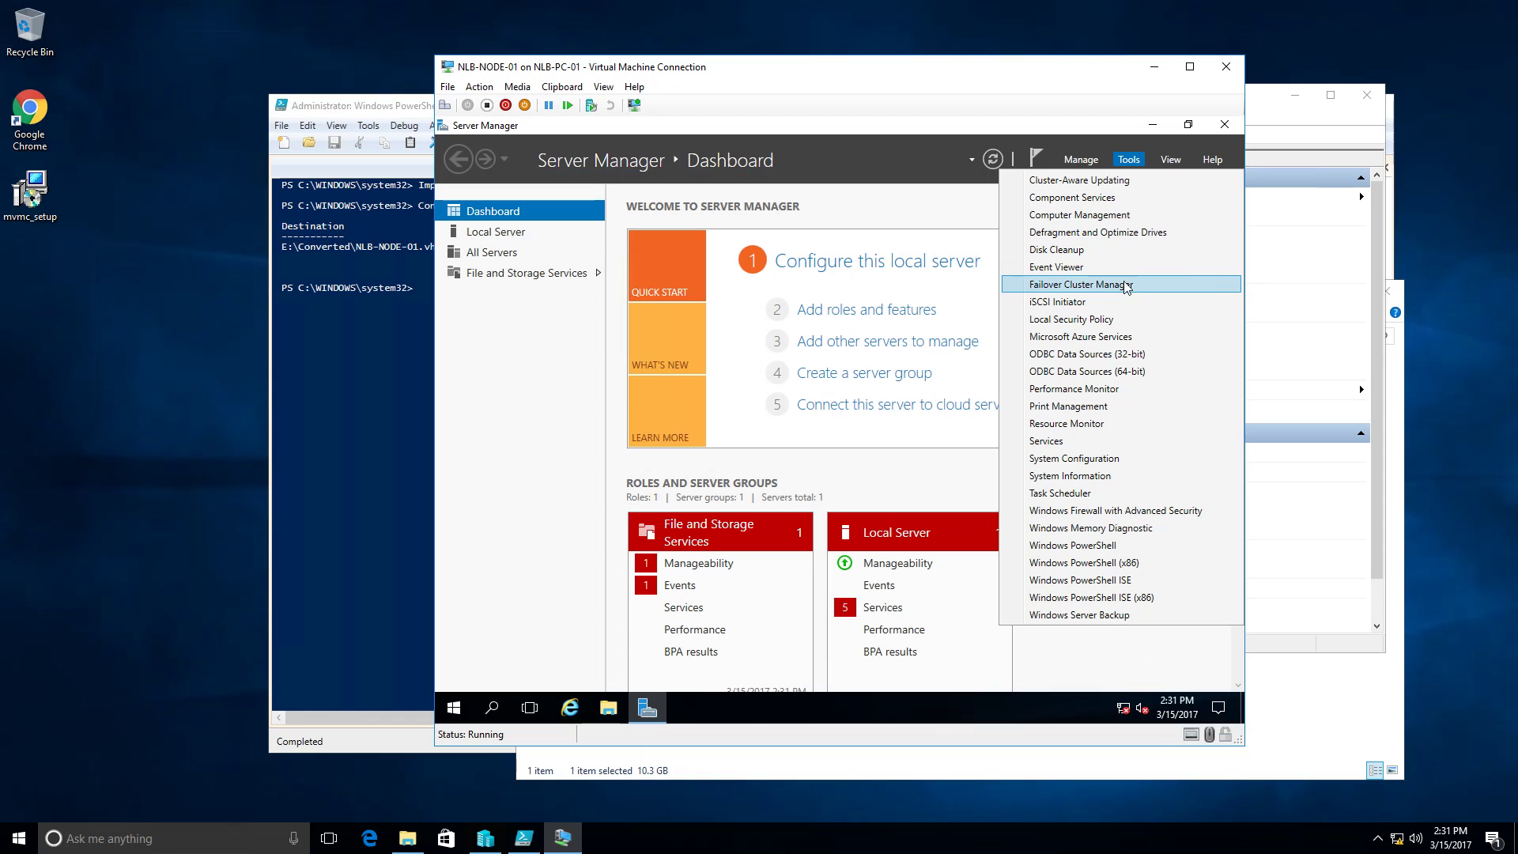
{"action": "left_click", "coordinate": [1136, 281]}
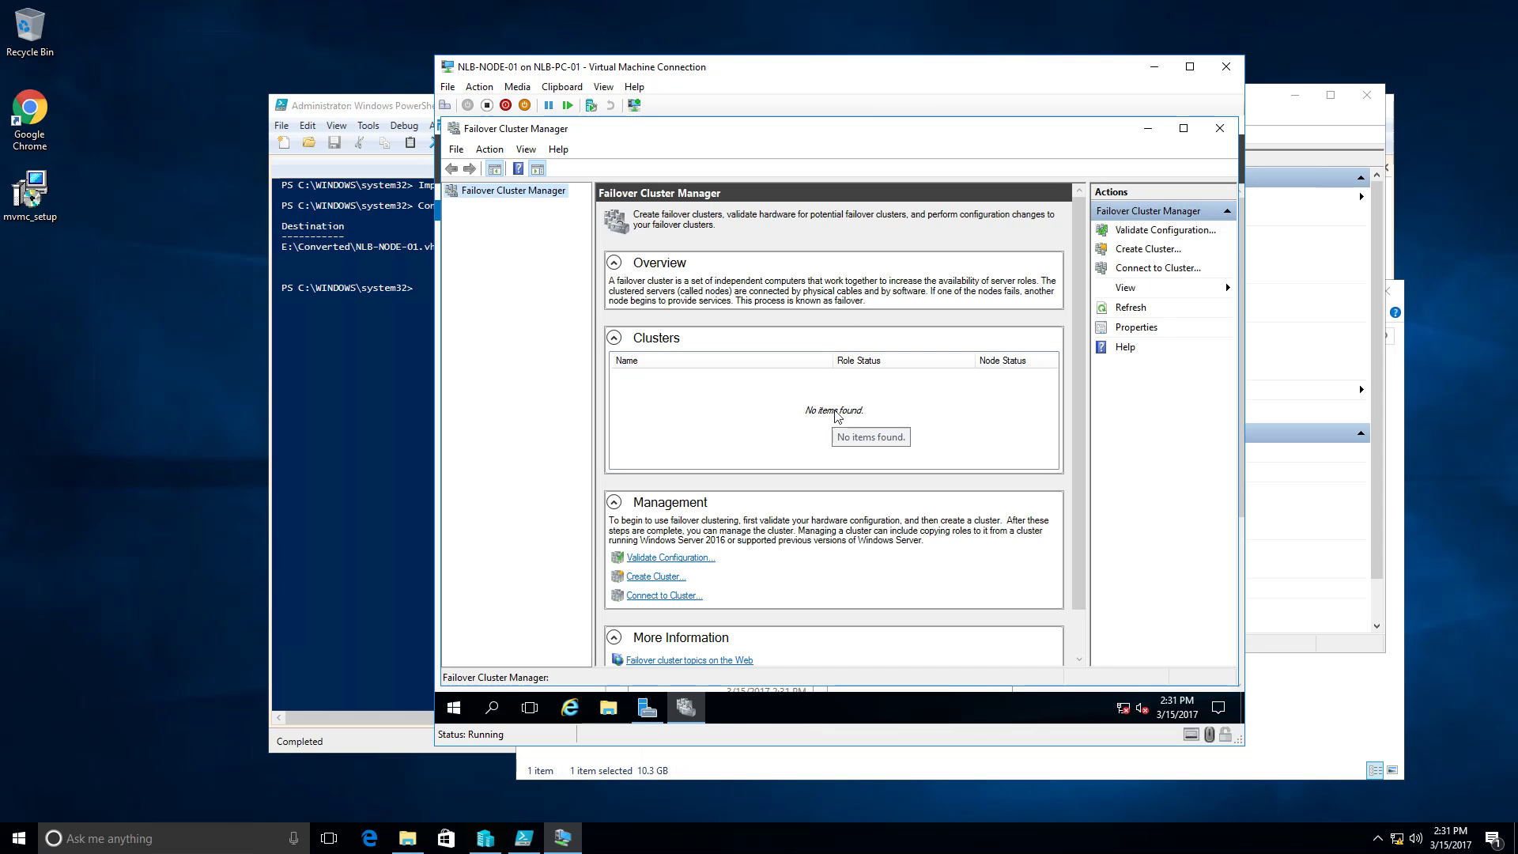
- Minimize the guest's windows, open and close BGInfo (1), then close Failover Cluster Manager
{"action": "left_click", "coordinate": [1147, 129]}
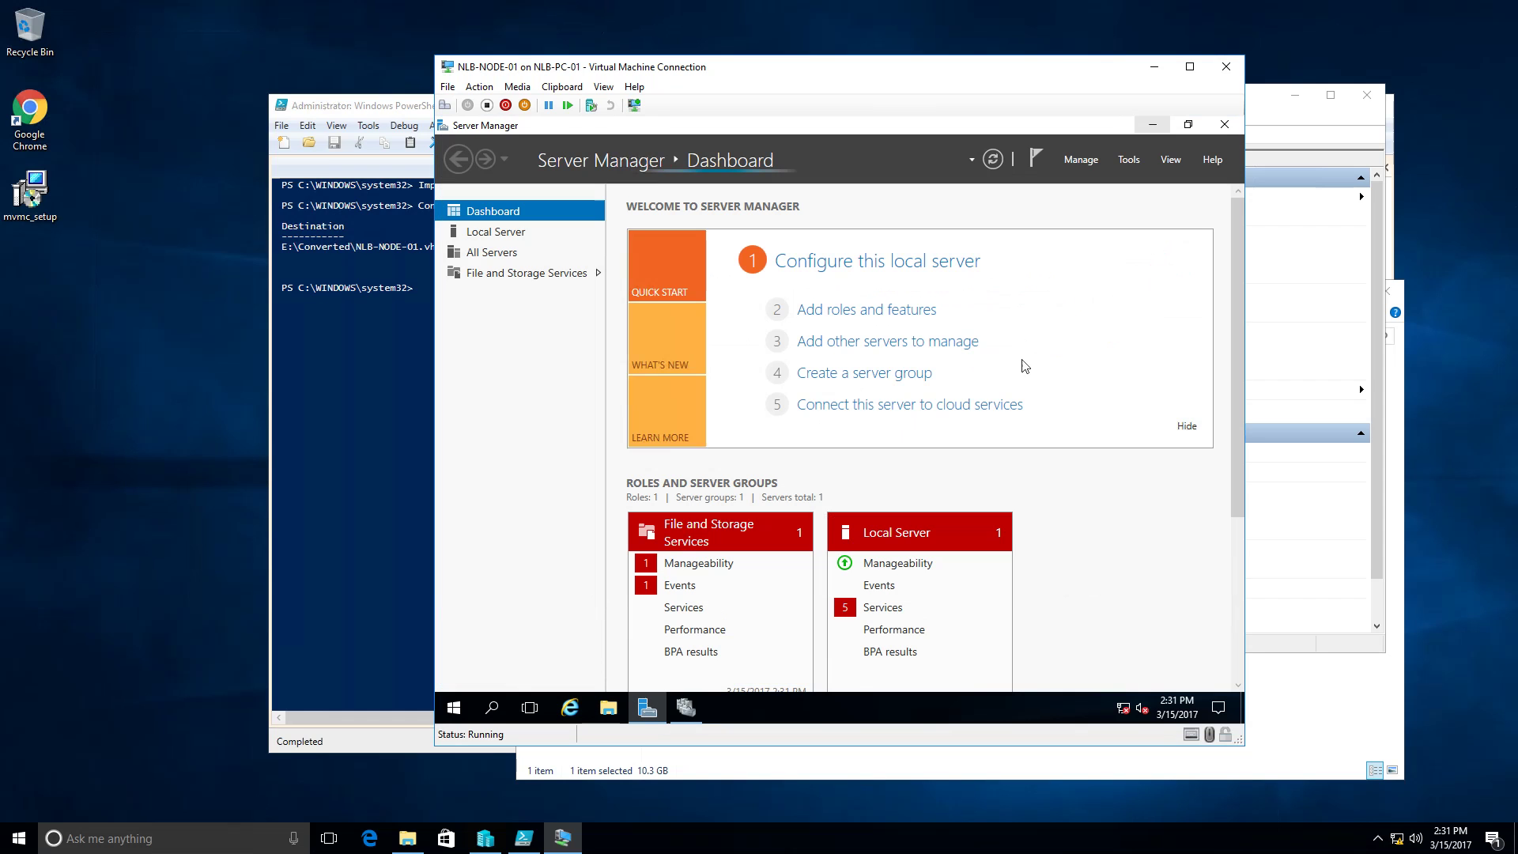
{"action": "left_click", "coordinate": [1153, 125]}
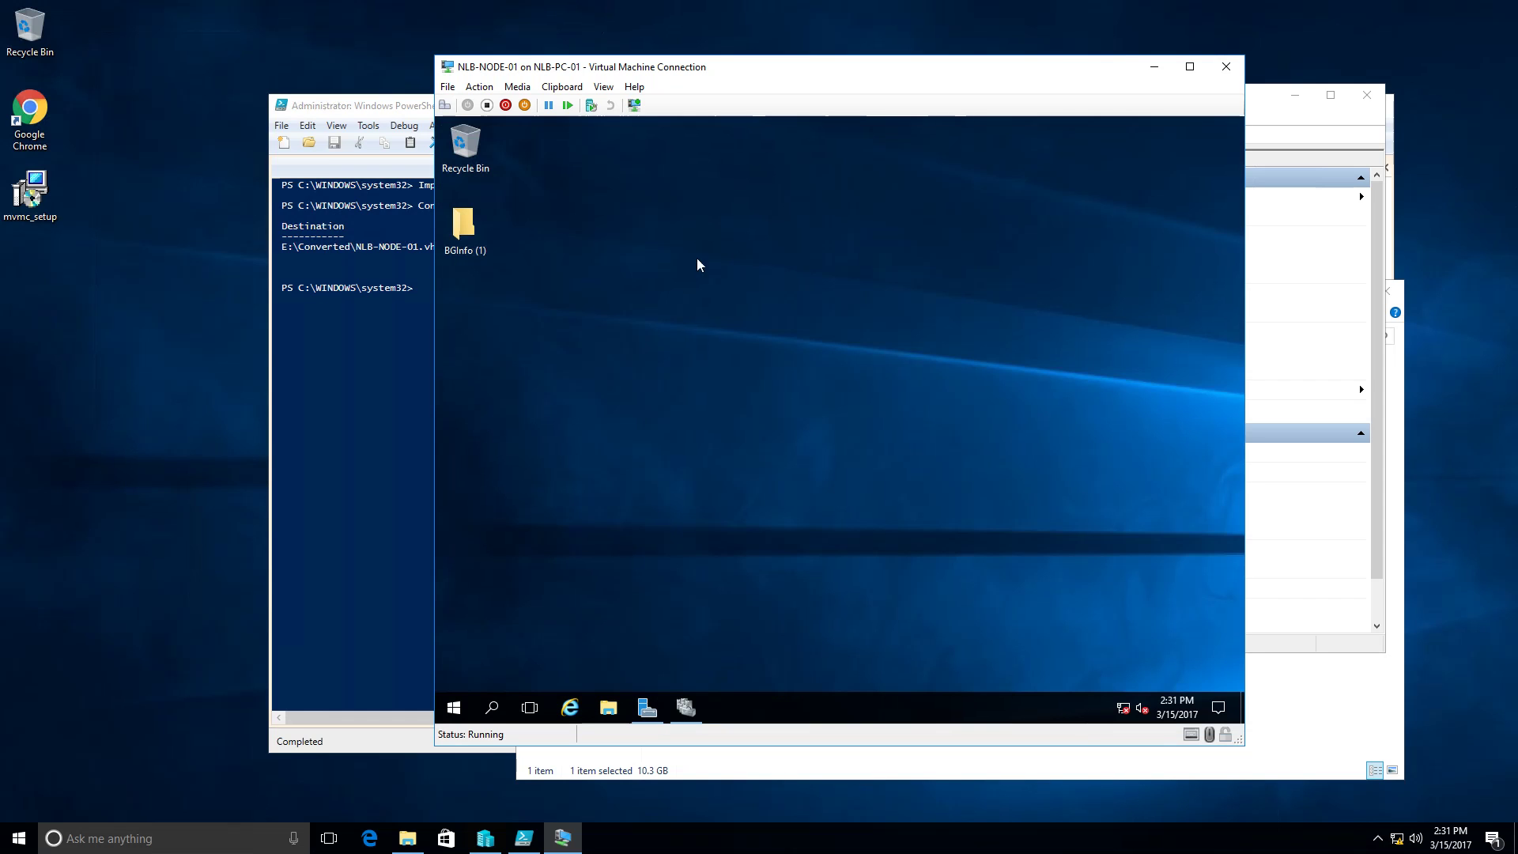
{"action": "double_click", "coordinate": [467, 231]}
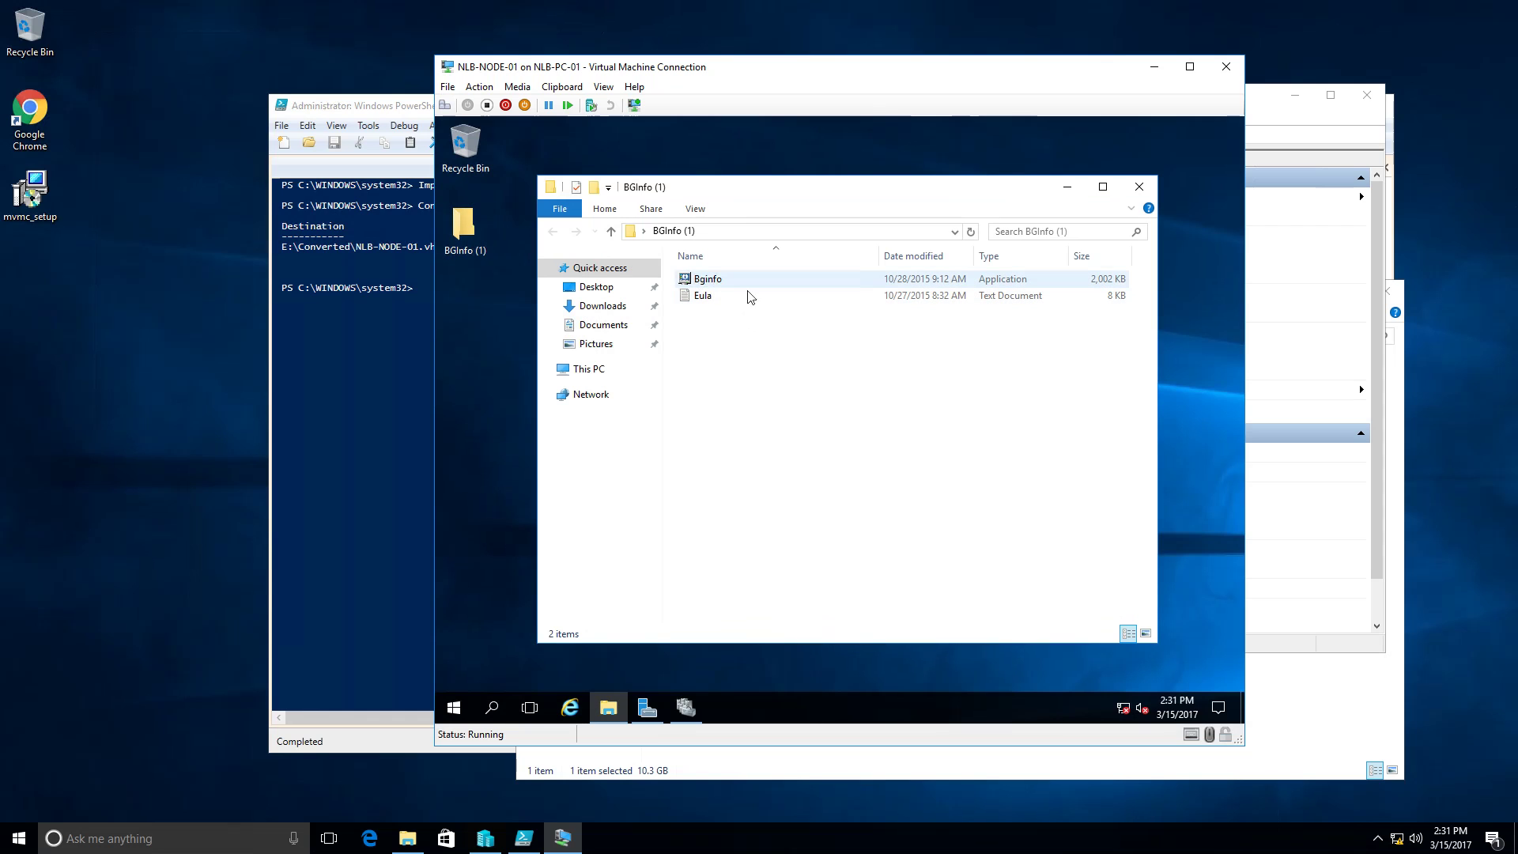
{"action": "left_click", "coordinate": [1137, 188]}
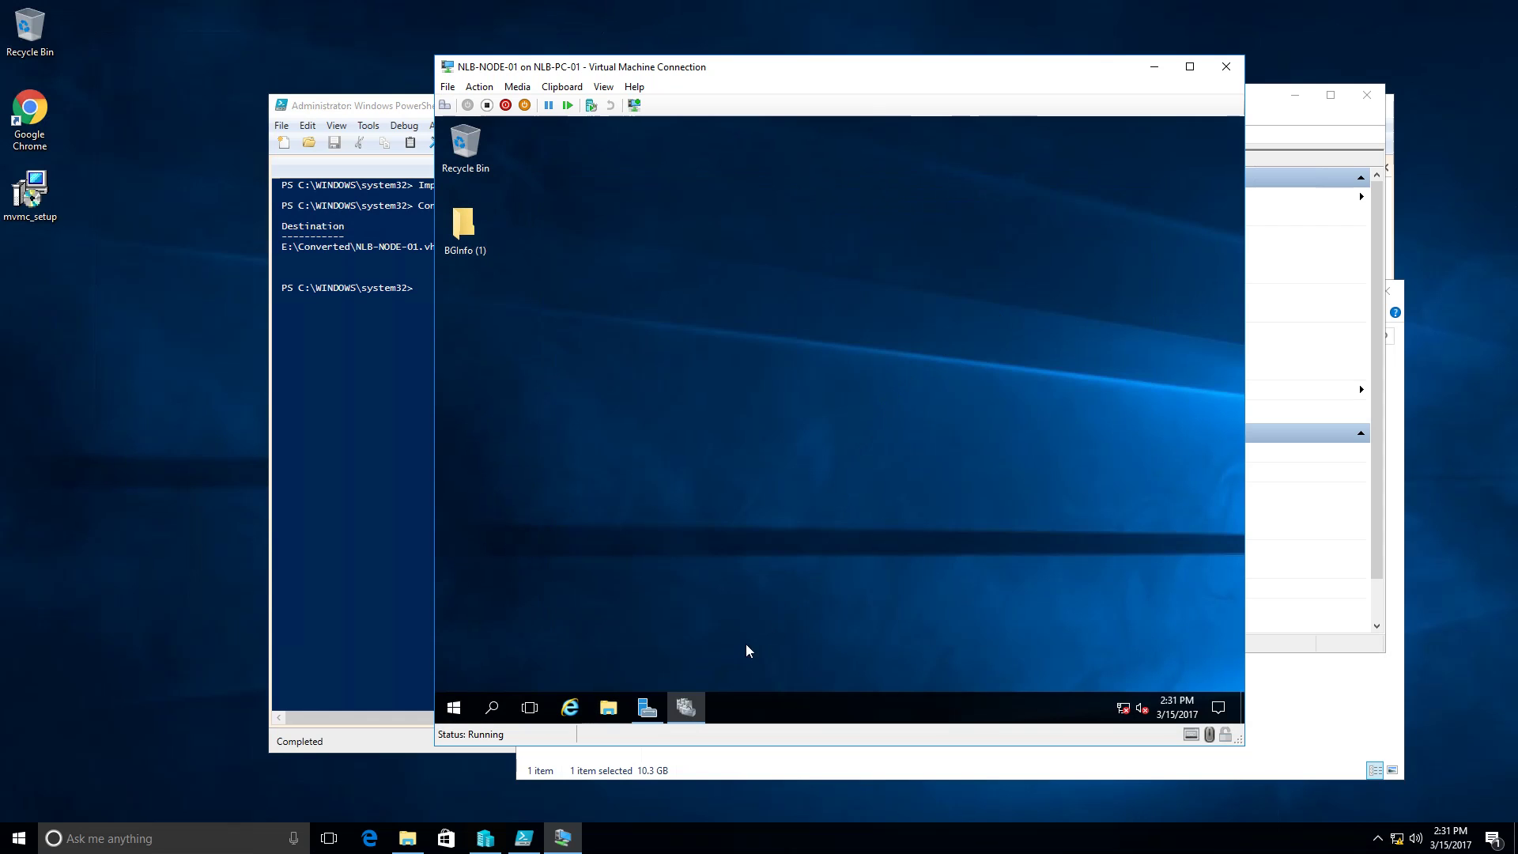
{"action": "left_click", "coordinate": [685, 706]}
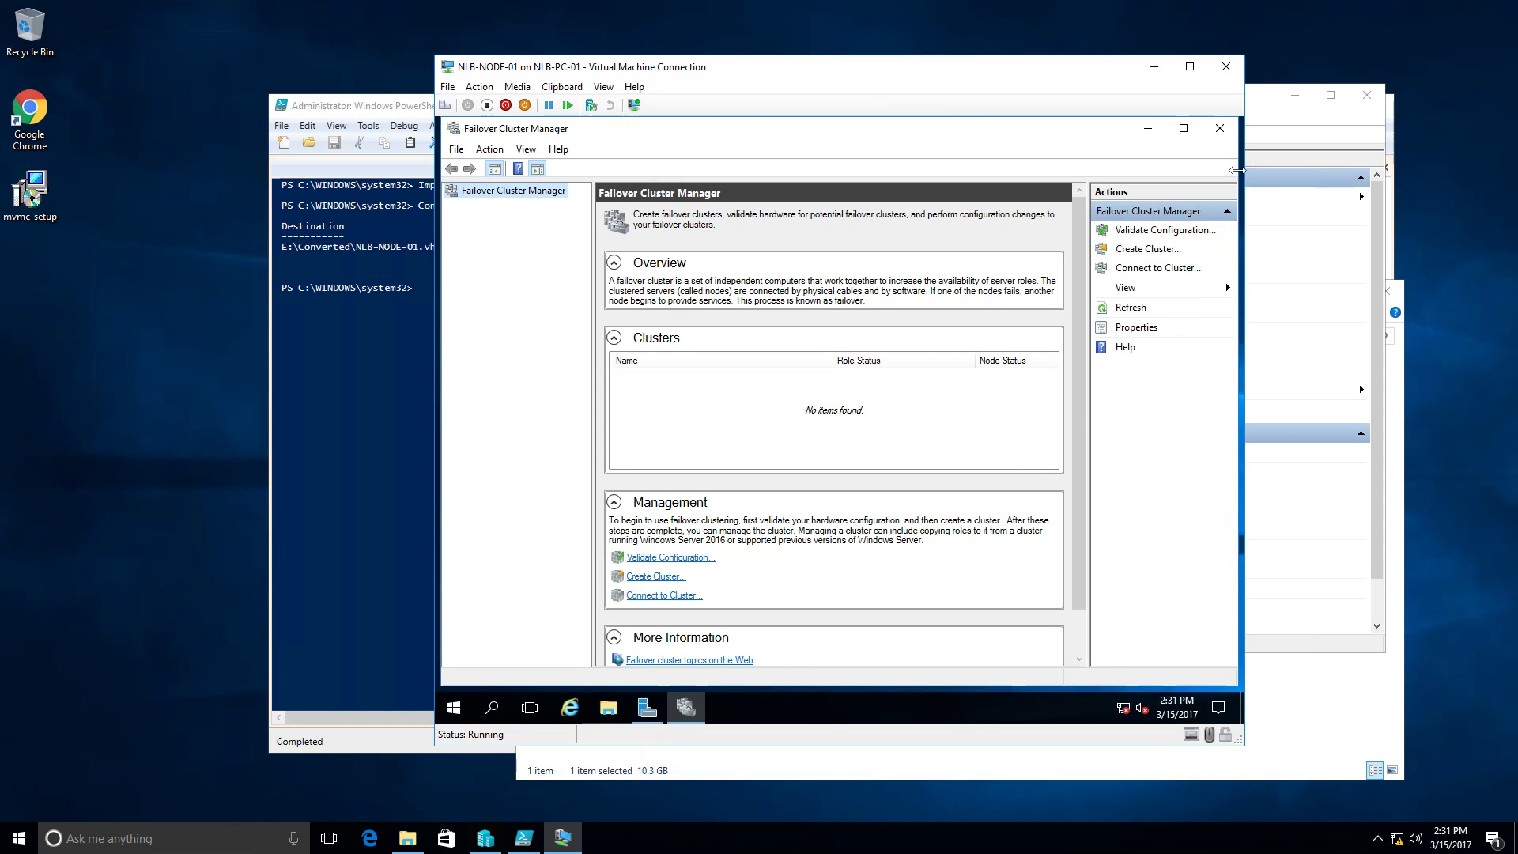
{"action": "left_click", "coordinate": [1217, 129]}
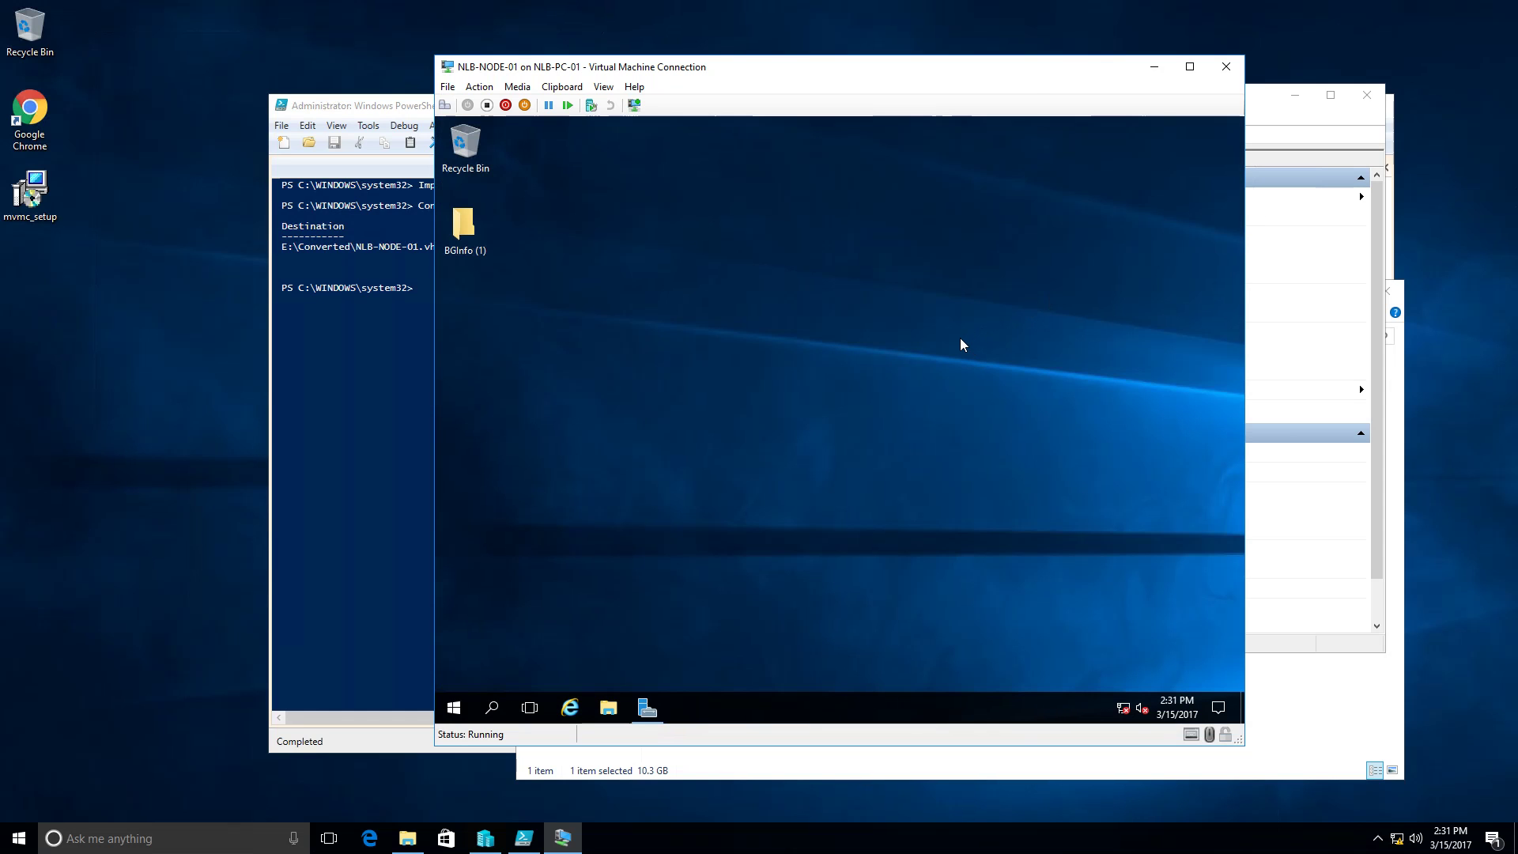